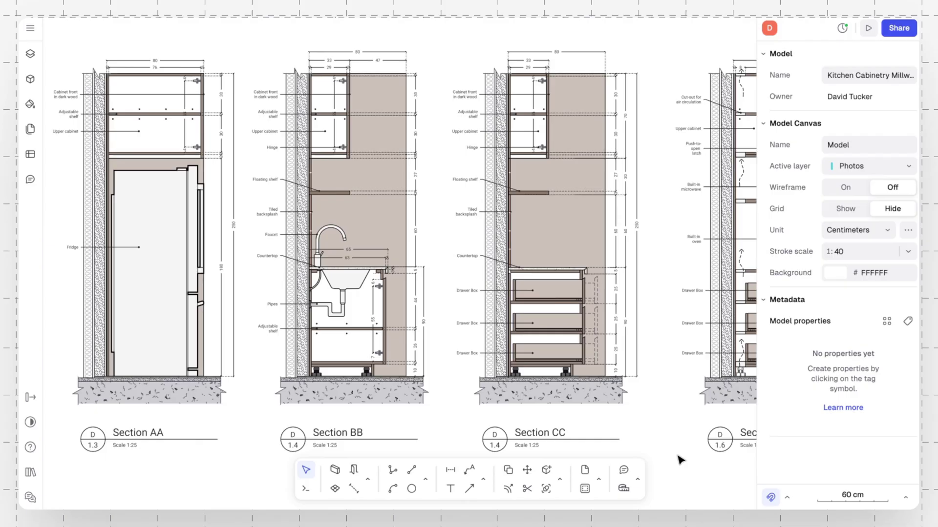
- Place several vertical guidelines in a row between the two outer vertical guidelines, using the vertical orientation and continuous placement
scroll(593, 374, "down", 2)
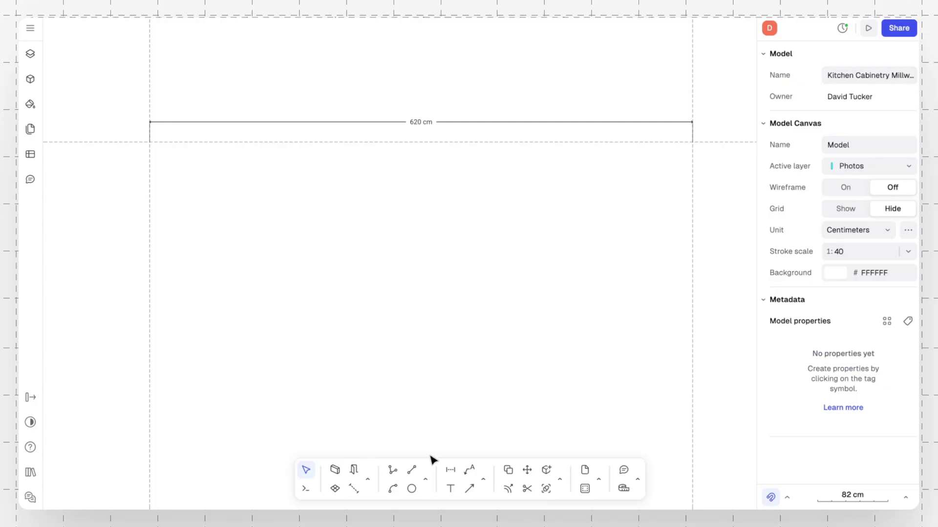
left_click(426, 479)
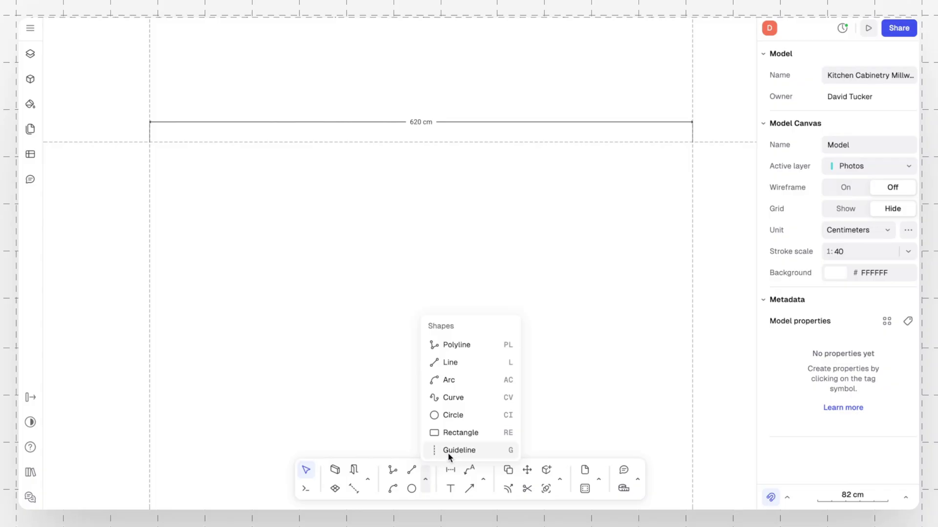
left_click(485, 450)
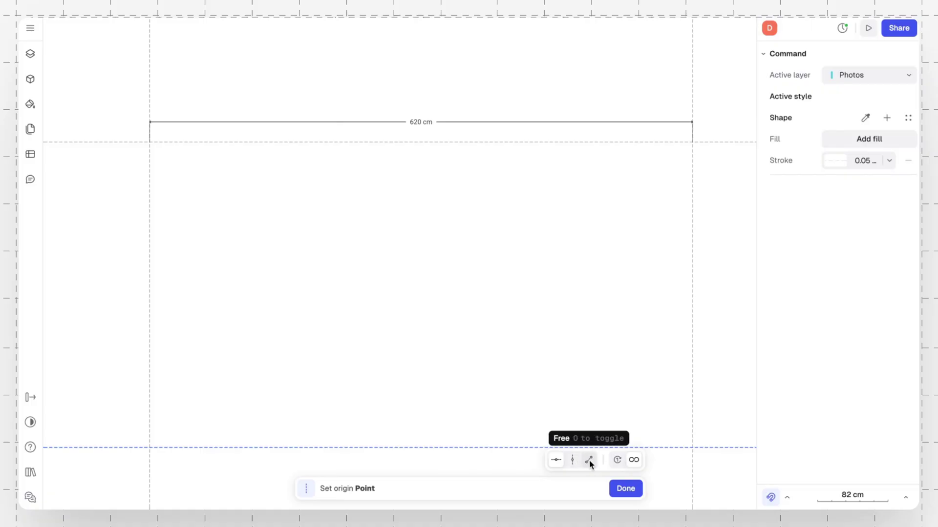
left_click(633, 461)
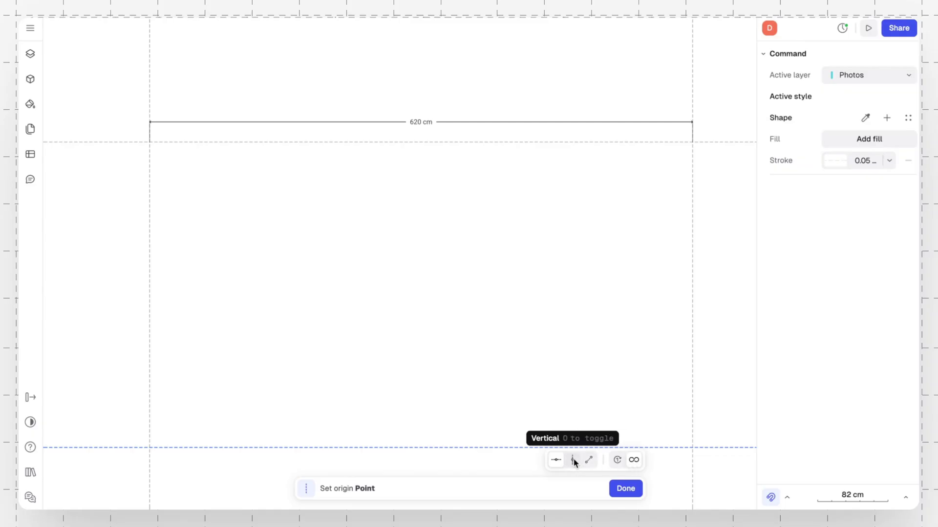
left_click(572, 462)
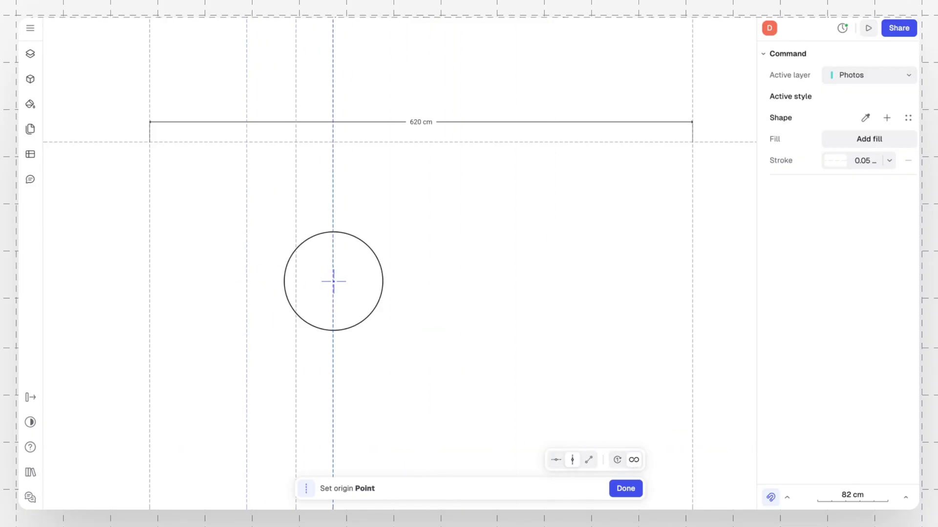
left_click(333, 281)
left_click(385, 282)
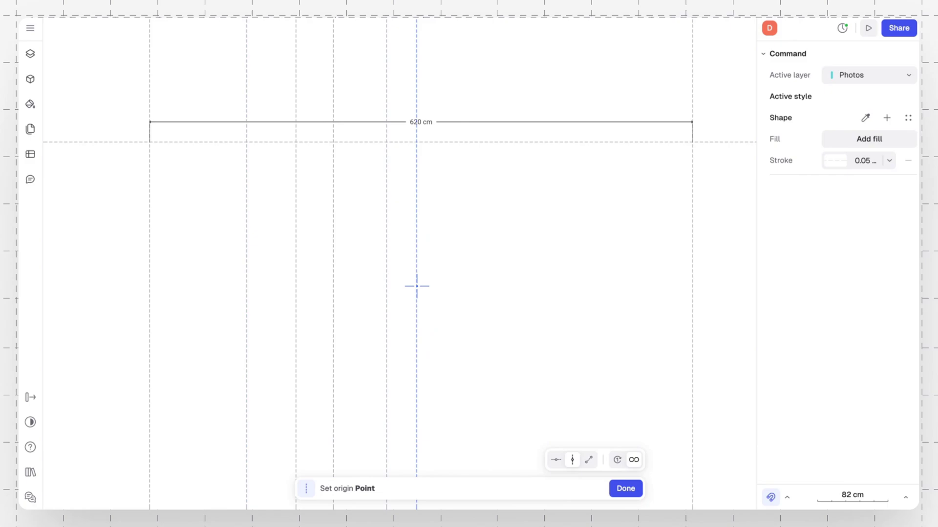
- Undo the vertical guidelines just placed between the outer guidelines
key("ctrl+z")
key("ctrl+z")
key("ctrl+z")
key("ctrl+z")
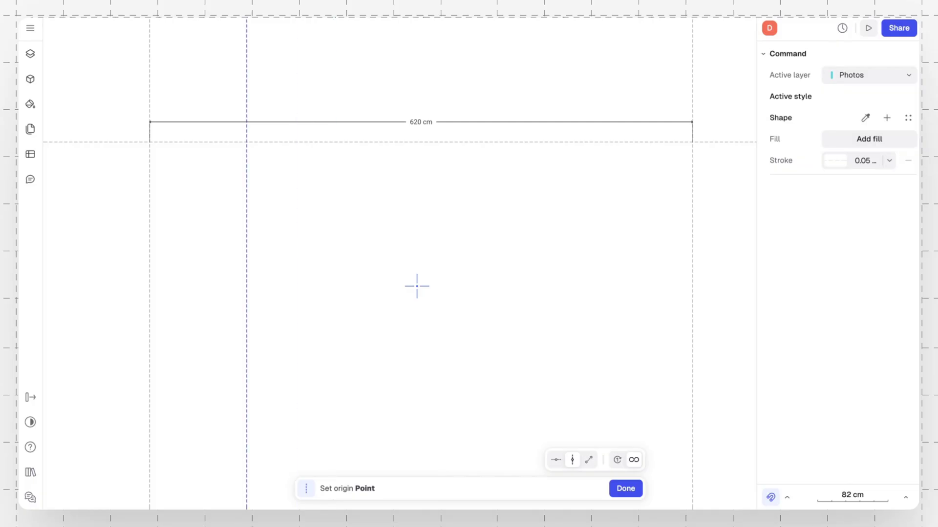
- Place one vertical guideline between the outer guidelines in single-placement mode, and leave the Guideline command
left_click(617, 460)
left_click(324, 298)
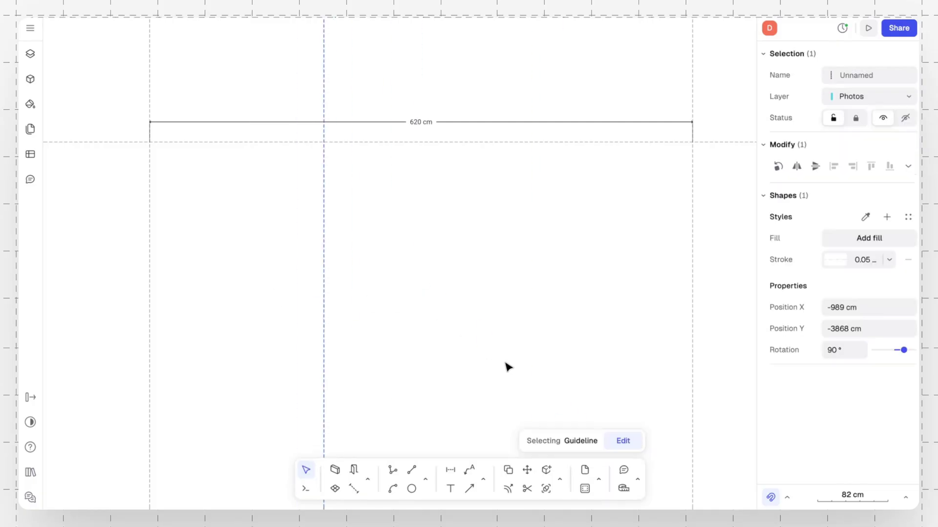
key("space")
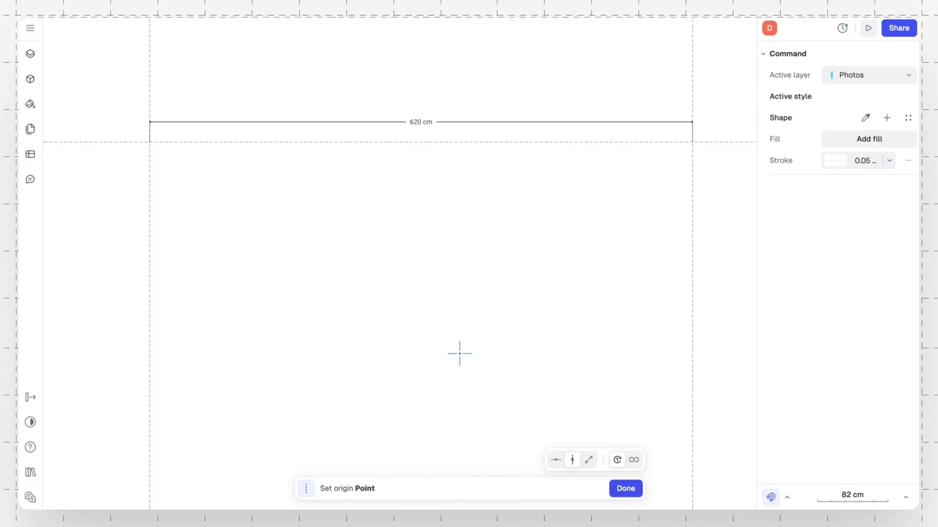
key("Escape")
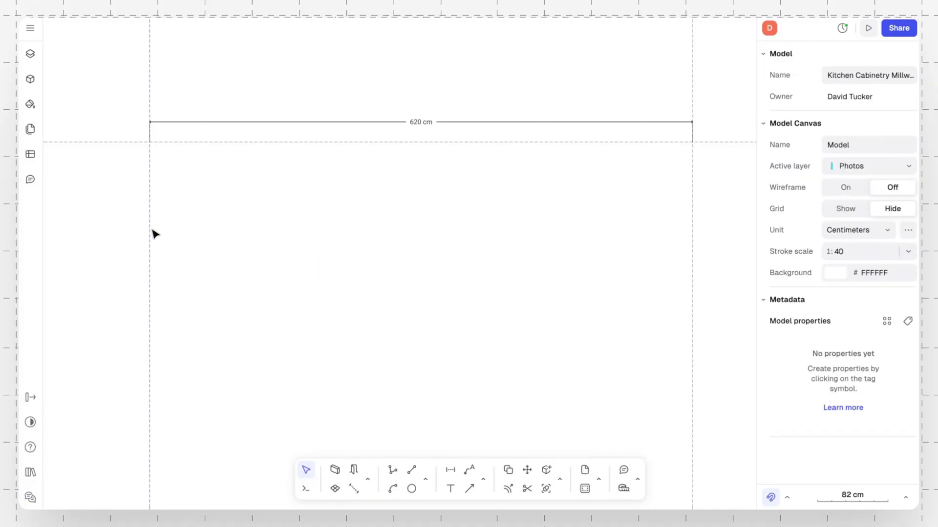
- Copy the leftmost vertical guideline 100 cm to the right
left_click(151, 233)
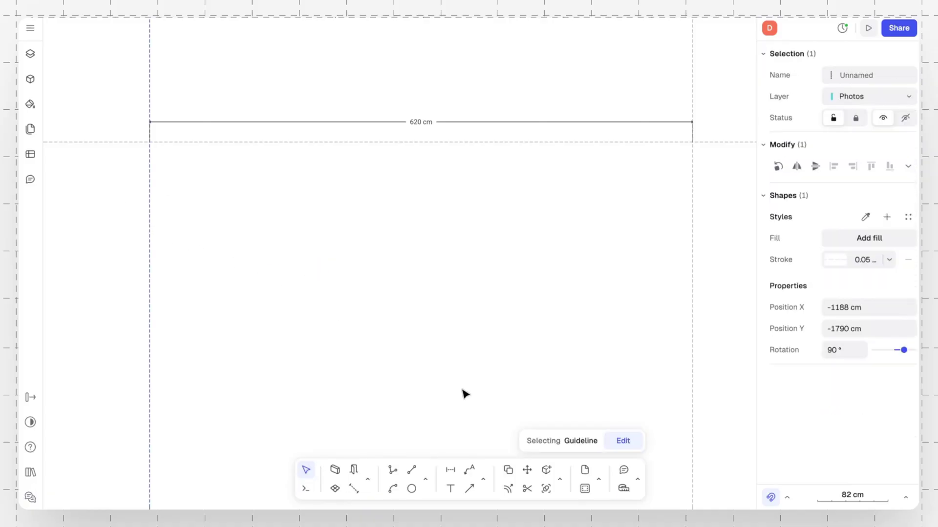
left_click(508, 470)
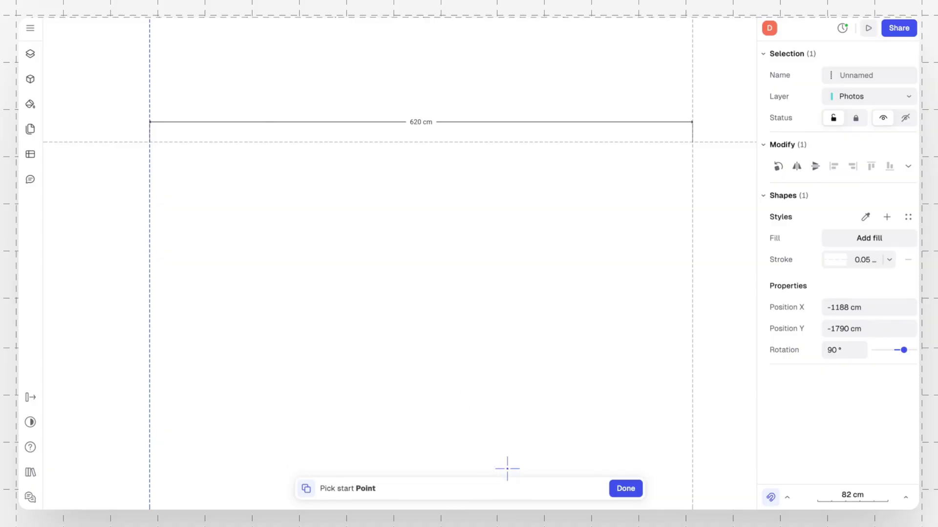
left_click(149, 247)
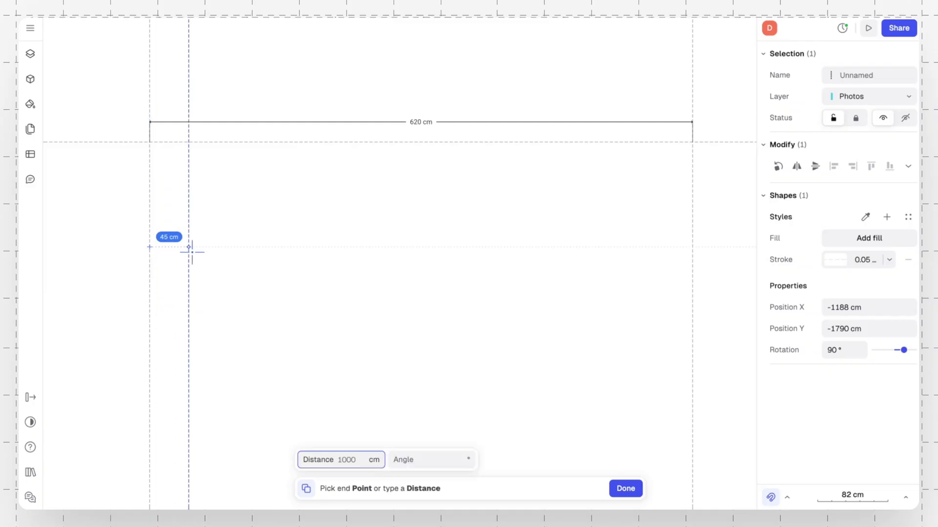
type("100")
key("Tab")
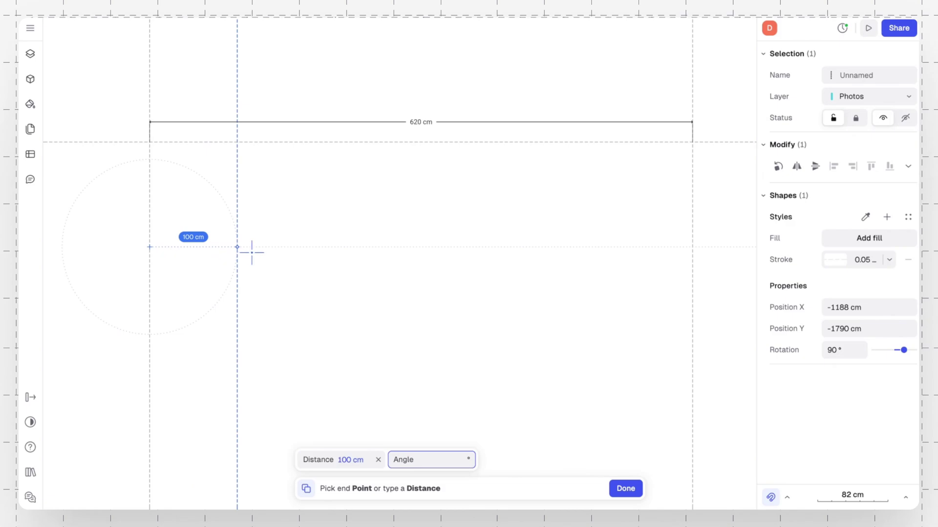
key("Return")
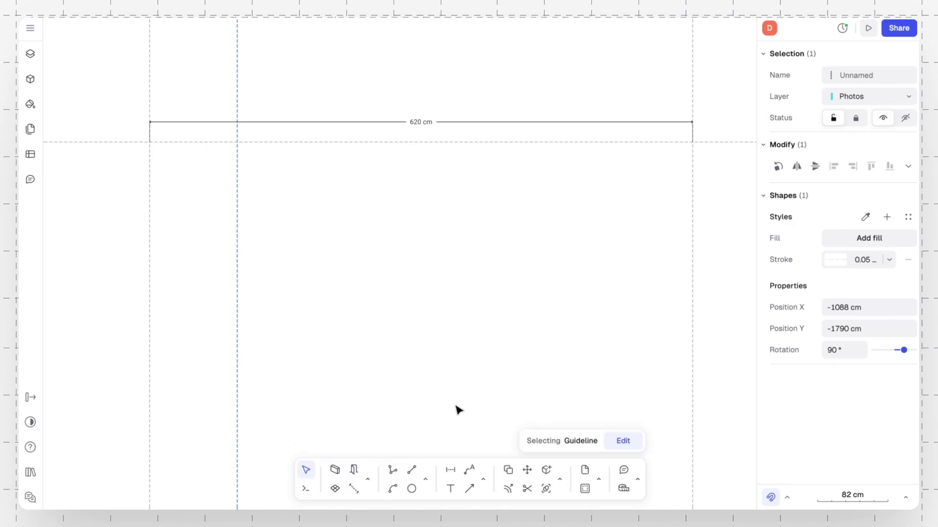
- Copy the rightmost vertical guideline 80 cm to the left and clear the selection
left_click(693, 344)
left_click(508, 470)
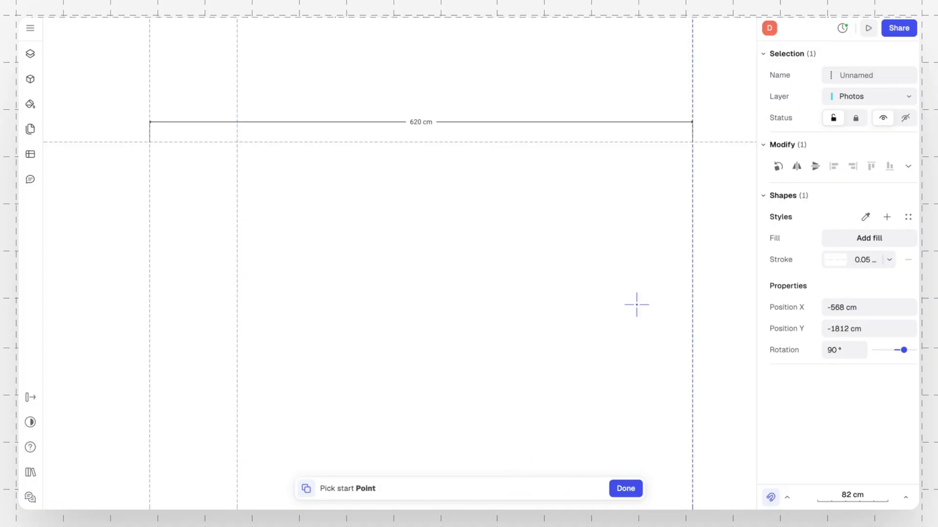
left_click(692, 289)
type("80")
key("Tab")
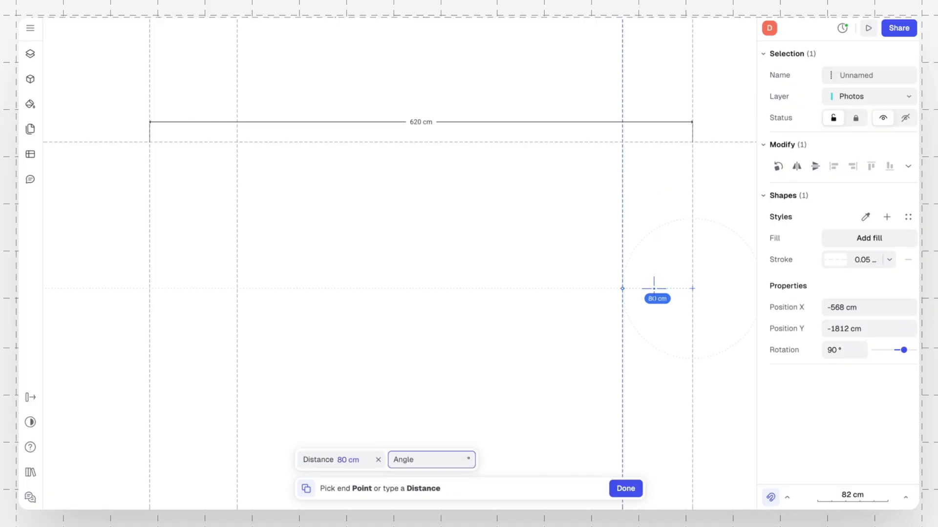
key("Return")
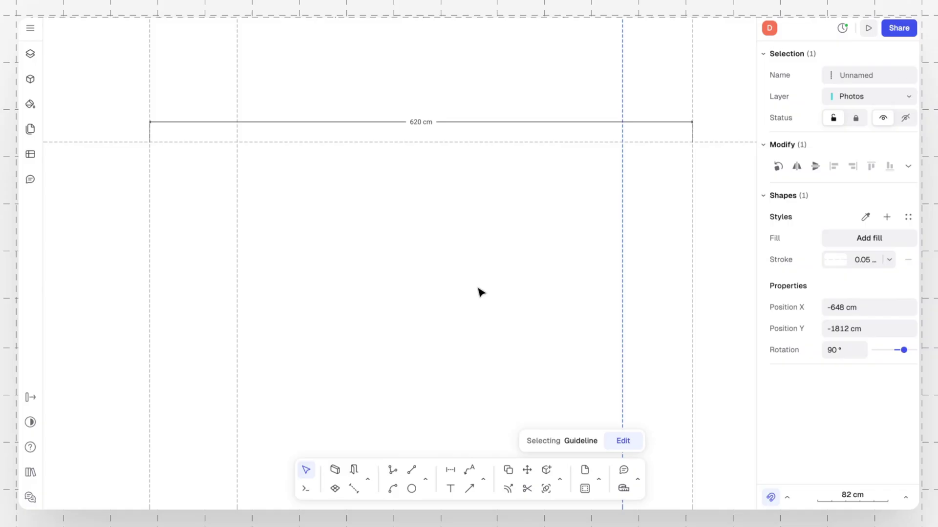
key("Escape")
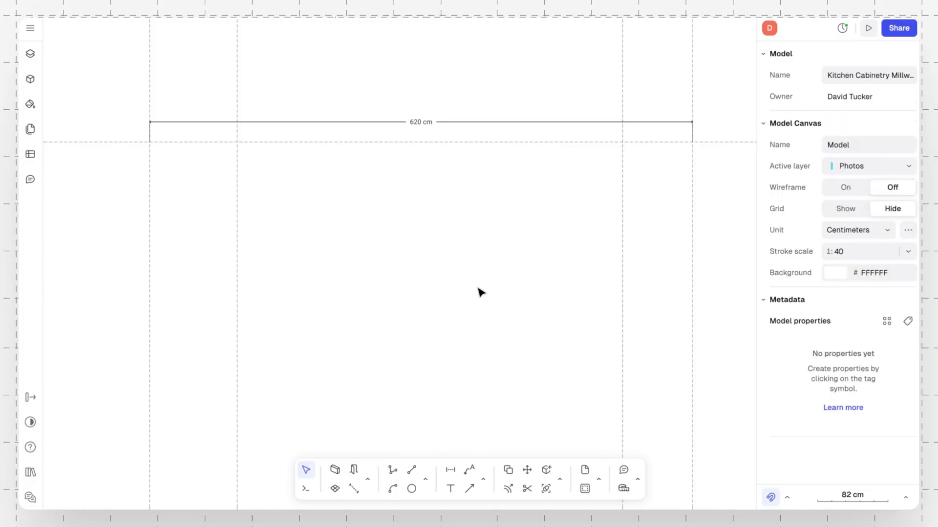
- Copy the horizontal guideline 65 cm downward
left_click(400, 146)
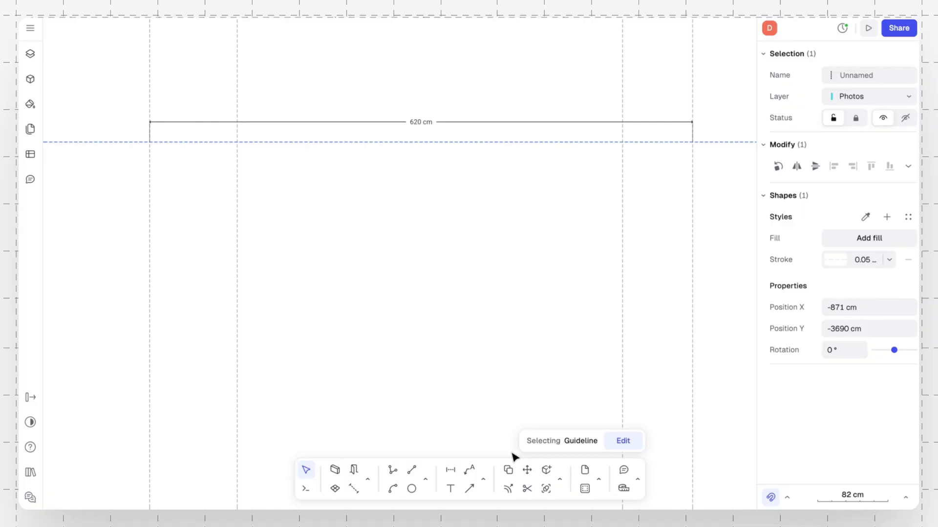
left_click(508, 469)
left_click(491, 142)
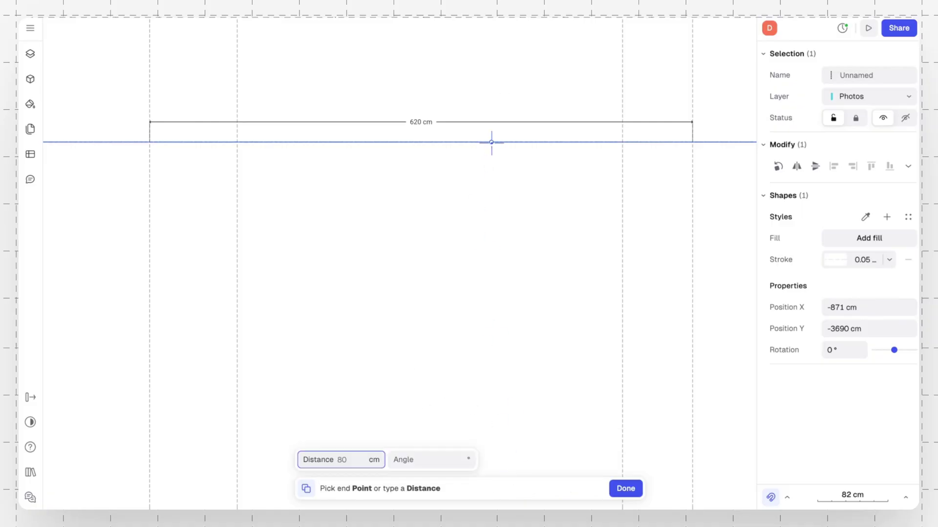
type("65")
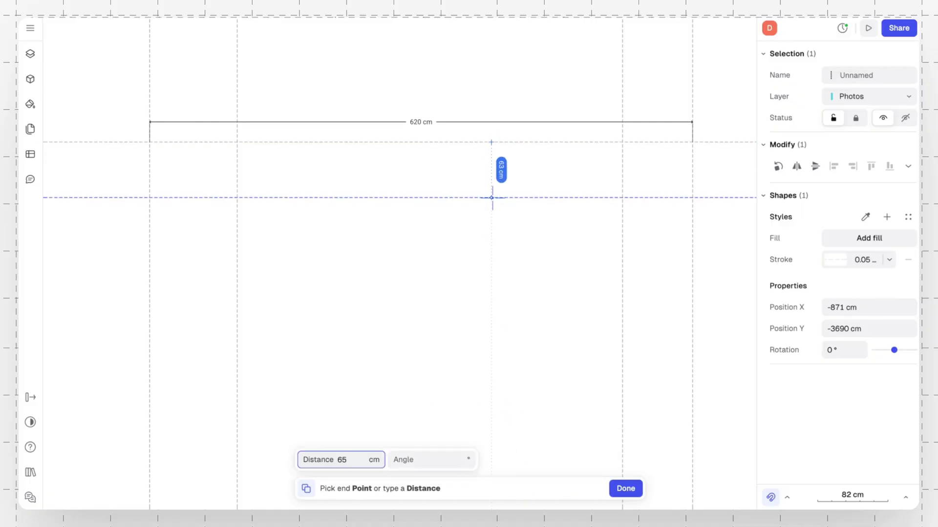
key("Tab")
key("Return")
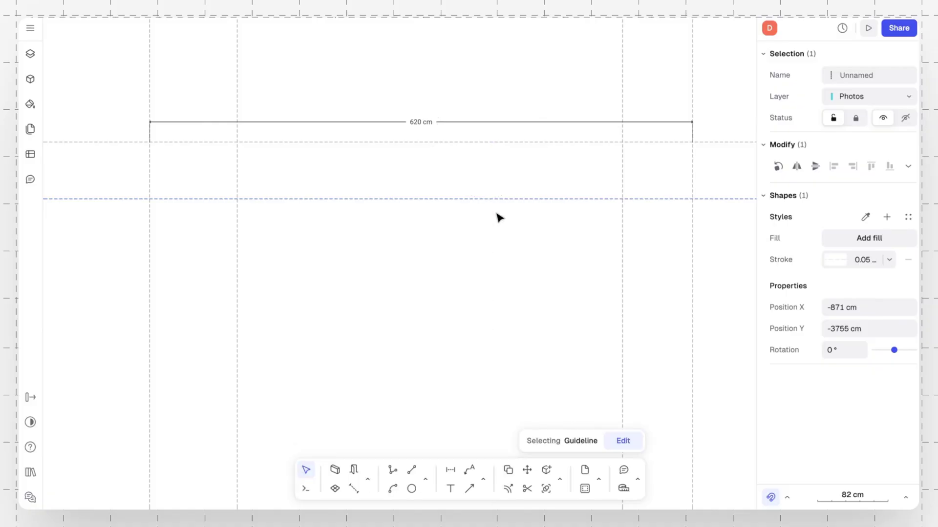
- Copy the upper horizontal guideline 80 cm downward and clear the selection
left_click(448, 143)
left_click(507, 470)
left_click(478, 142)
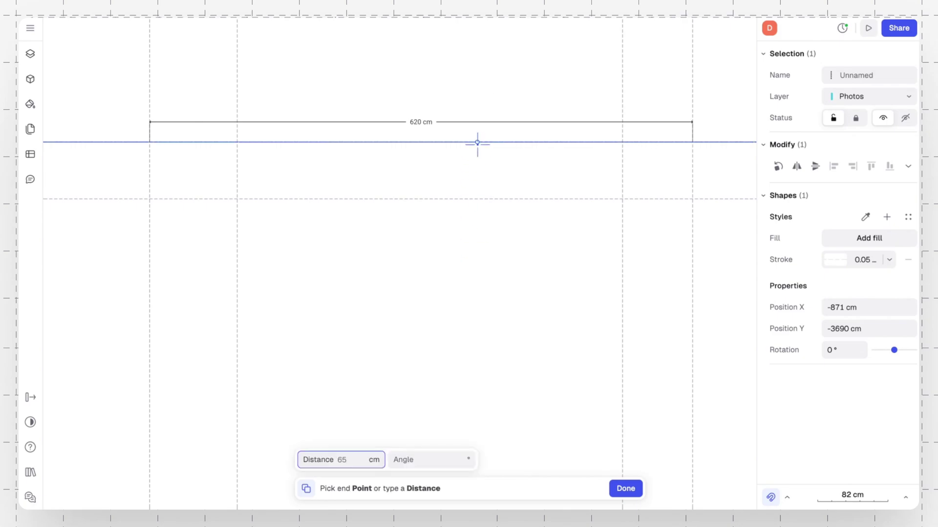
type("80")
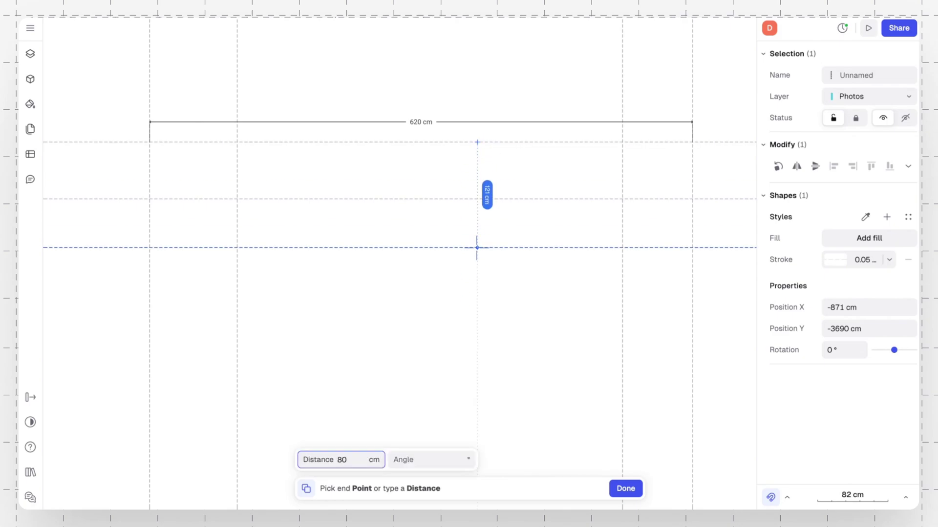
key("Tab")
key("Return")
left_click(468, 262)
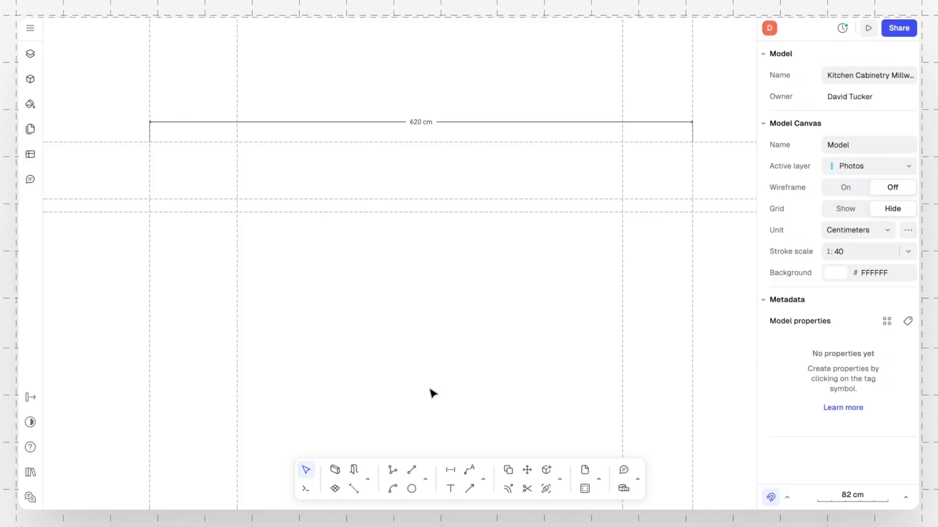
- Dimension the distance between the first and second horizontal guidelines, placing the dimension just outside the leftmost vertical guideline
left_click(450, 472)
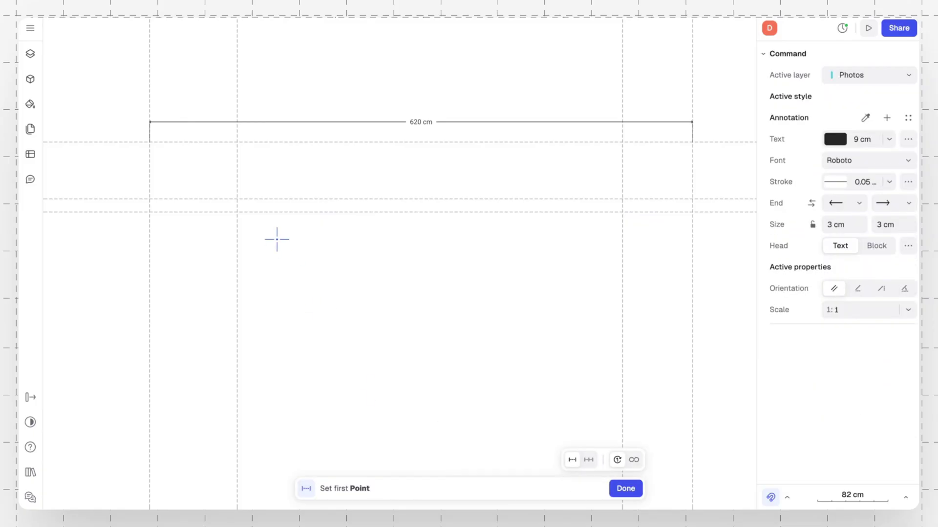
left_click(149, 142)
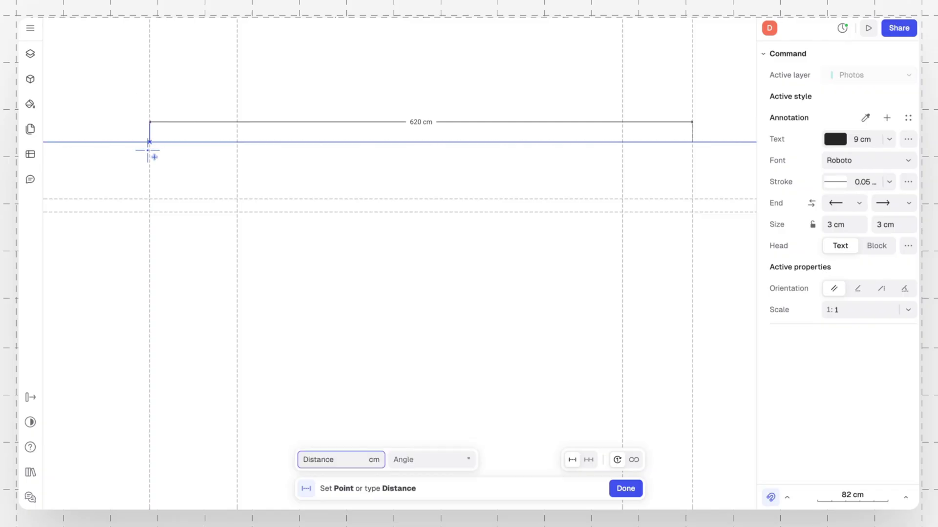
left_click(149, 199)
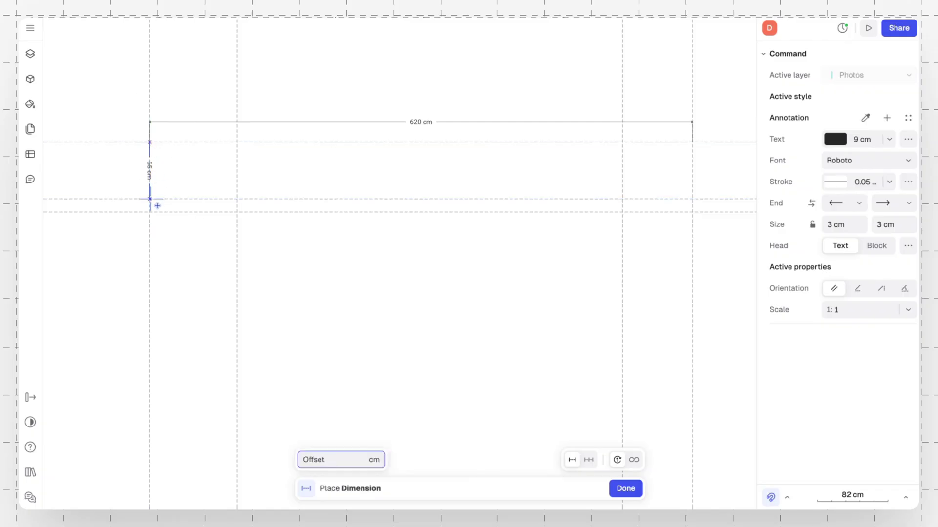
left_click(137, 191)
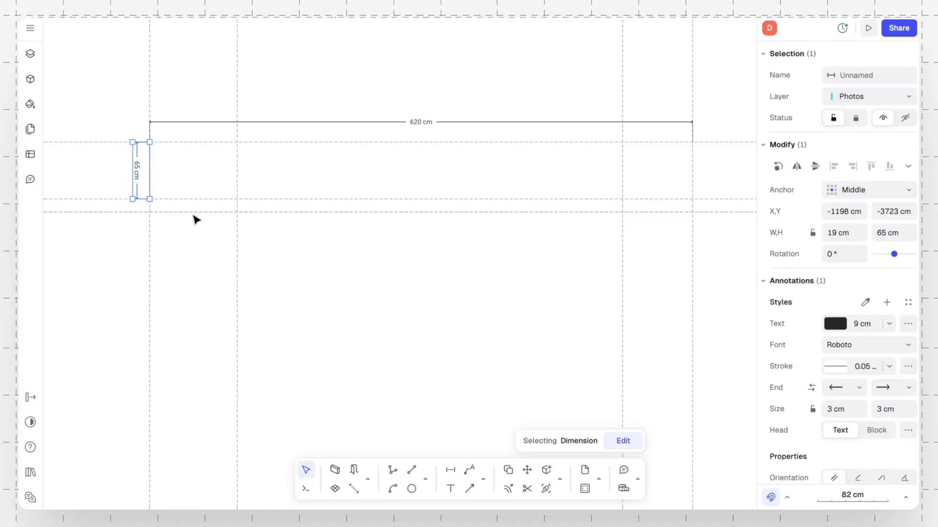
- Dimension the distance between the first and third horizontal guidelines, placing it outside the existing vertical dimension, and clear the selection
left_click(450, 470)
left_click(154, 144)
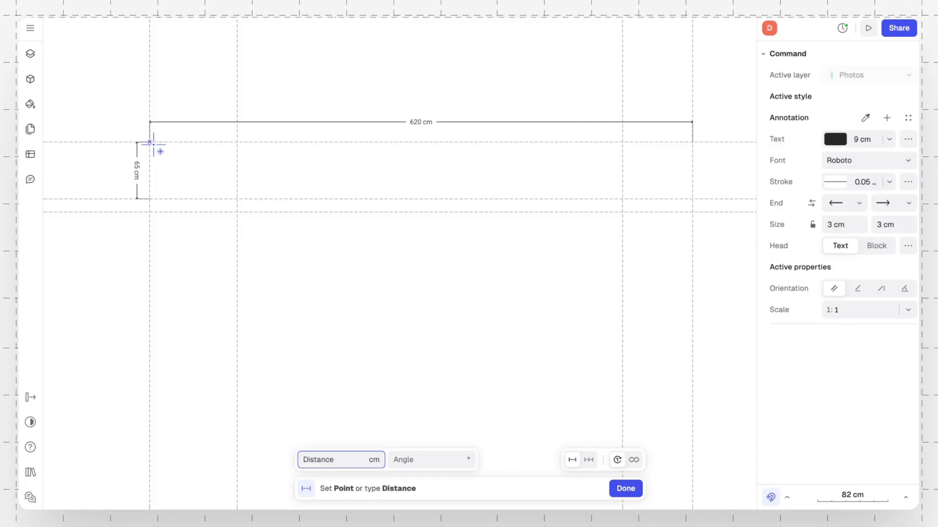
left_click(158, 218)
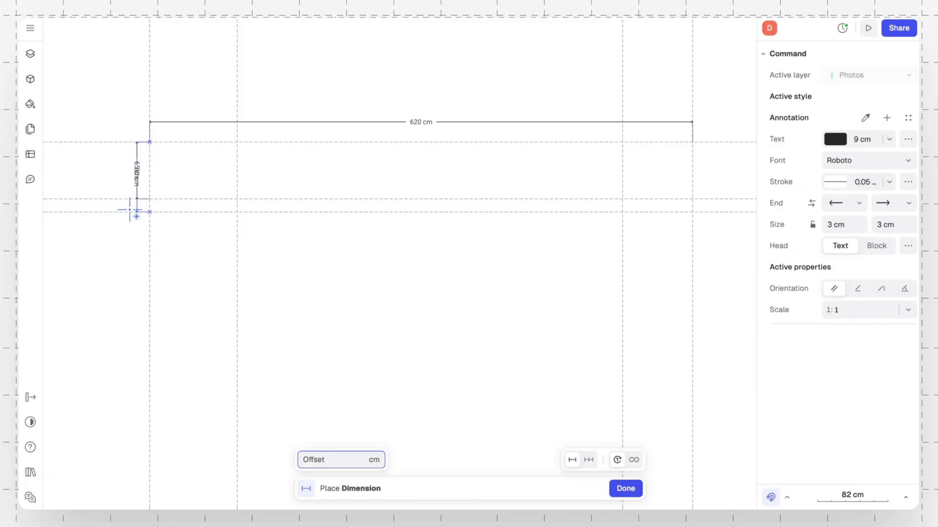
left_click(122, 192)
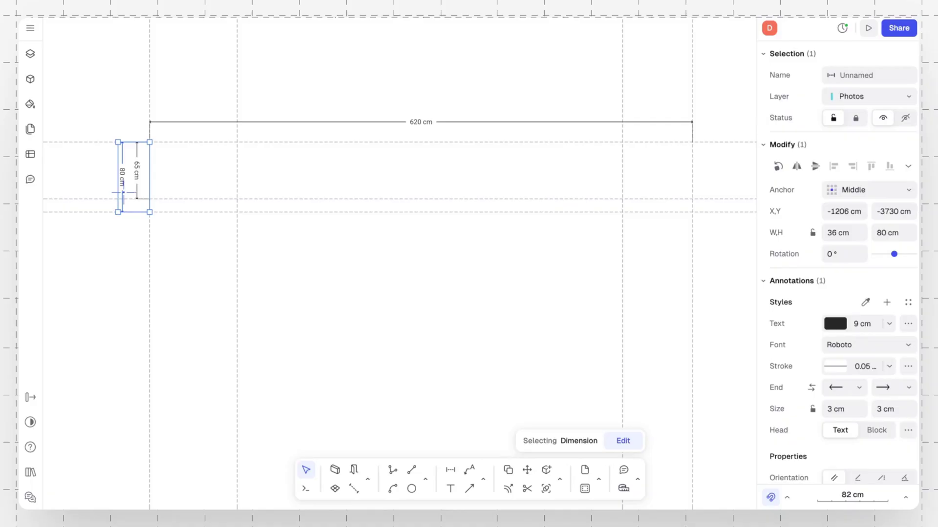
left_click(311, 308)
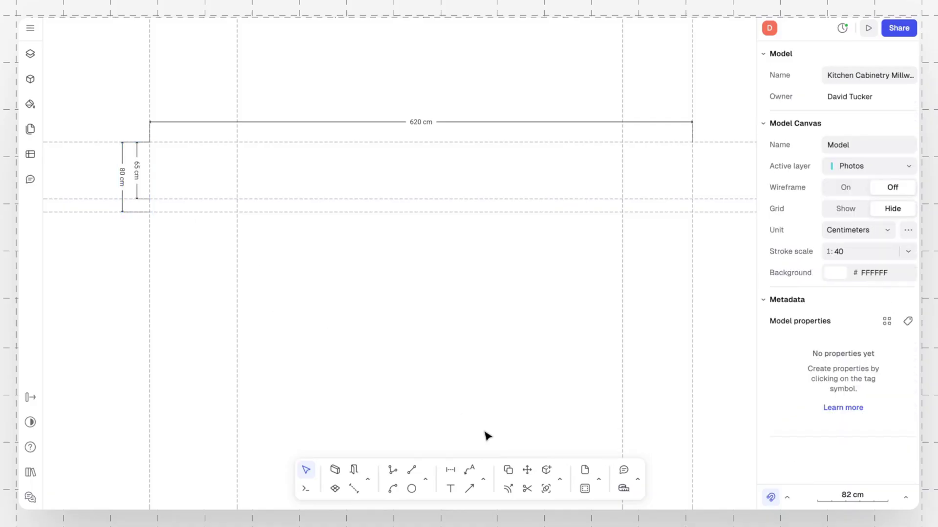
- Dimension the distance between the first and second vertical guidelines, placing the dimension just below the lowest horizontal guideline
left_click(451, 470)
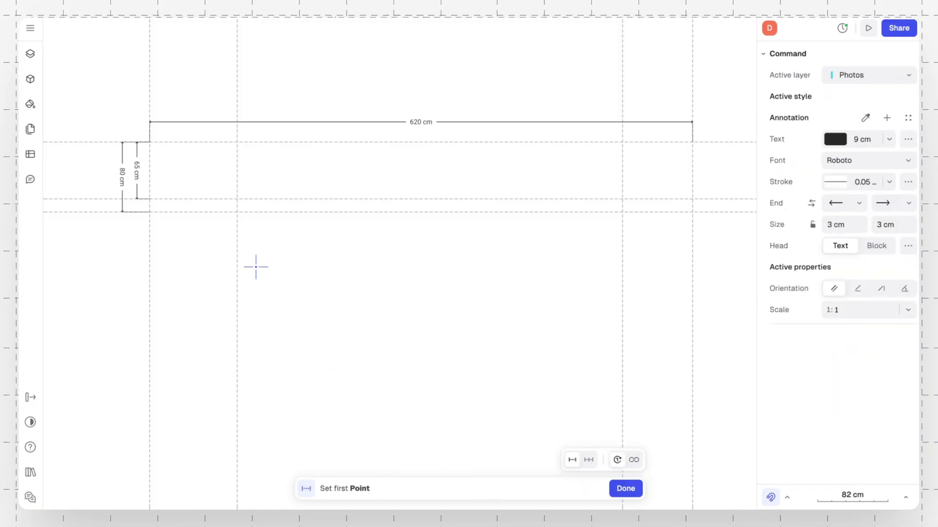
left_click(150, 142)
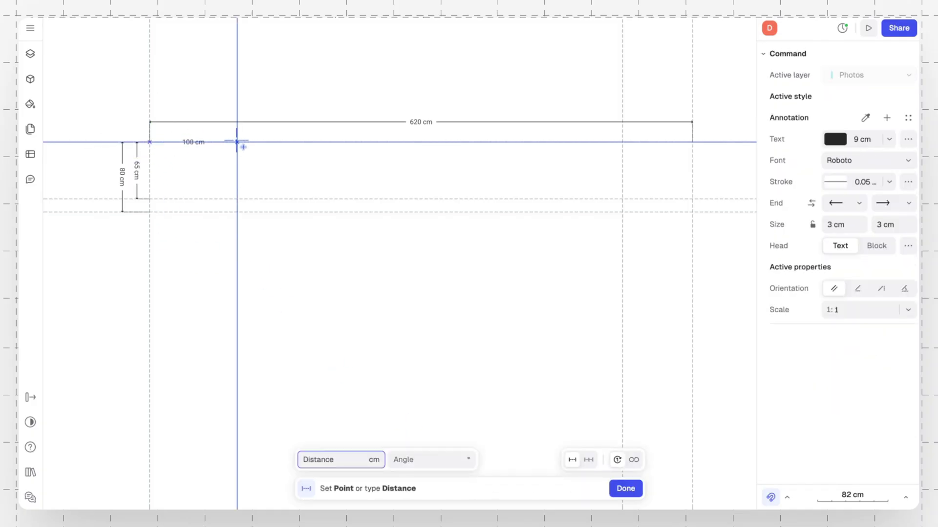
left_click(237, 143)
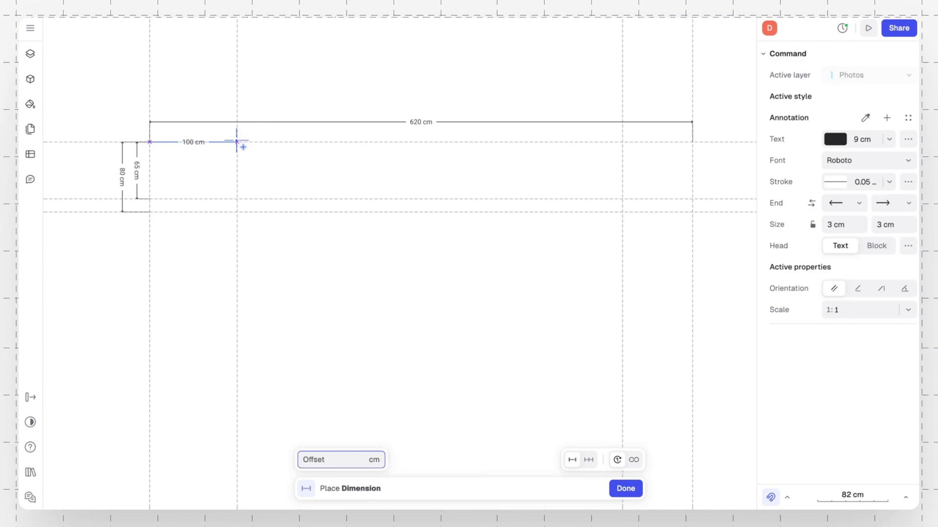
left_click(235, 239)
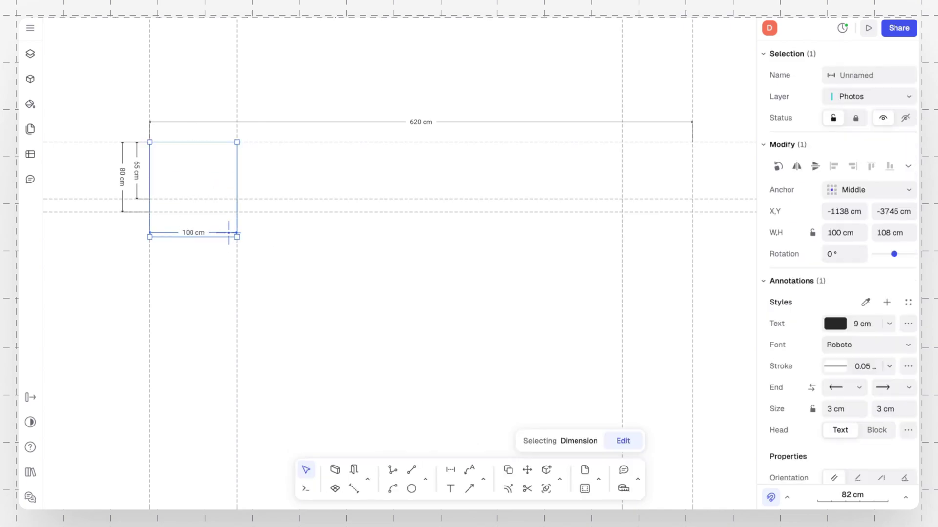
- Dimension the distance between the third and fourth vertical guidelines, placing it below the lowest horizontal guideline, and clear the selection
left_click(450, 470)
left_click(621, 142)
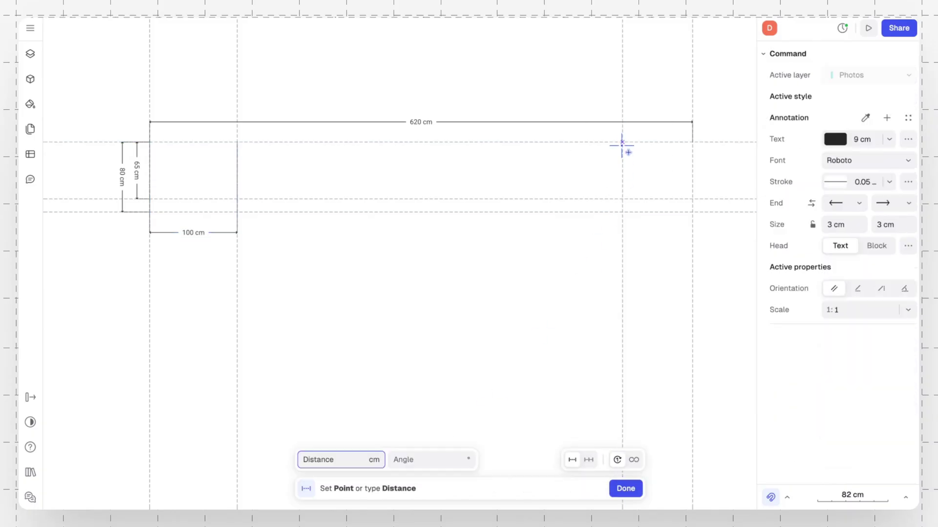
left_click(692, 142)
left_click(671, 236)
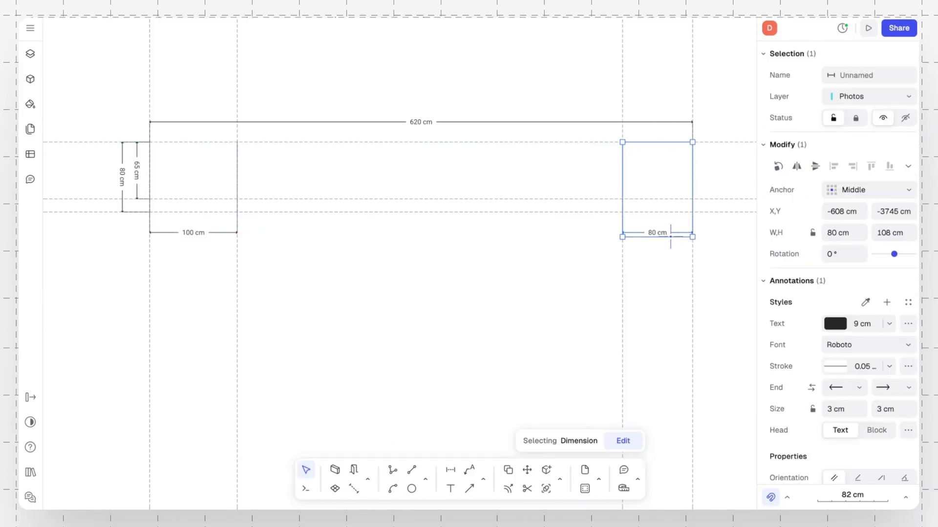
key("Escape")
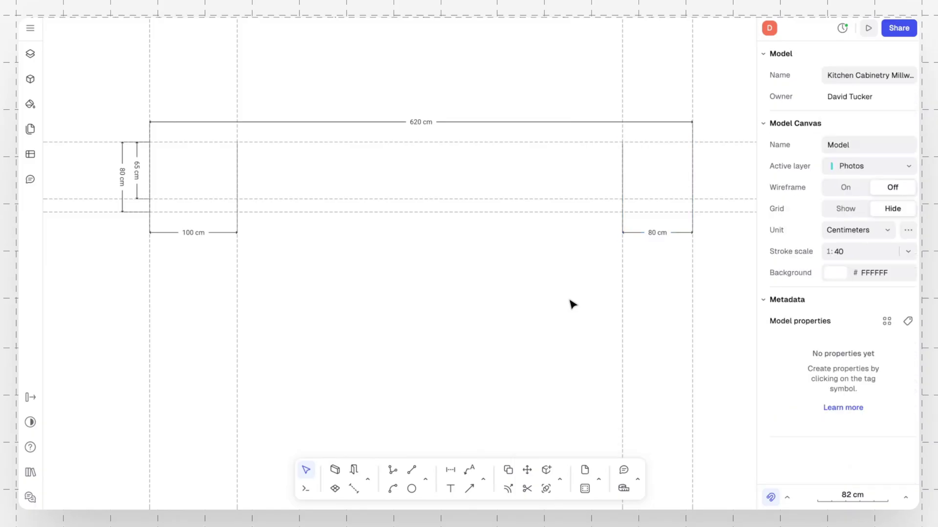
- Dimension the distance between the second and third vertical guidelines, placing it in line with the two lower dimensions, and clear the selection
left_click(451, 472)
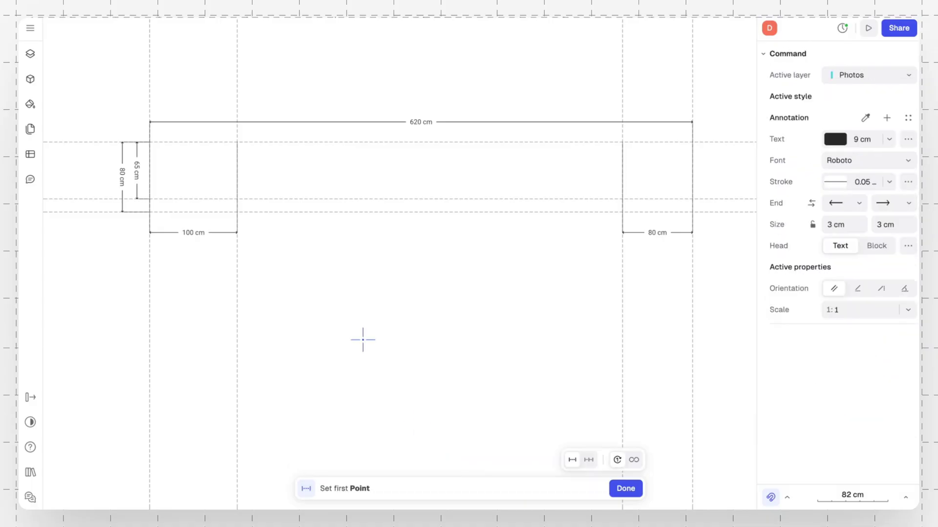
left_click(238, 142)
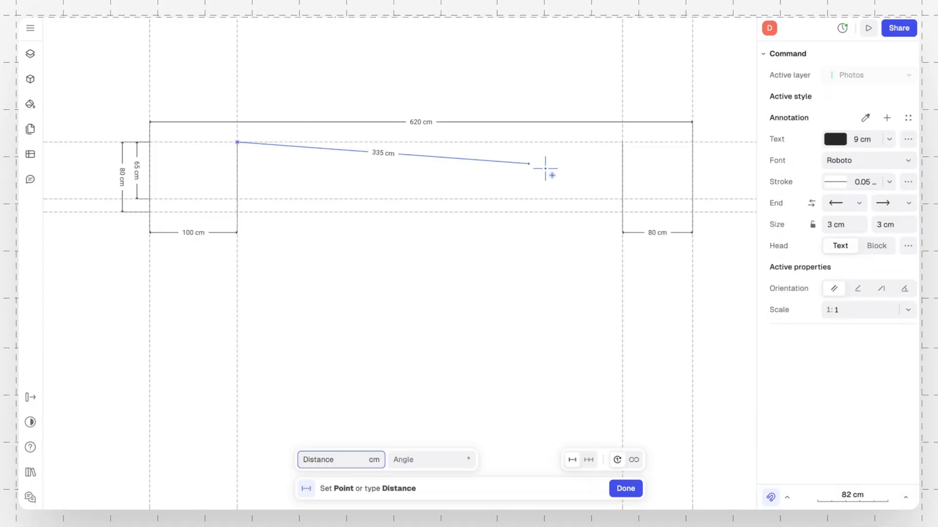
left_click(622, 142)
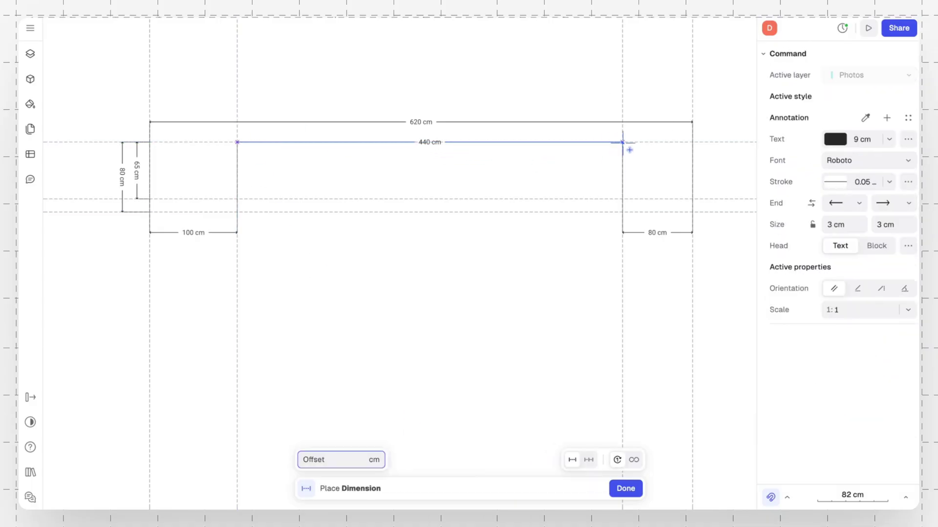
left_click(622, 233)
key("Escape")
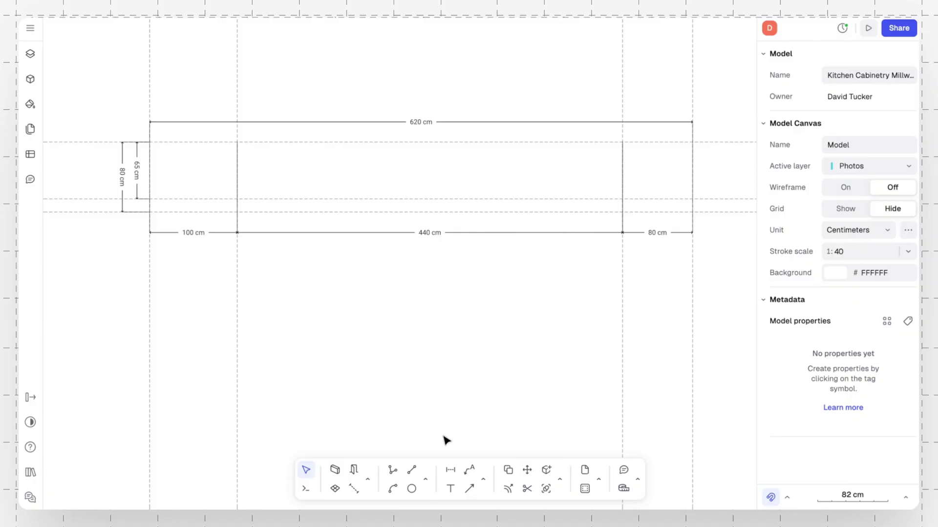
- Draw a 100 × 80 cm rectangle between the first two vertical guidelines, from the uppermost to the lowest horizontal guideline
left_click(425, 479)
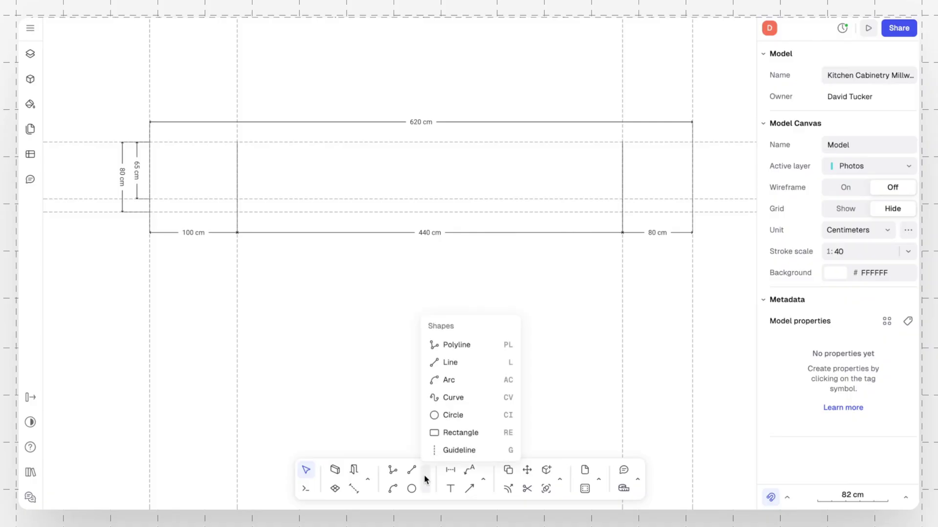
left_click(452, 434)
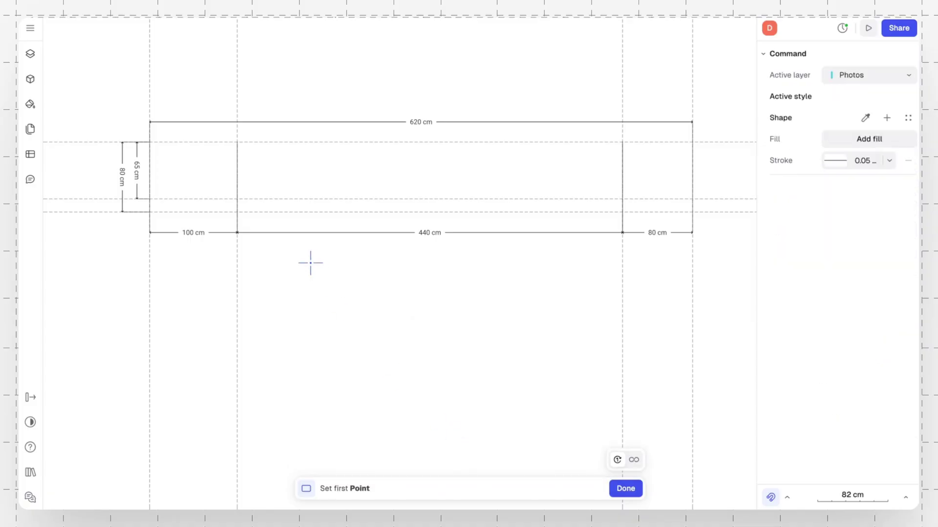
left_click(150, 142)
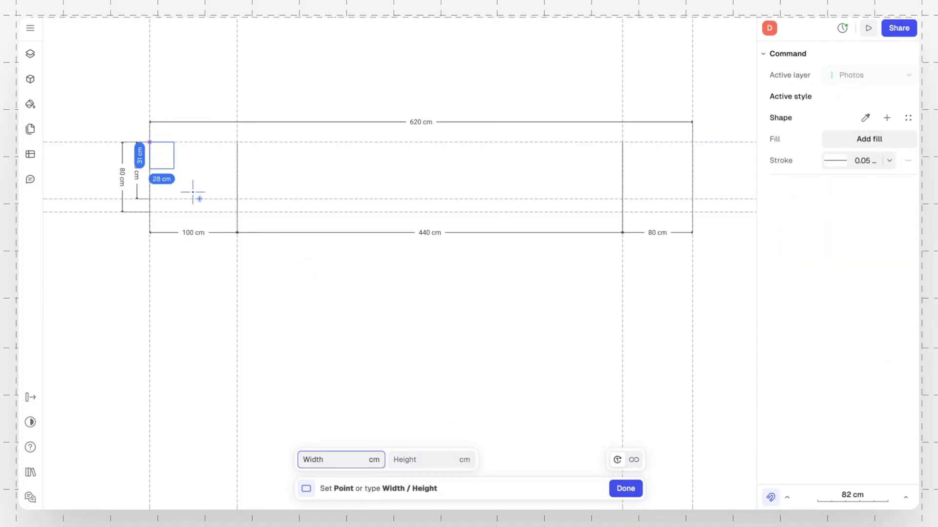
left_click(237, 212)
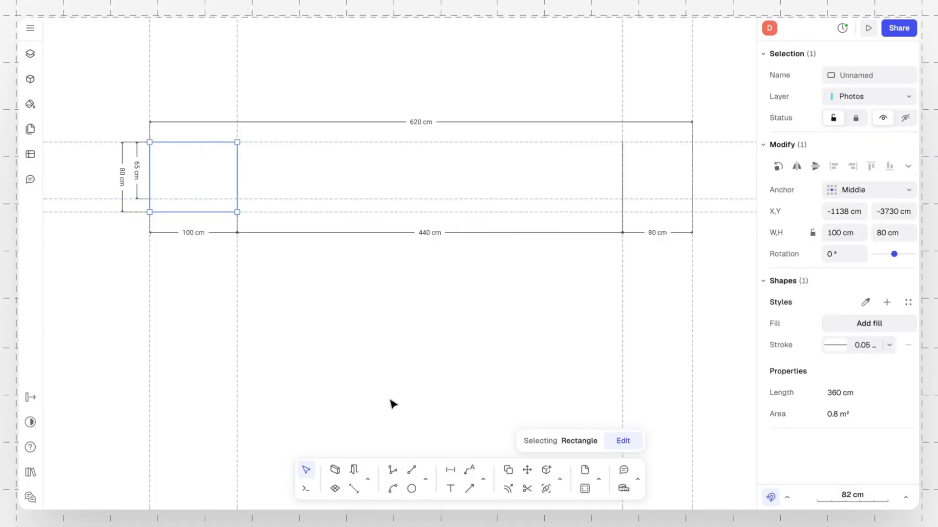
- Draw an 80 × 80 cm rectangle between the last two vertical guidelines, from the uppermost to the lowest horizontal guideline
left_click(428, 488)
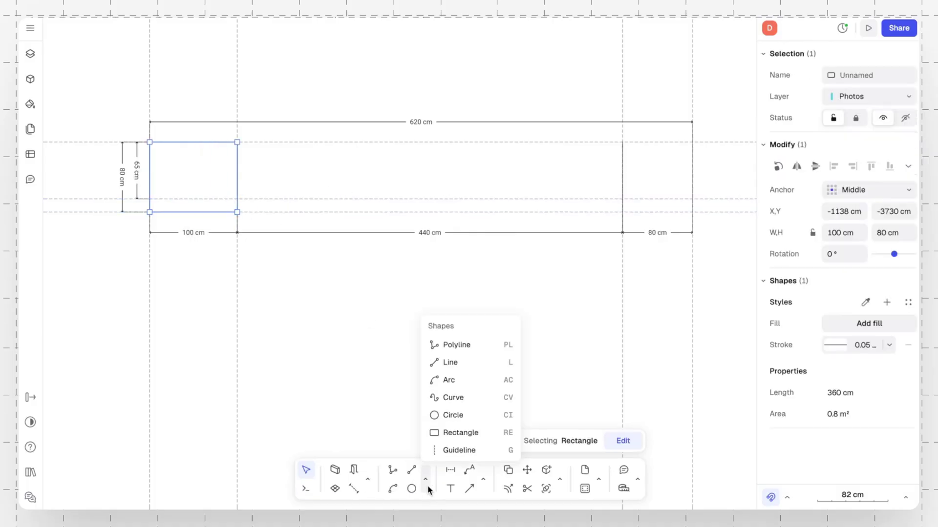
left_click(446, 435)
left_click(622, 143)
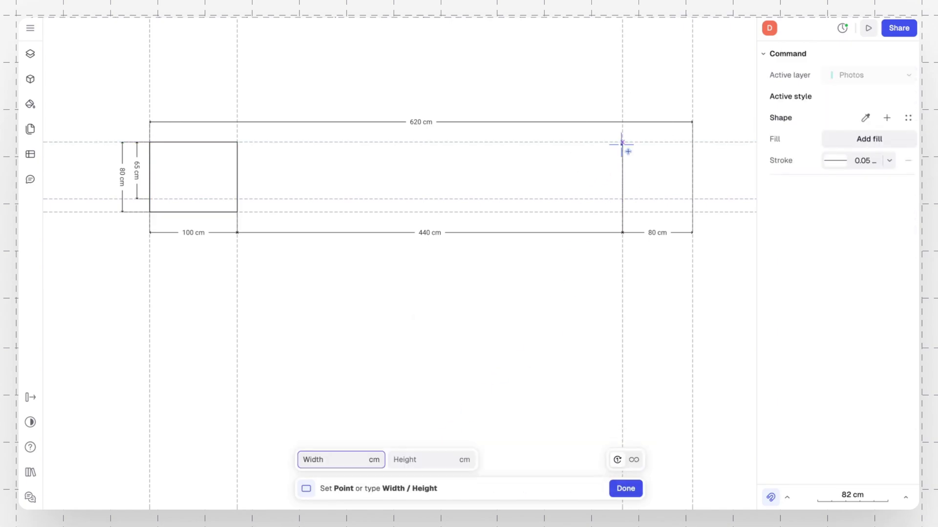
left_click(693, 212)
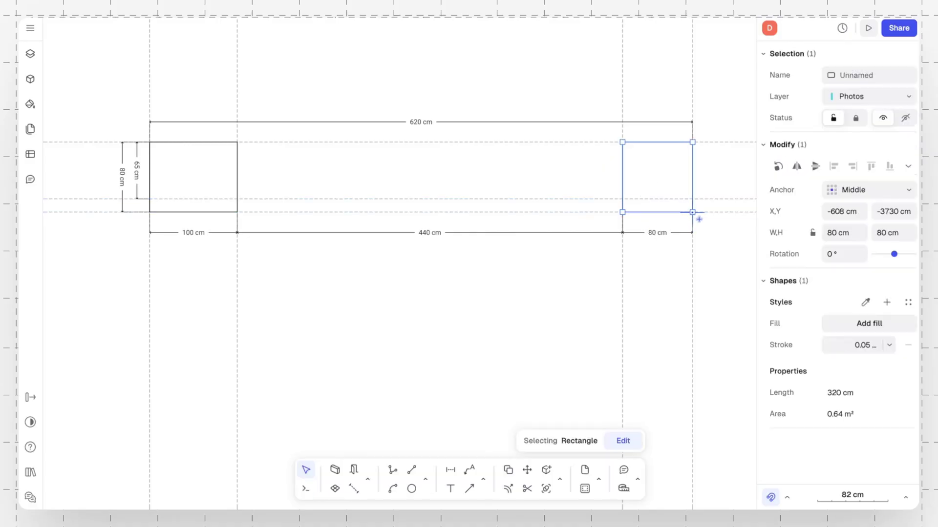
left_click(515, 304)
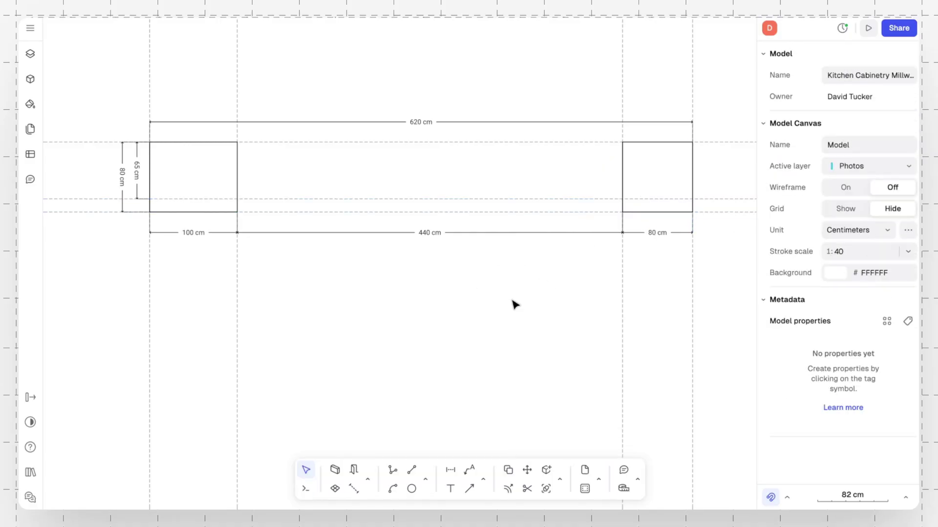
- Draw a 440 × 65 cm rectangle between the two end rectangles, from the first to the second horizontal guideline
left_click(424, 483)
left_click(442, 432)
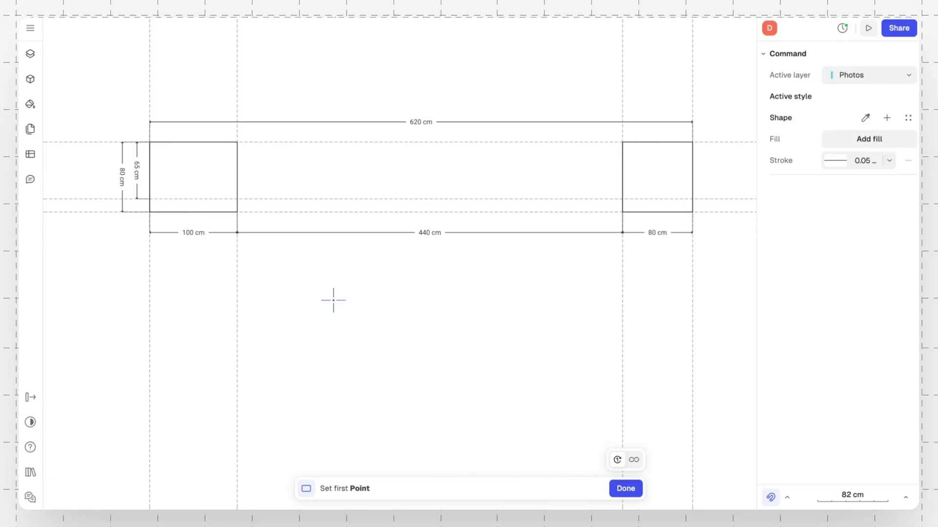
left_click(238, 142)
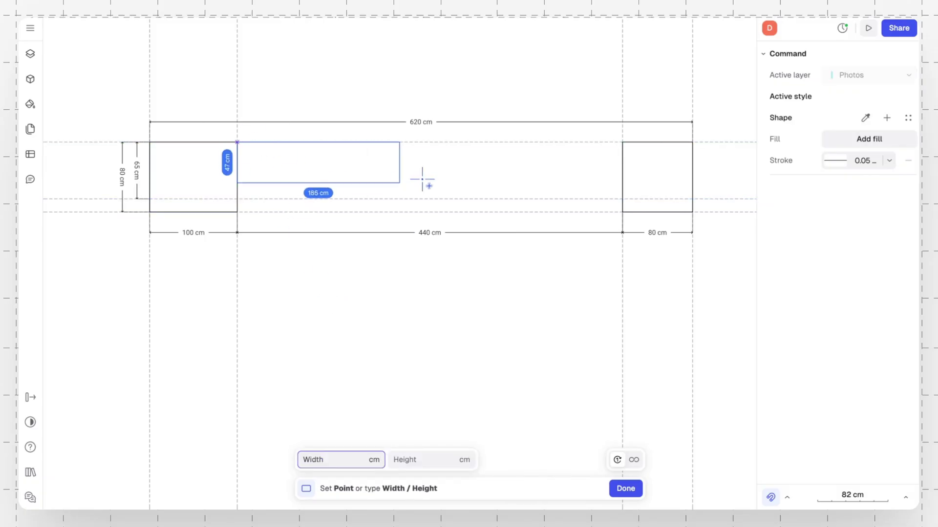
left_click(622, 199)
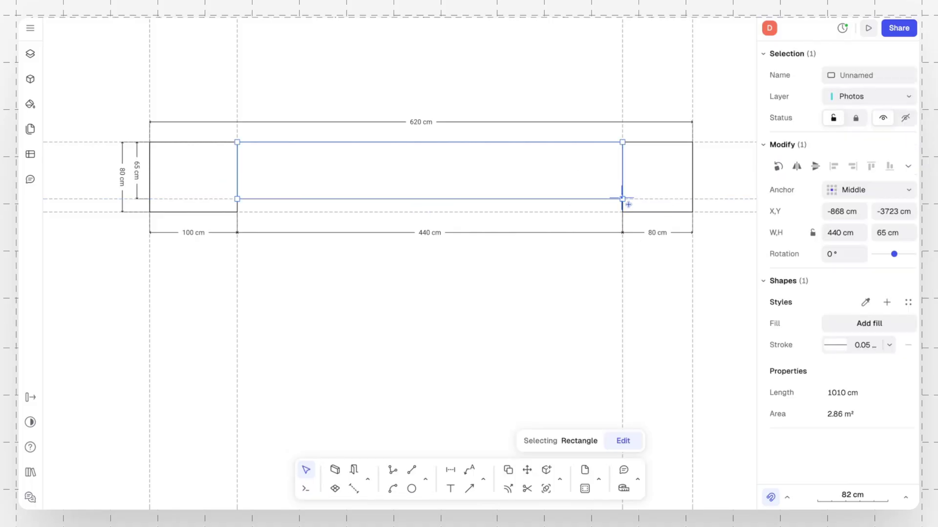
key("Escape")
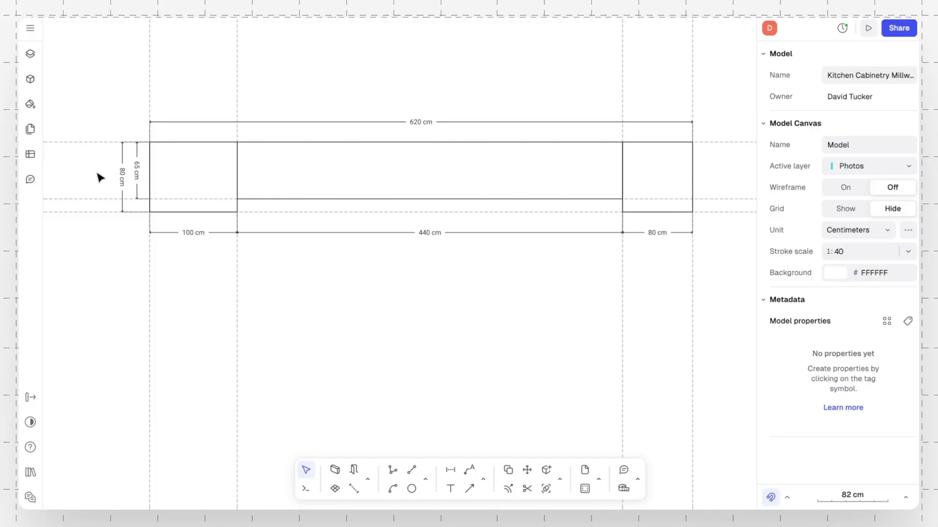
- Copy the uppermost horizontal guideline 33 cm downward and clear the selection
left_click(99, 142)
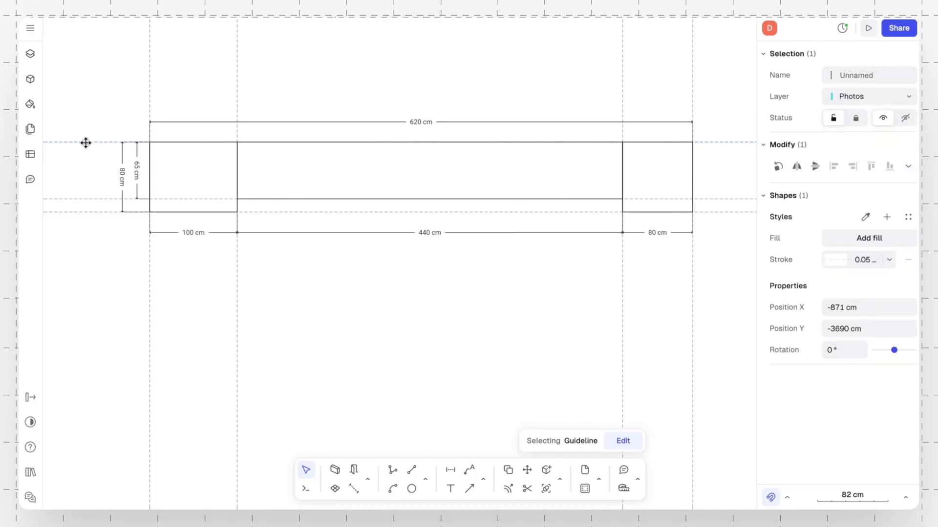
key("m")
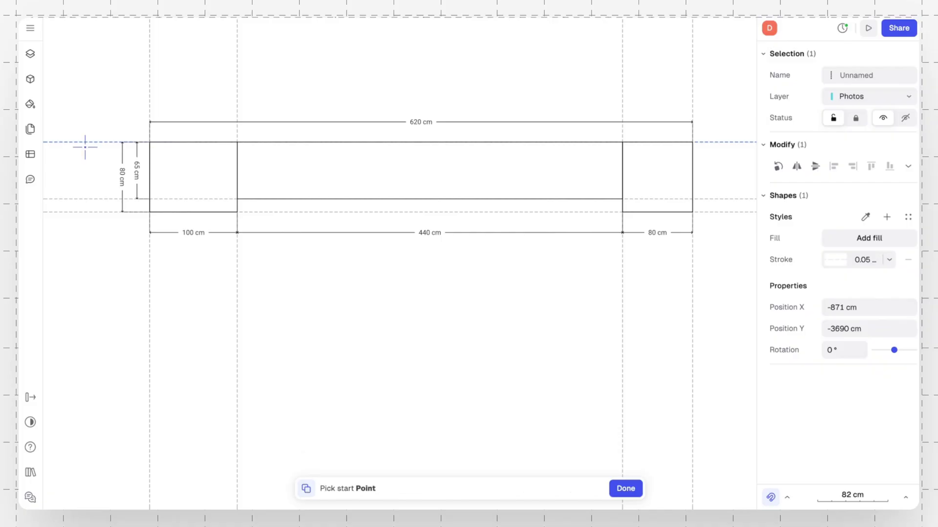
left_click(86, 142)
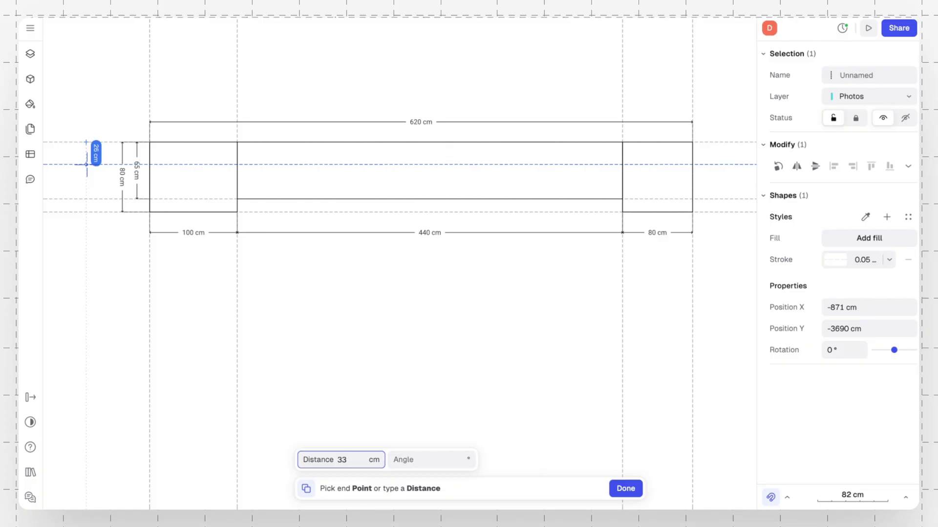
type("33")
key("Tab")
key("Return")
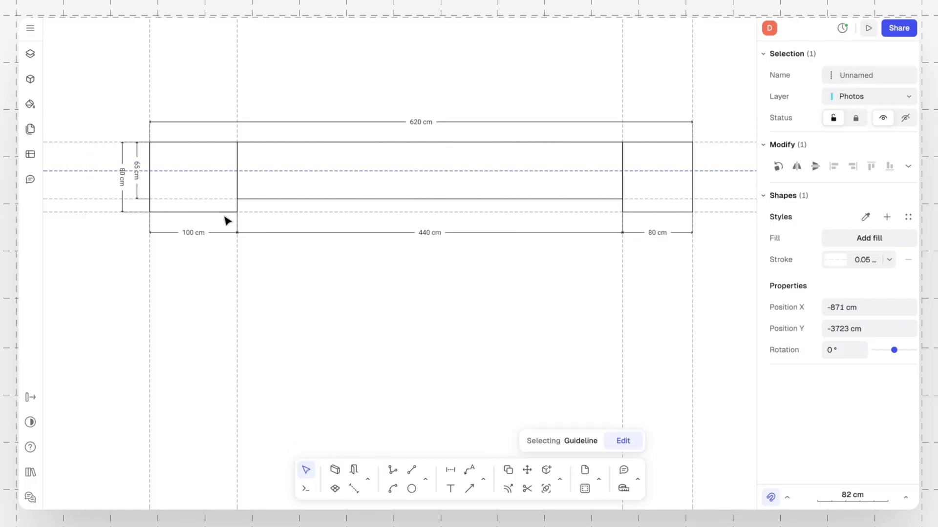
left_click(331, 292)
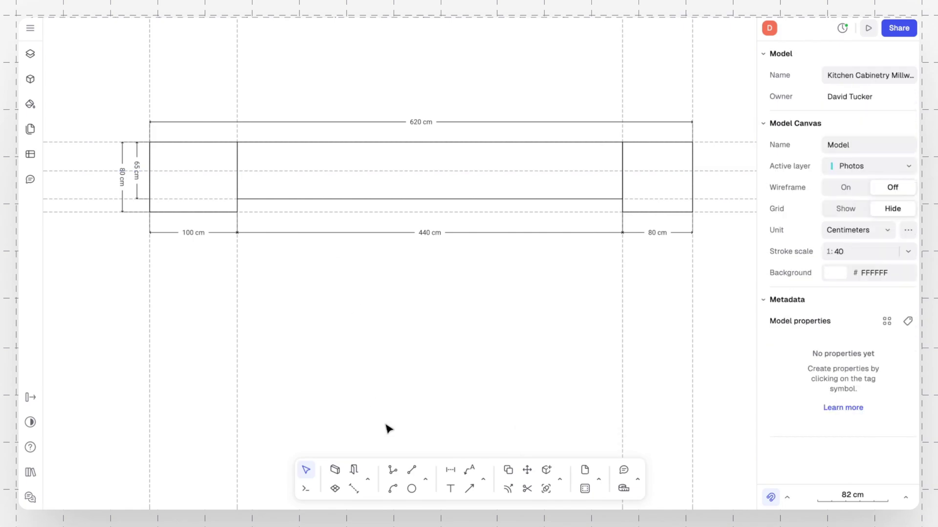
- Draw a 440 × 33 cm rectangle between the two end rectangles, from the uppermost guideline down to the 33 cm guideline
left_click(369, 481)
left_click(369, 480)
left_click(427, 483)
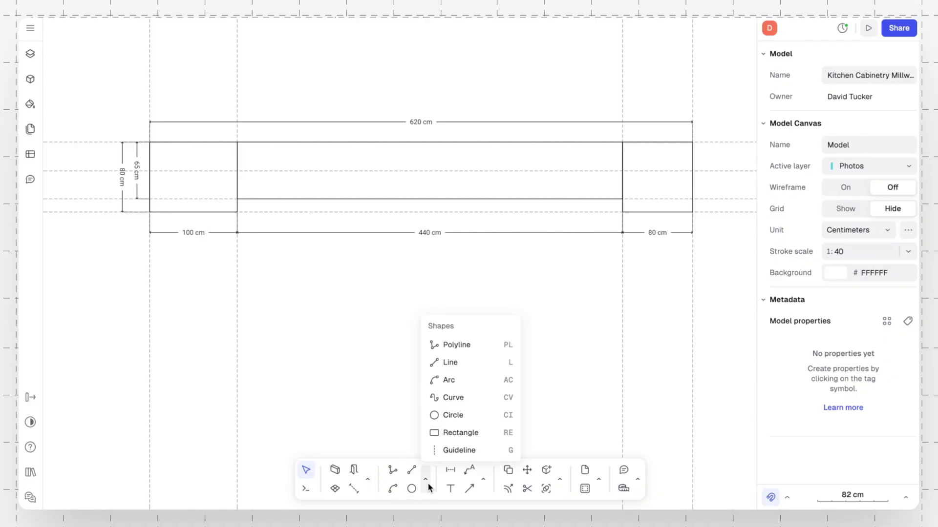
left_click(450, 432)
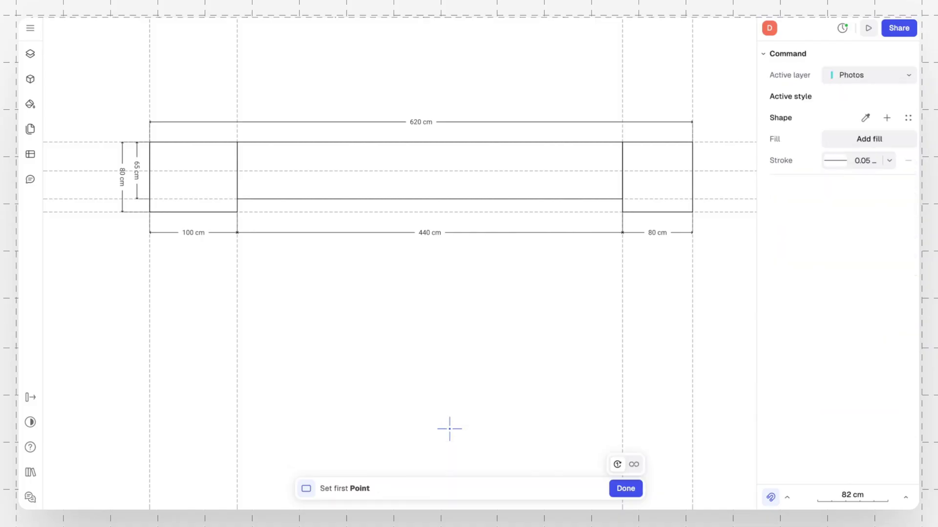
left_click(238, 142)
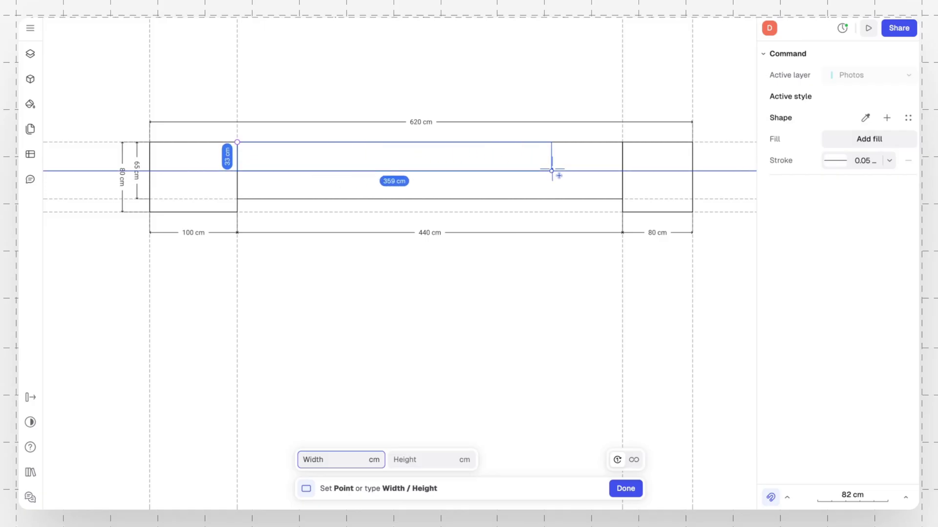
left_click(622, 171)
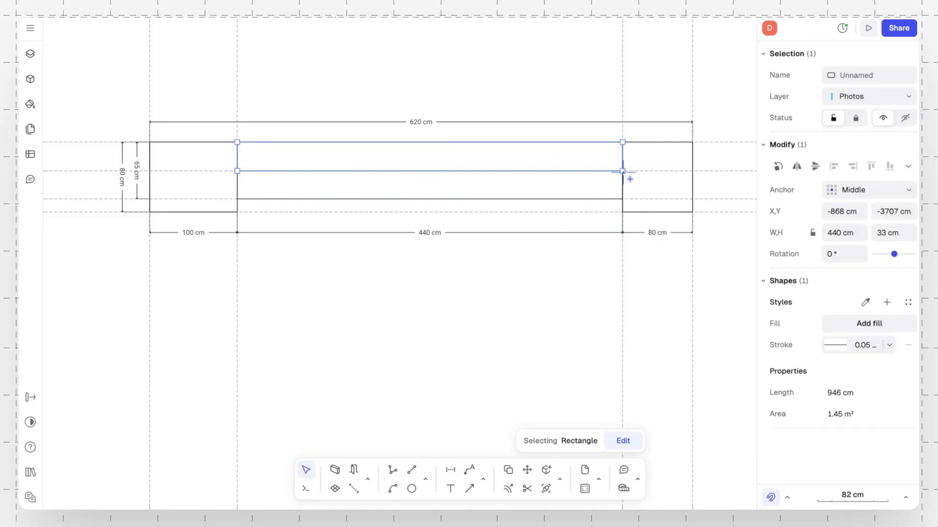
key("Escape")
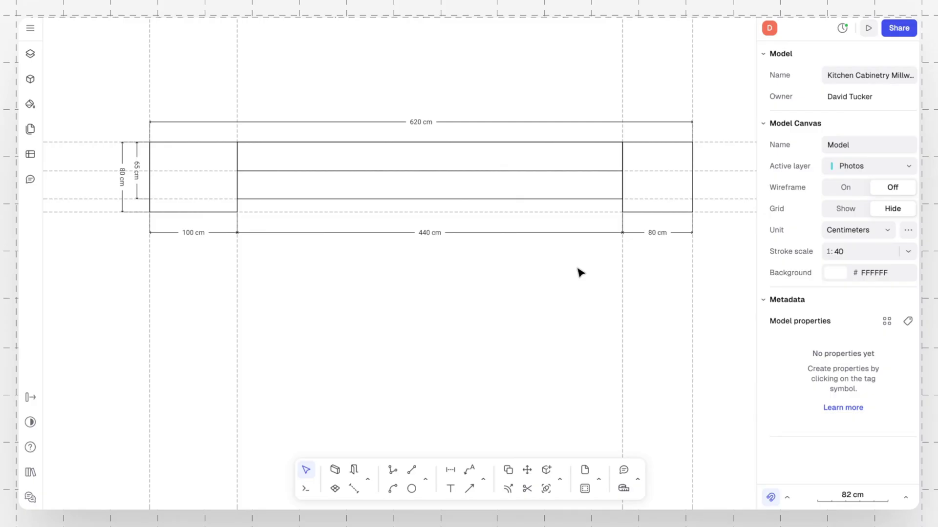
- Search the block libraries for "fridge" and look through the family members of the Fridge single door S block
scroll(618, 420, "down", 2)
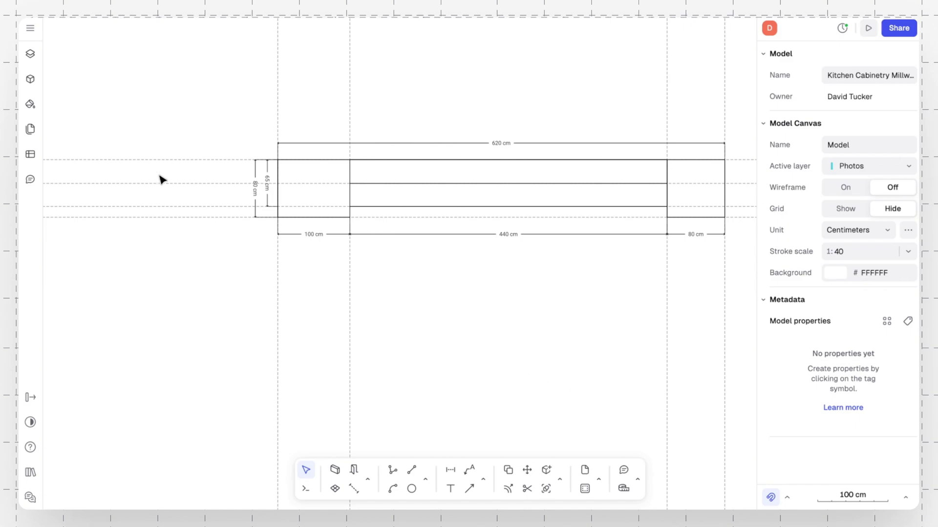
left_click(32, 81)
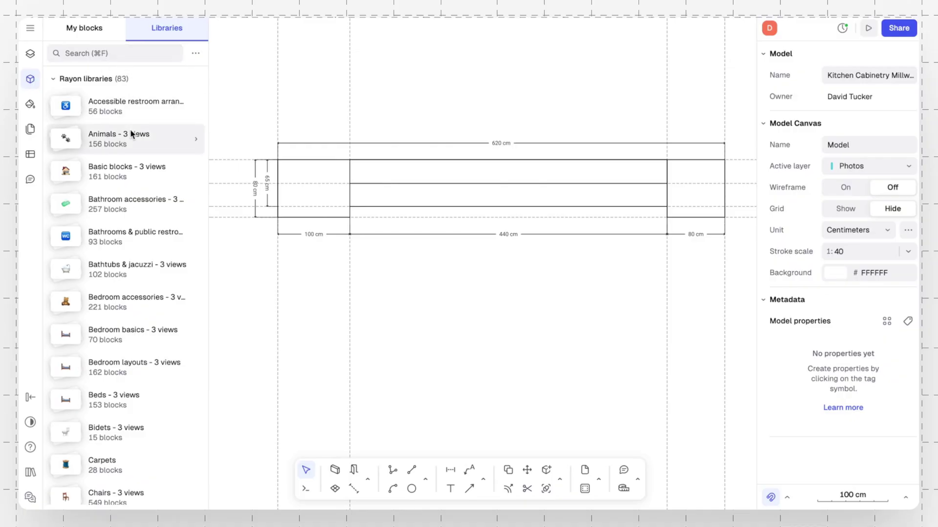
scroll(130, 129, "down", 1)
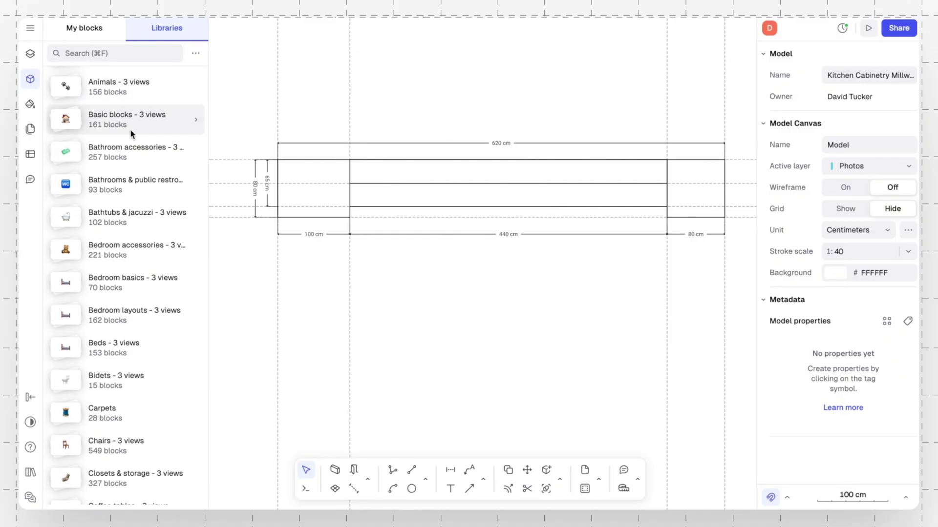
scroll(130, 129, "up", 1)
left_click(139, 53)
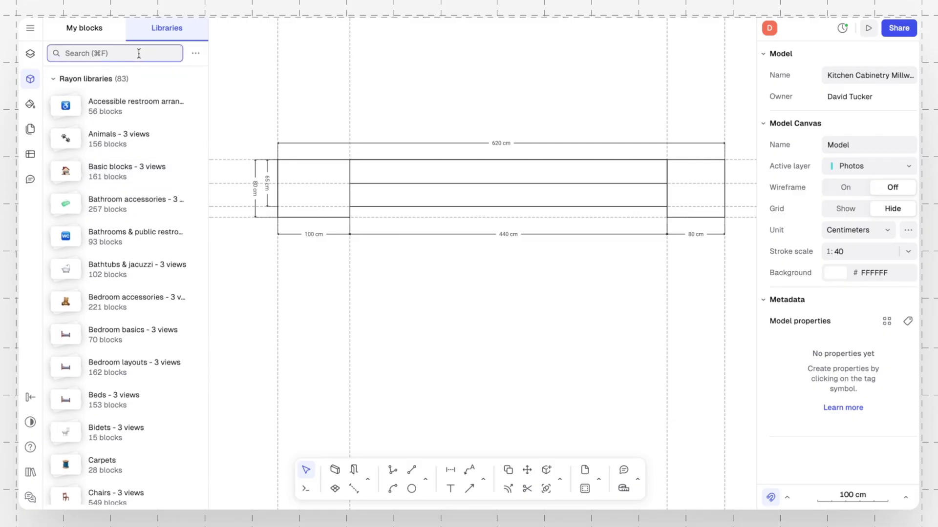
type("fridge")
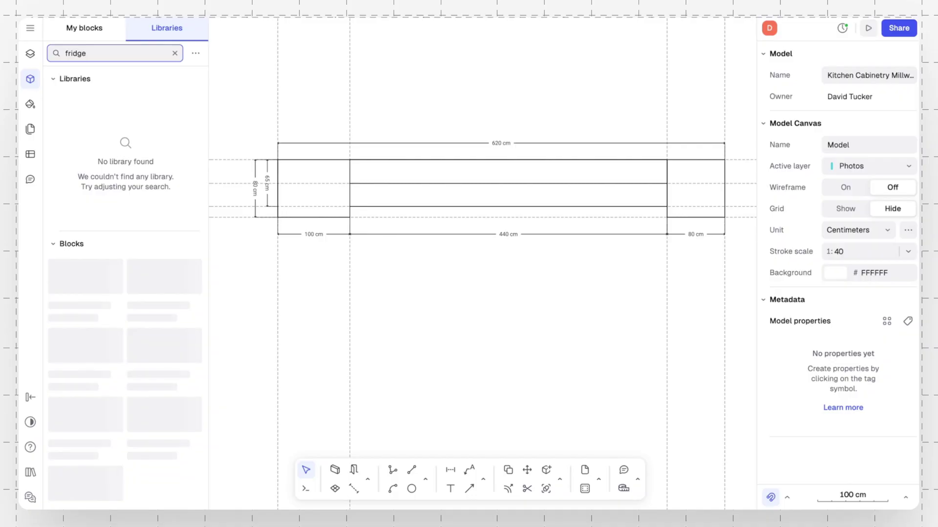
scroll(153, 322, "down", 5)
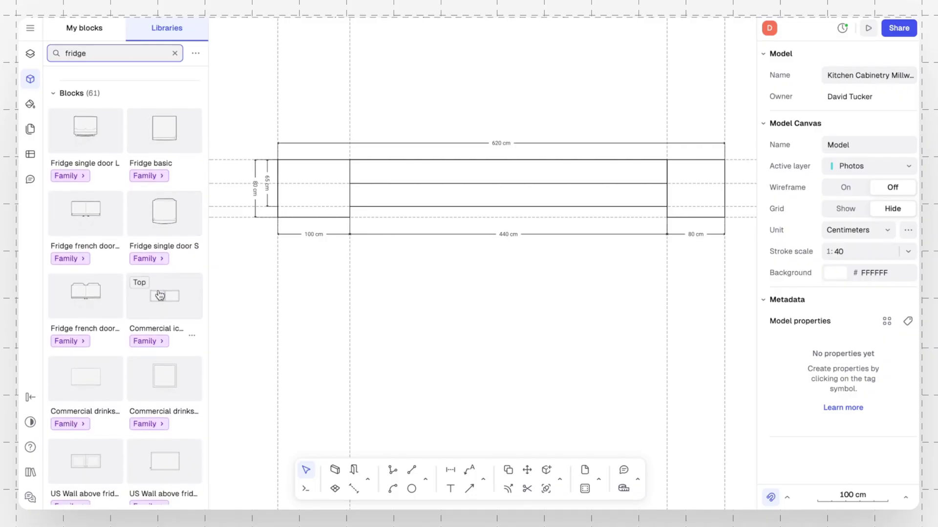
left_click(171, 225)
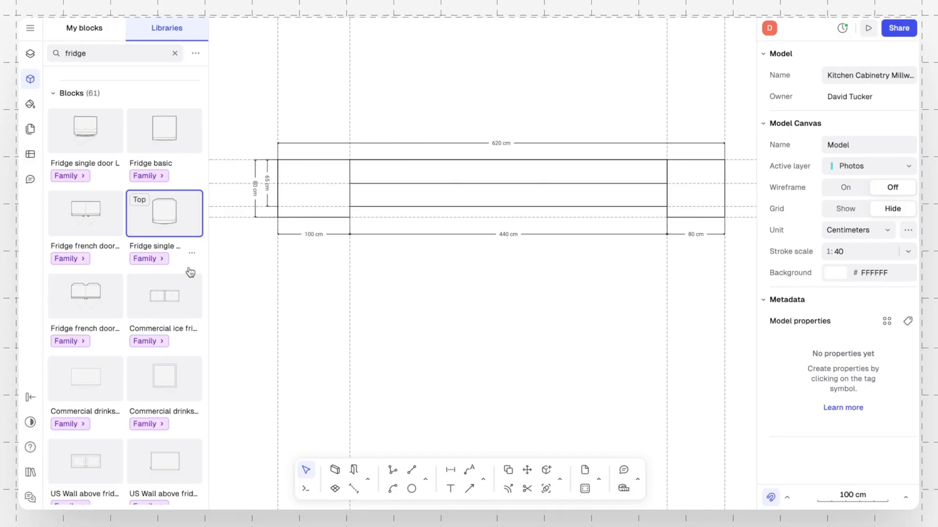
left_click(166, 260)
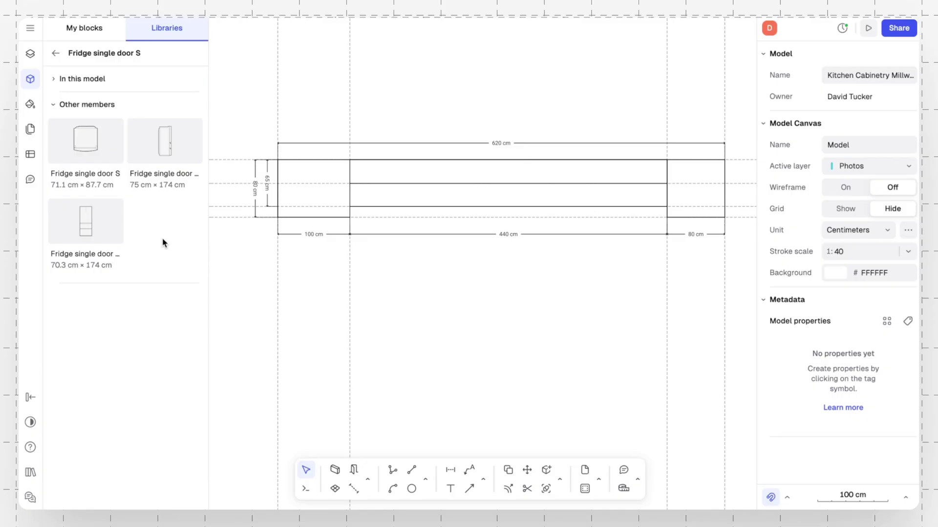
- Insert the Stjärstatus refrigerator top view from the model's own blocks and move it onto the 100 cm wide rectangle
left_click(100, 32)
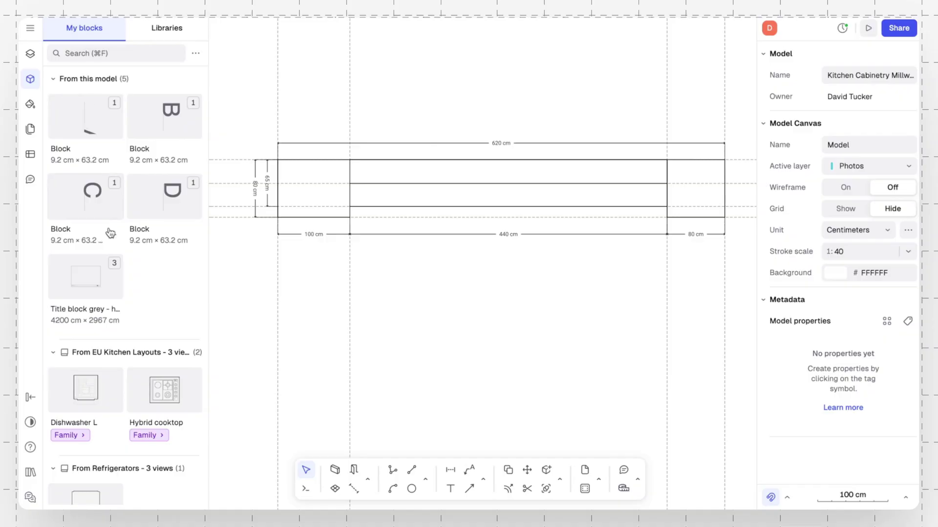
scroll(108, 230, "down", 6)
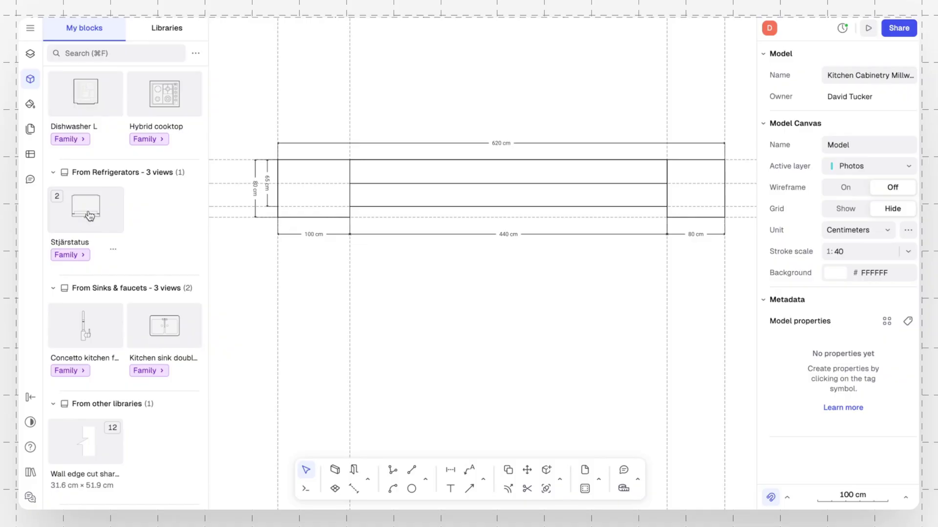
left_click_drag(90, 216, 310, 277)
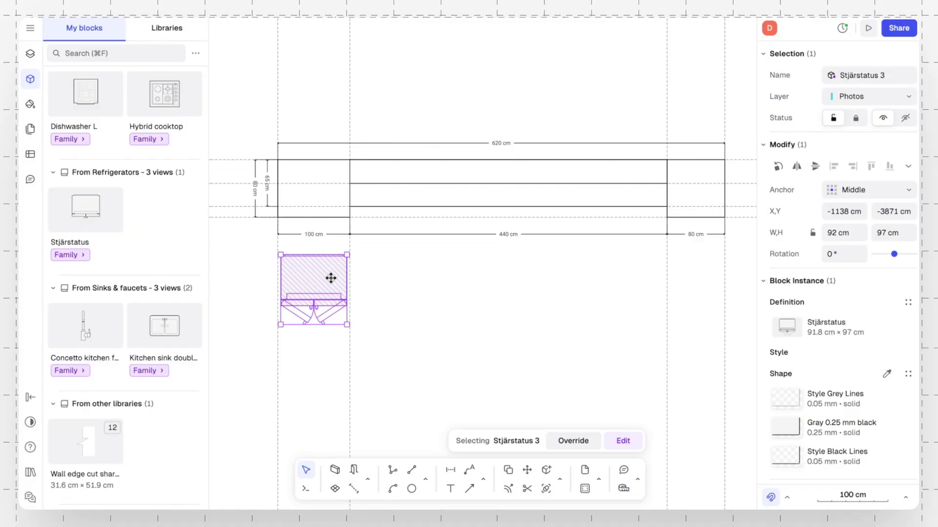
left_click(374, 280)
left_click(325, 272)
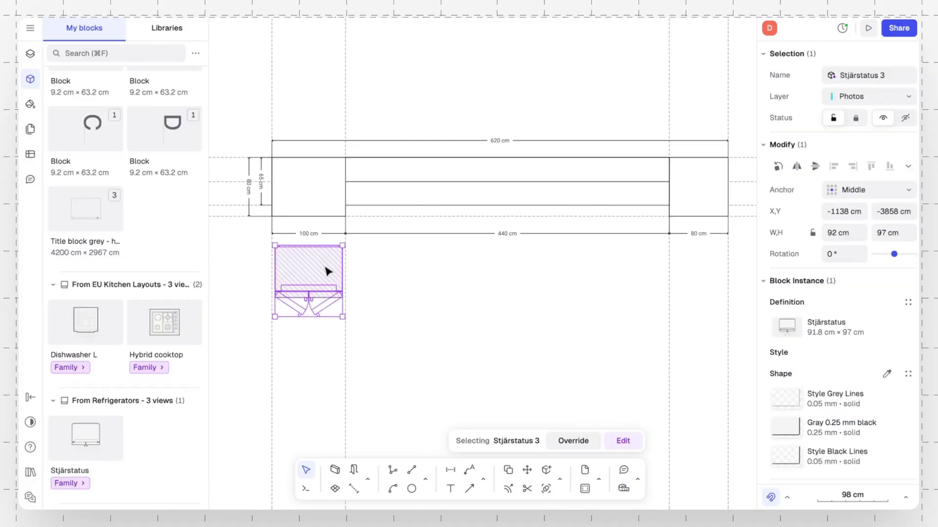
left_click_drag(325, 272, 326, 195)
- Send the Stjärstatus refrigerator block behind the 100 cm wide cabinet rectangle and clear the selection
right_click(326, 194)
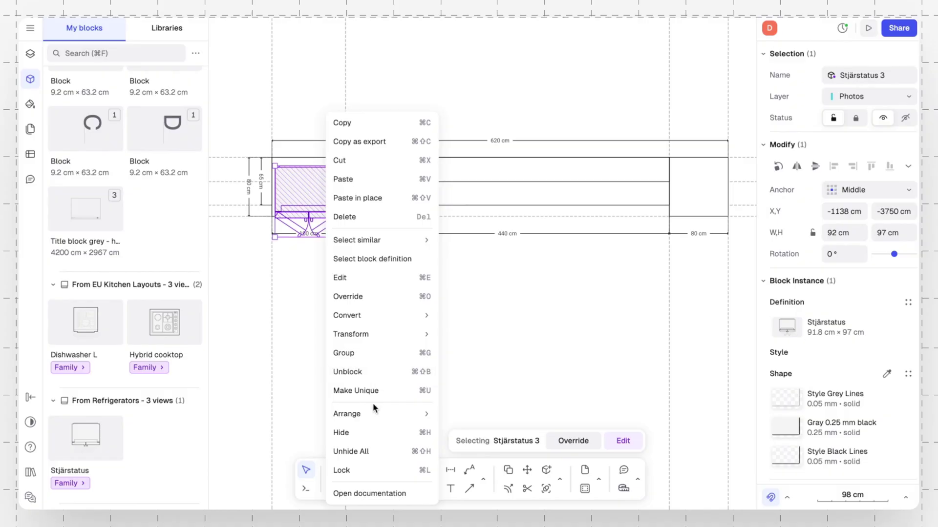
mouse_move(377, 415)
left_click(472, 472)
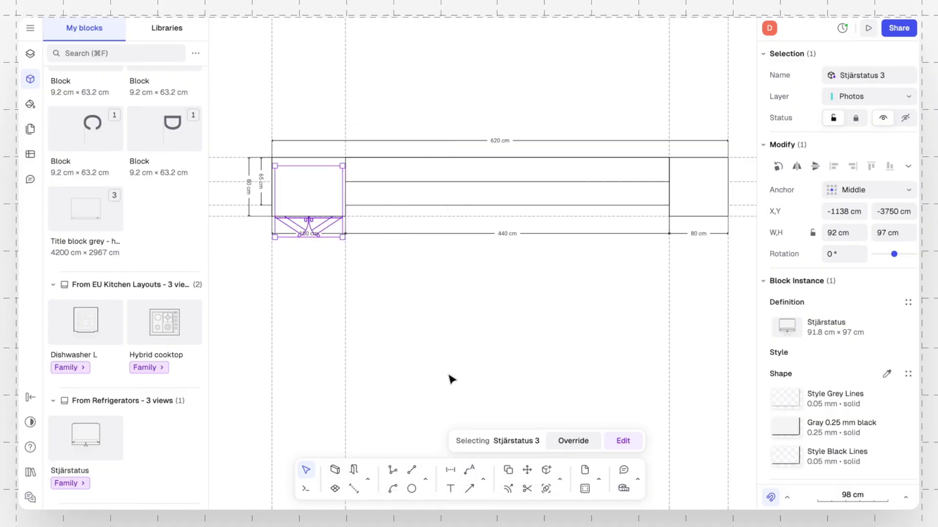
left_click(447, 313)
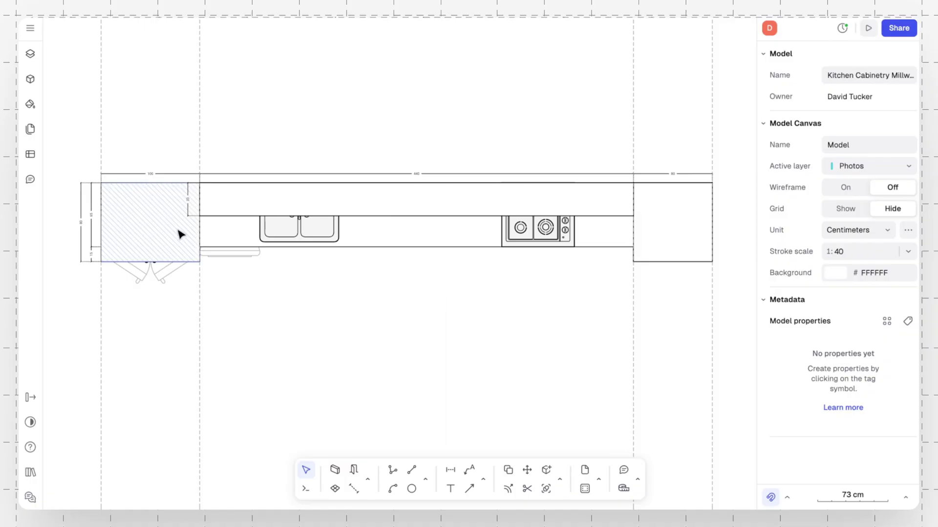
- Give the 80 × 80 cm end rectangle a solid fill of colour 806751 at 35% opacity
left_click(684, 247)
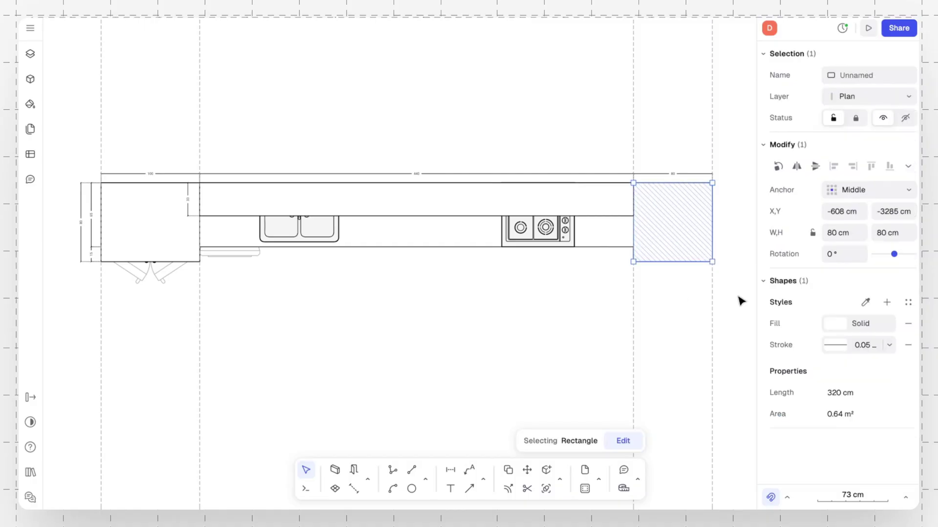
left_click(838, 325)
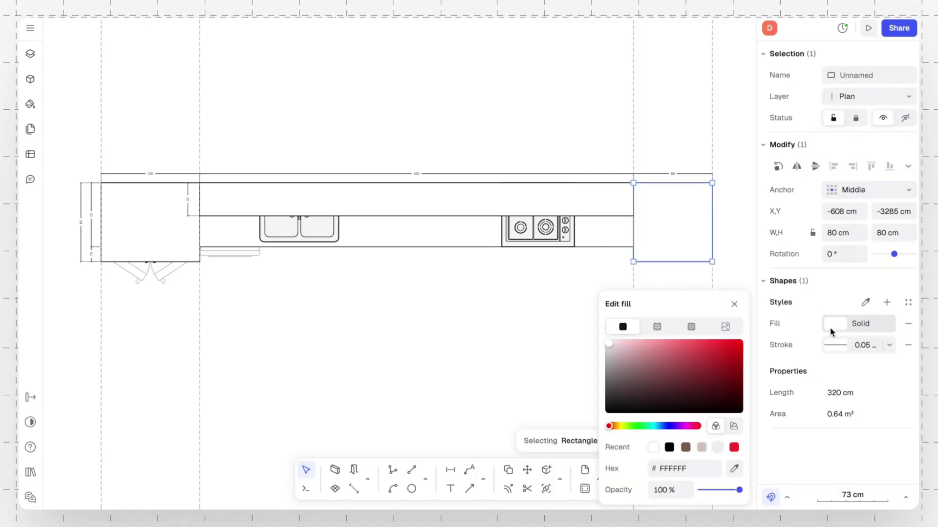
double_click(690, 468)
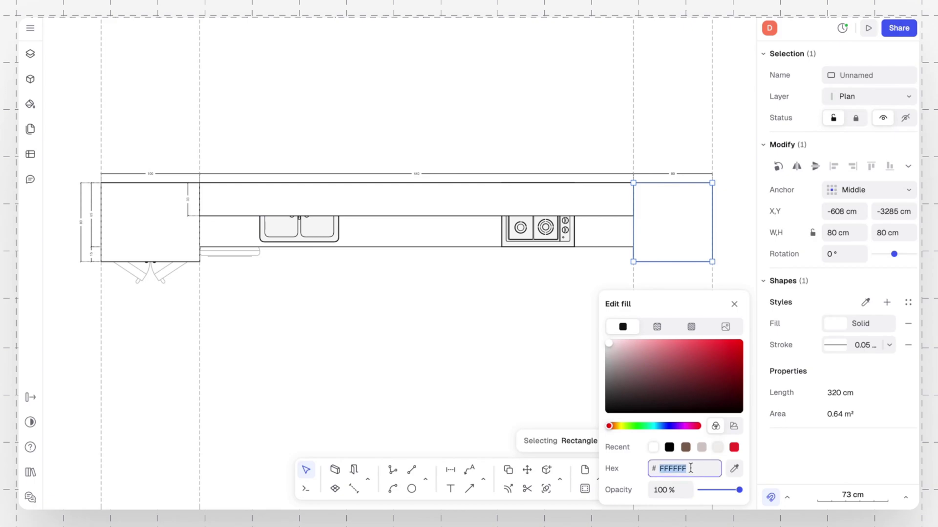
type("806751")
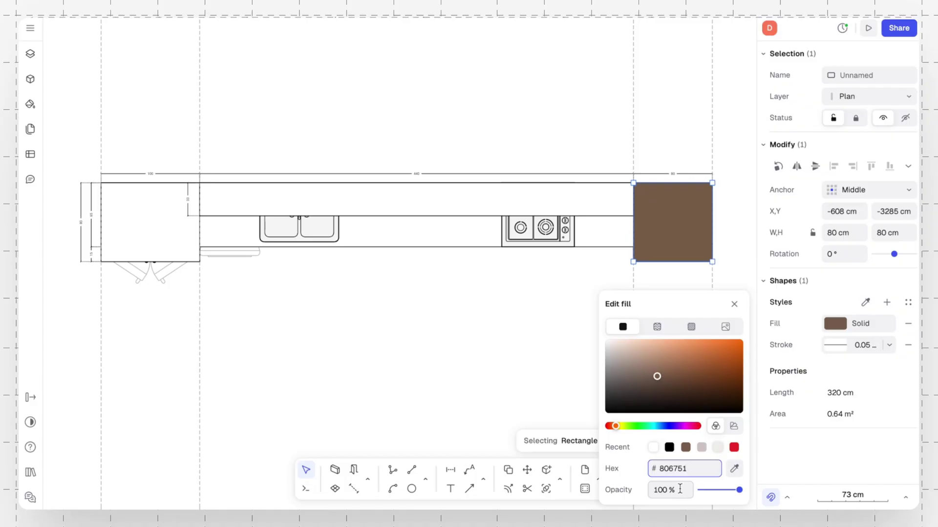
left_click(680, 489)
type("35")
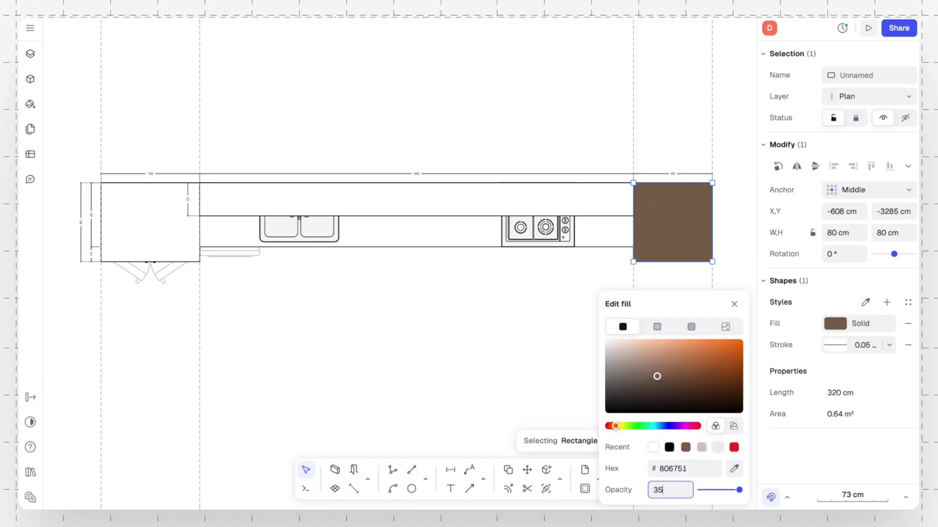
key("Return")
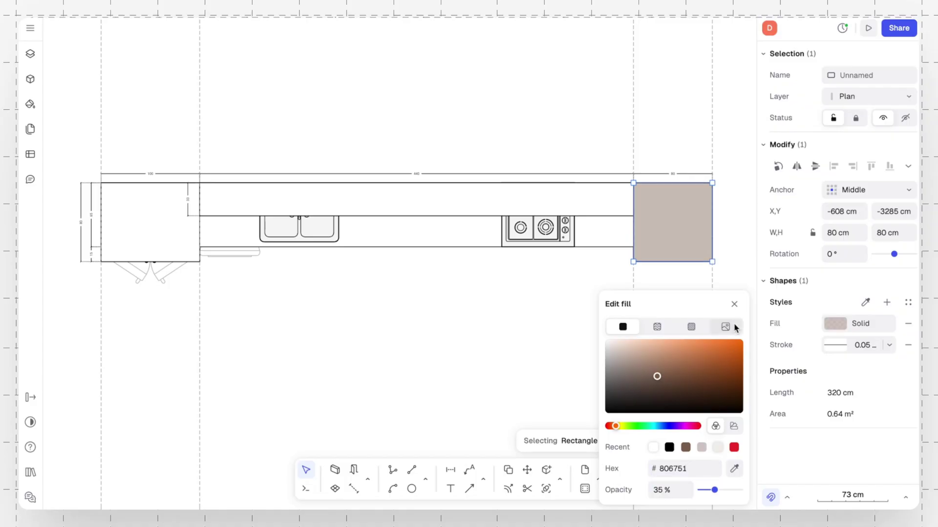
left_click(734, 305)
left_click(600, 317)
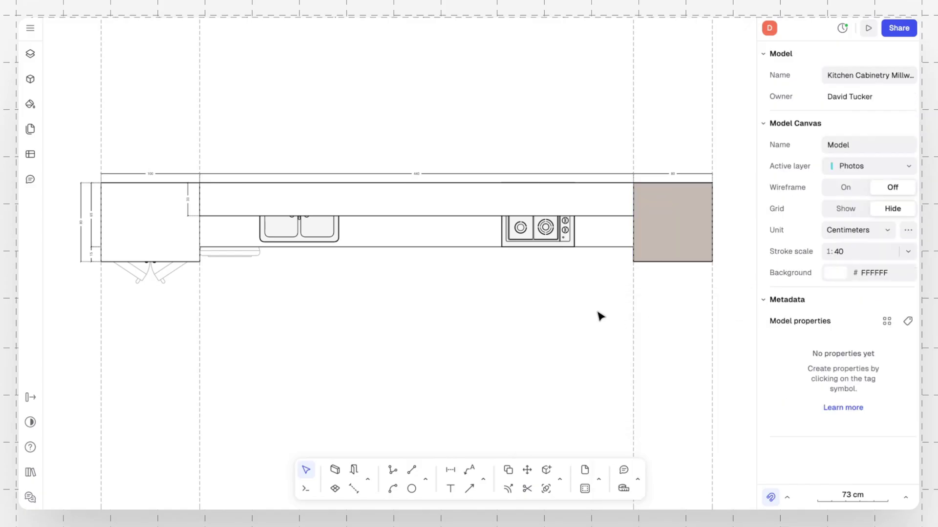
- Create a reusable style named Cabinet from the 80 × 80 cm rectangle's fill and stroke
left_click(685, 242)
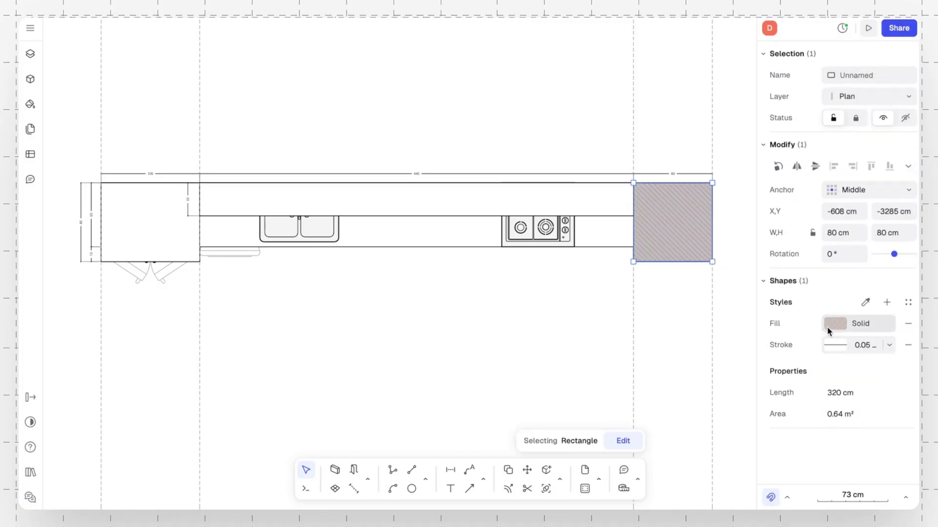
left_click(888, 303)
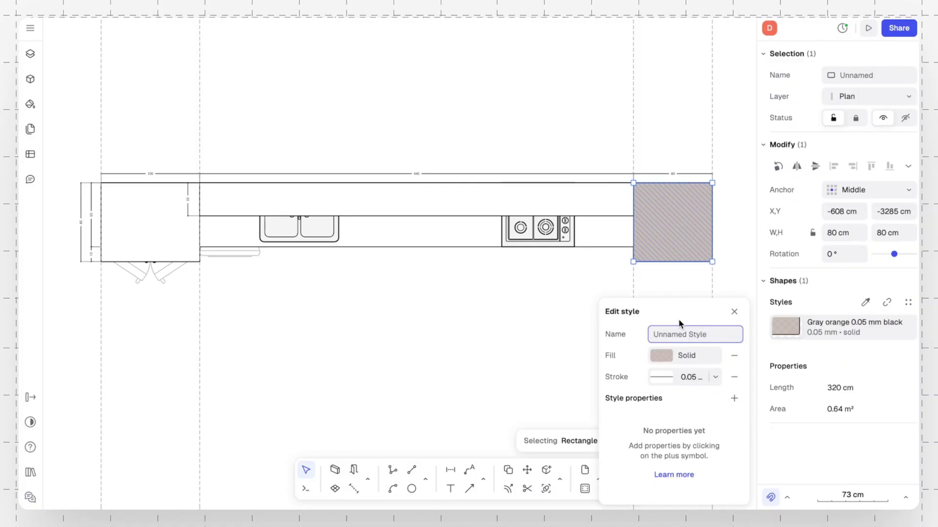
type("Cabinet")
key("Return")
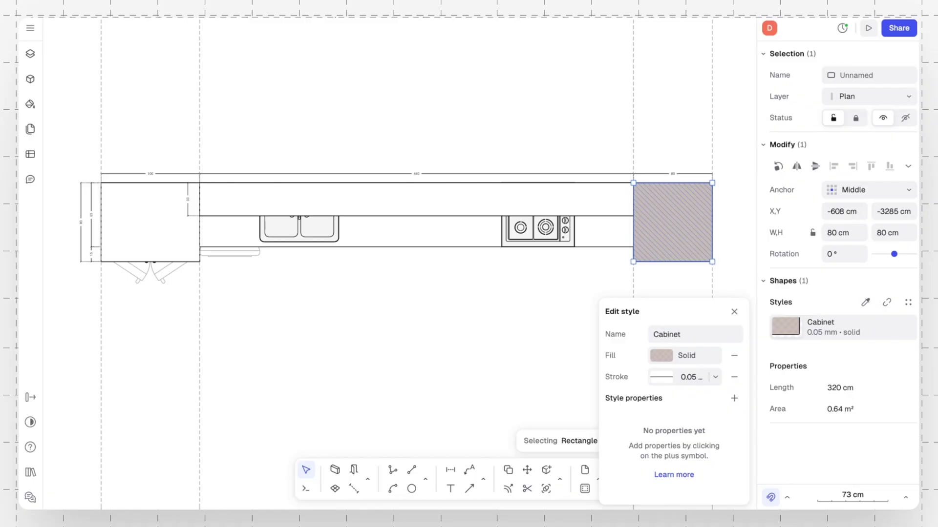
left_click(735, 312)
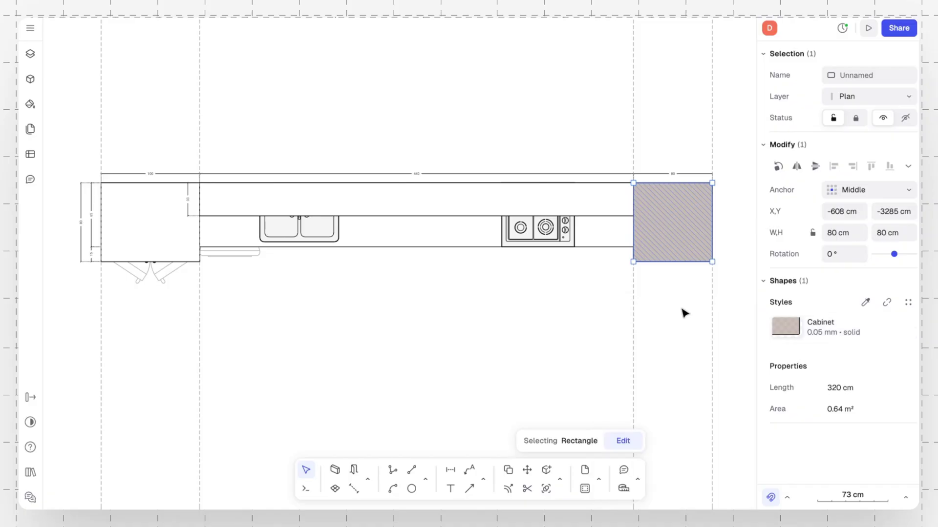
left_click(603, 317)
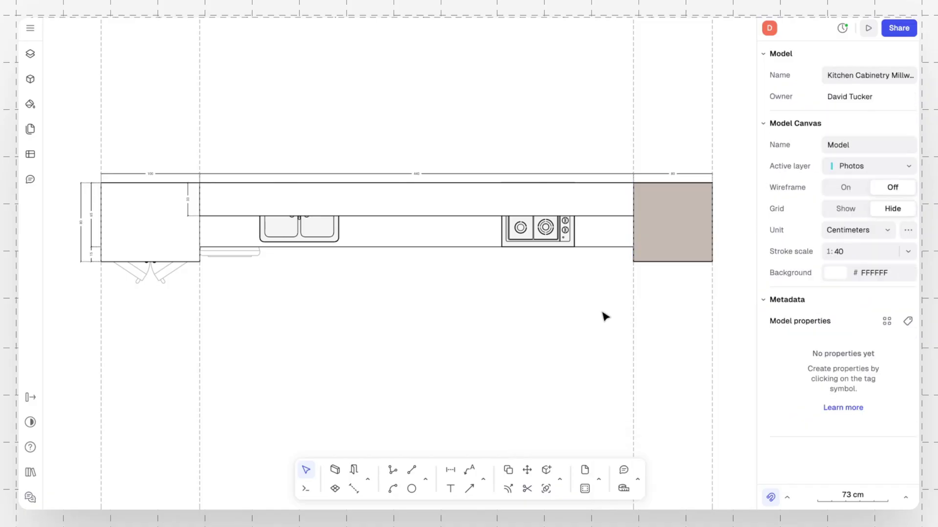
- Apply the Cabinet style to both the 440 × 33 cm rectangle and the 100 cm wide end rectangle
left_click(597, 206)
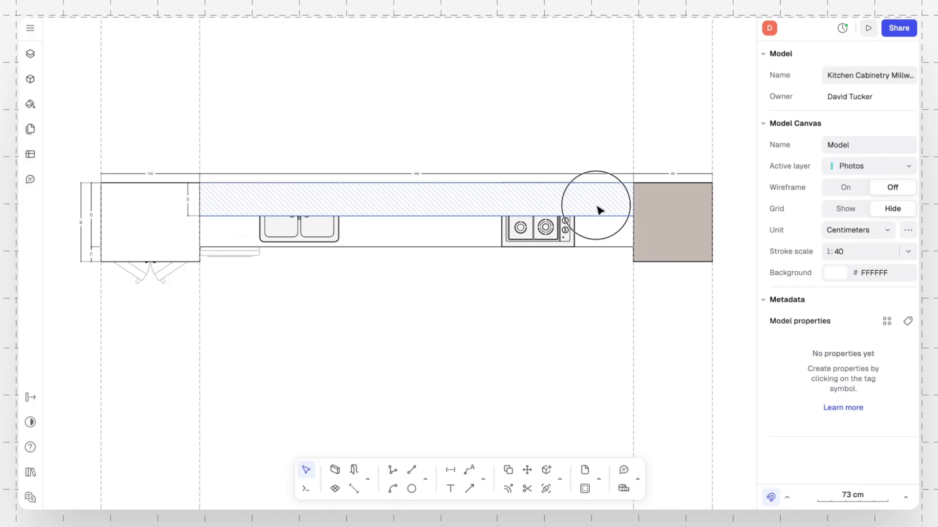
left_click(179, 243, "shift")
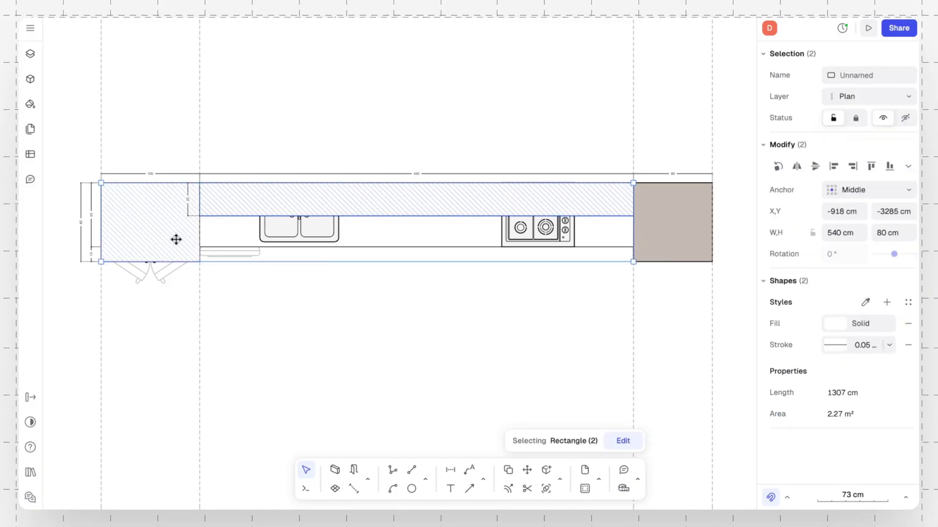
left_click(909, 303)
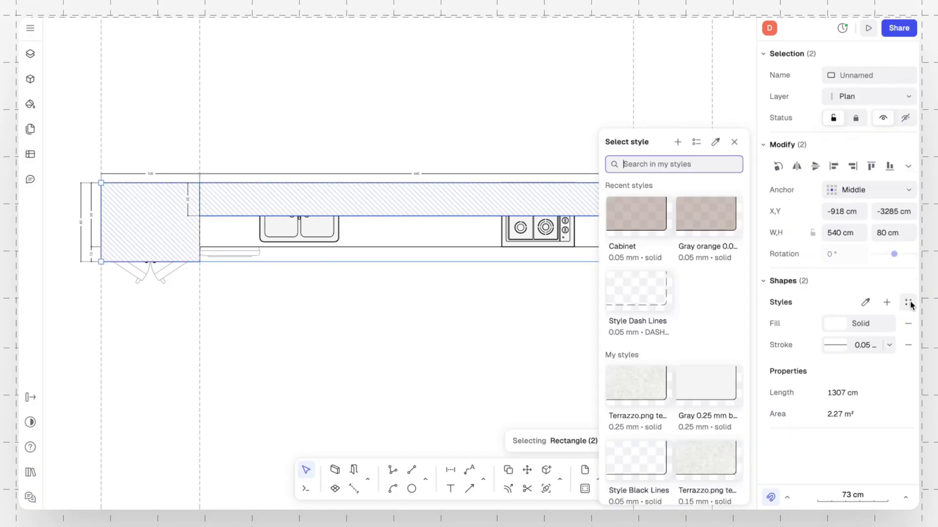
left_click(625, 218)
left_click(561, 341)
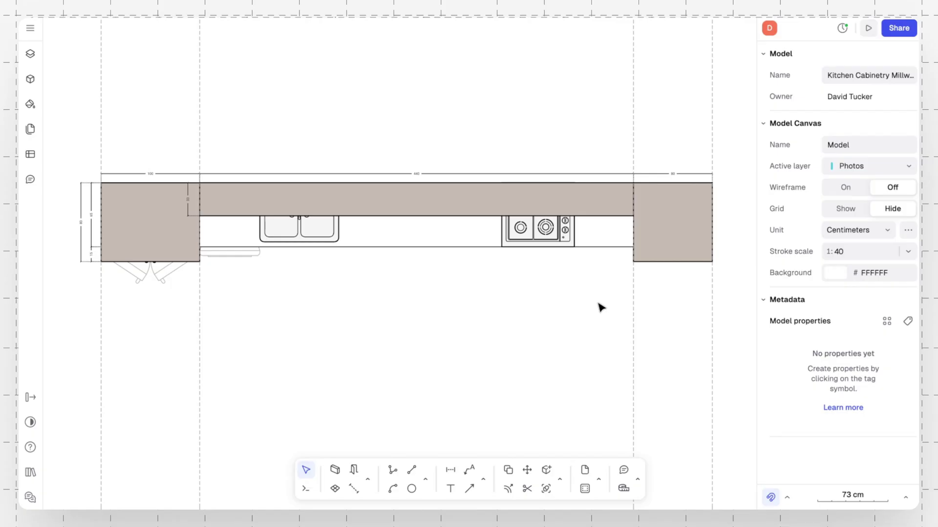
- Fill the 440 × 65 cm countertop rectangle with the Terrazzo texture and clear the selection
left_click(614, 242)
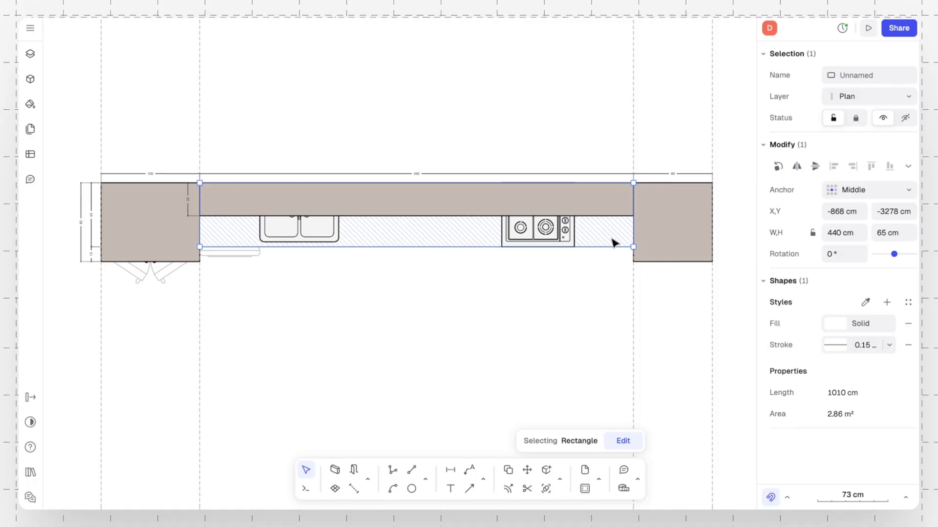
left_click(837, 326)
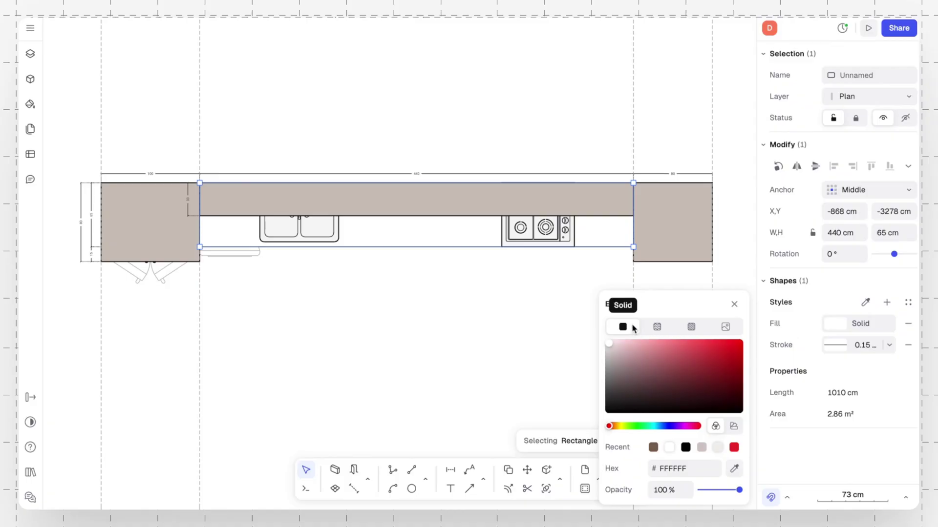
left_click(659, 329)
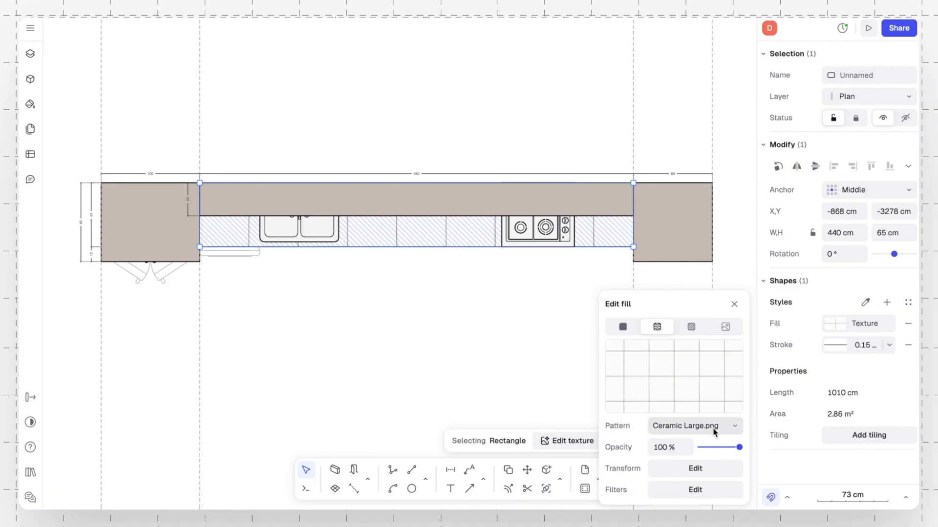
mouse_move(664, 395)
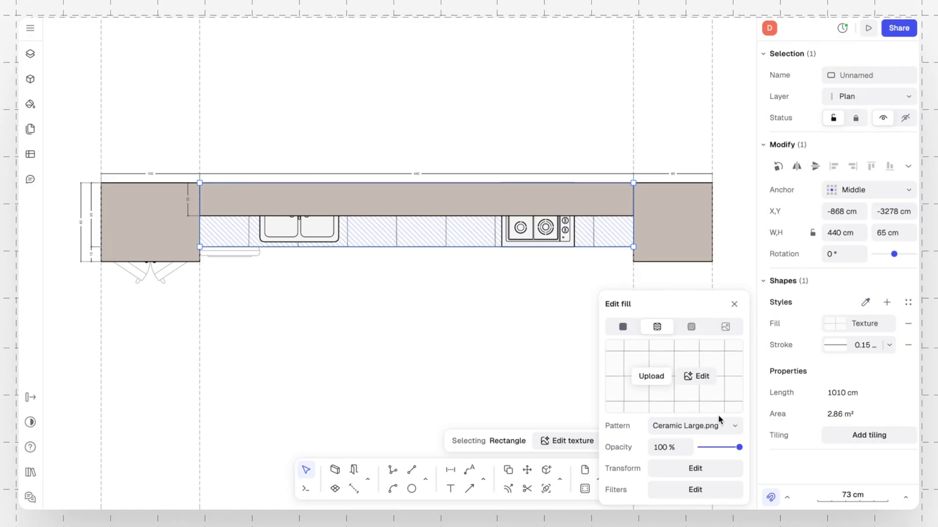
left_click(735, 427)
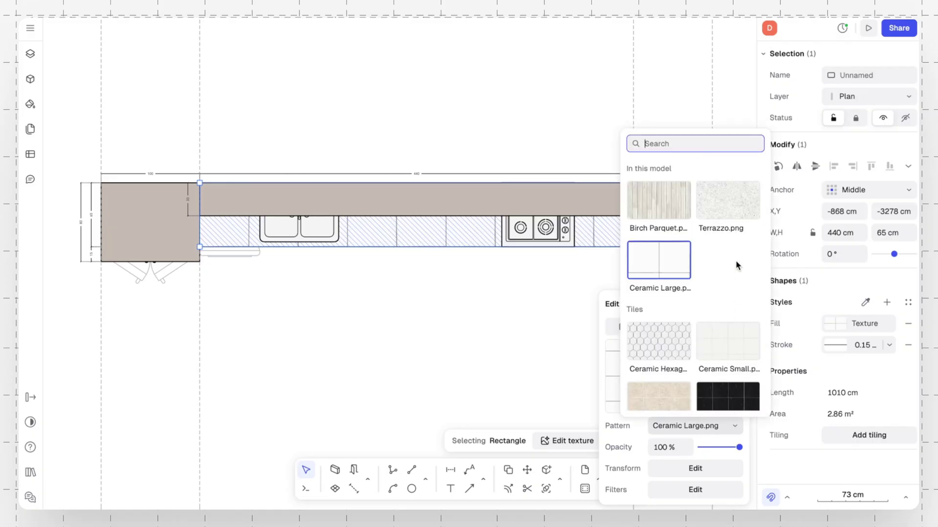
left_click(732, 211)
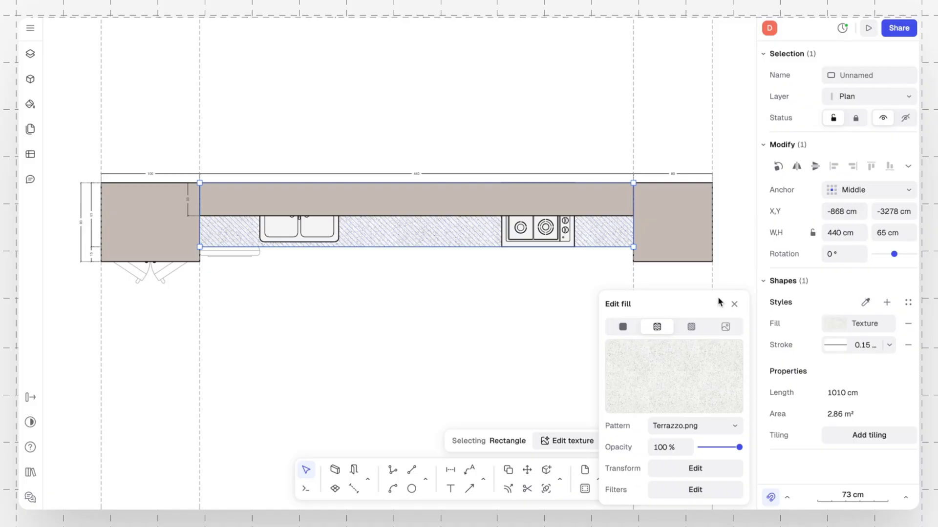
left_click(734, 304)
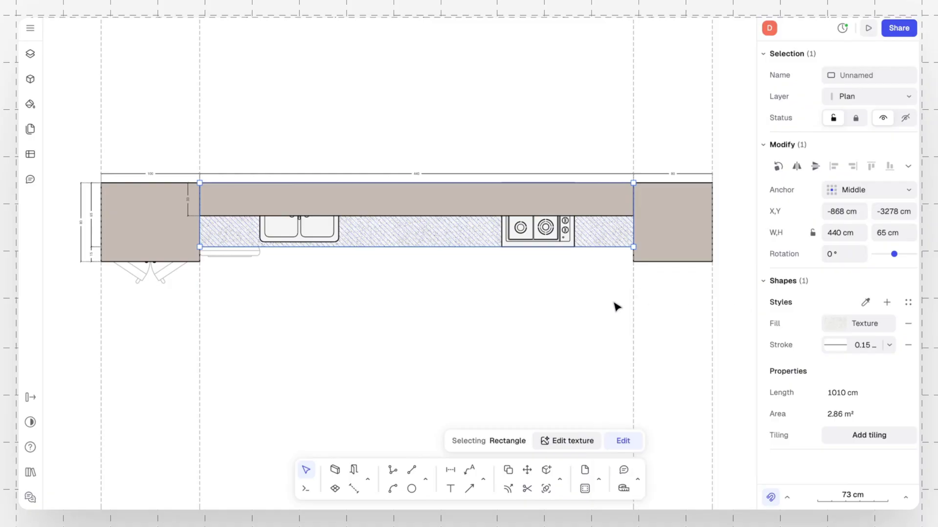
left_click(616, 307)
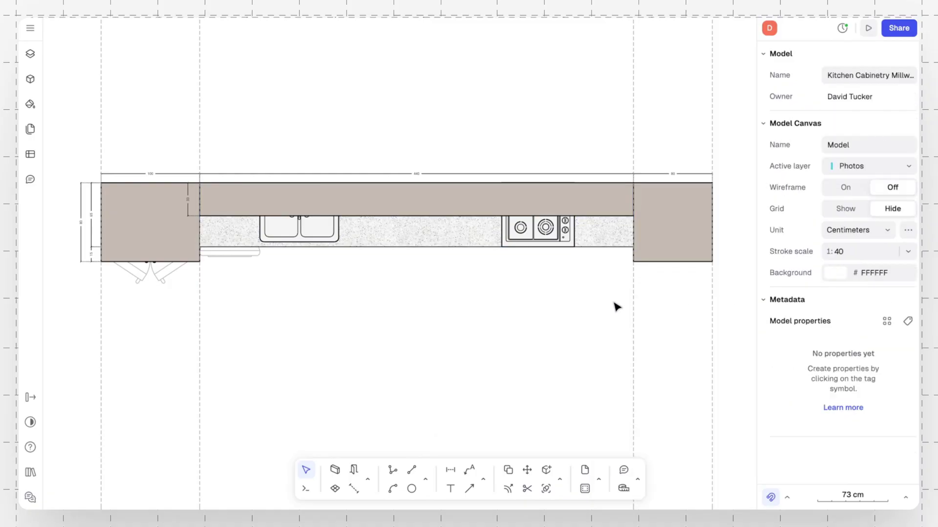
- Create a reusable style named Countertop from the 440 × 65 cm rectangle's Terrazzo fill and stroke, and deselect it
left_click(618, 244)
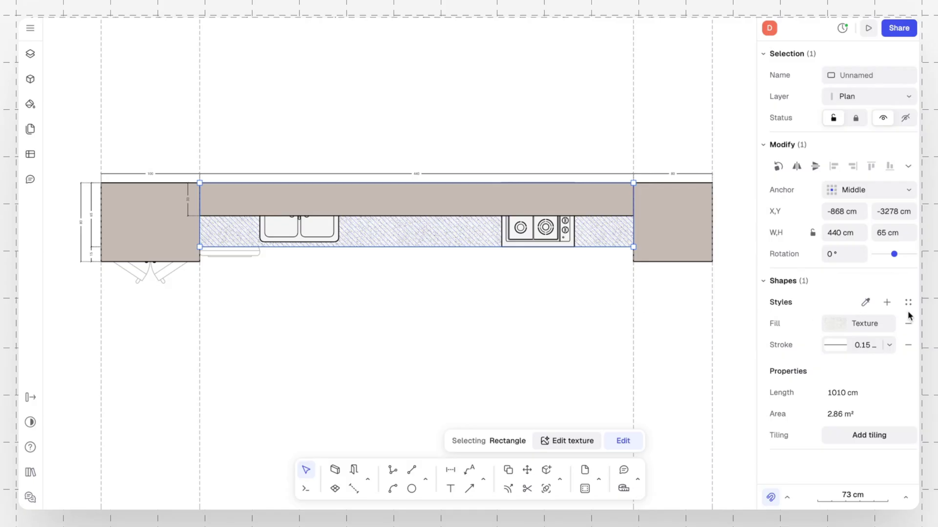
left_click(887, 302)
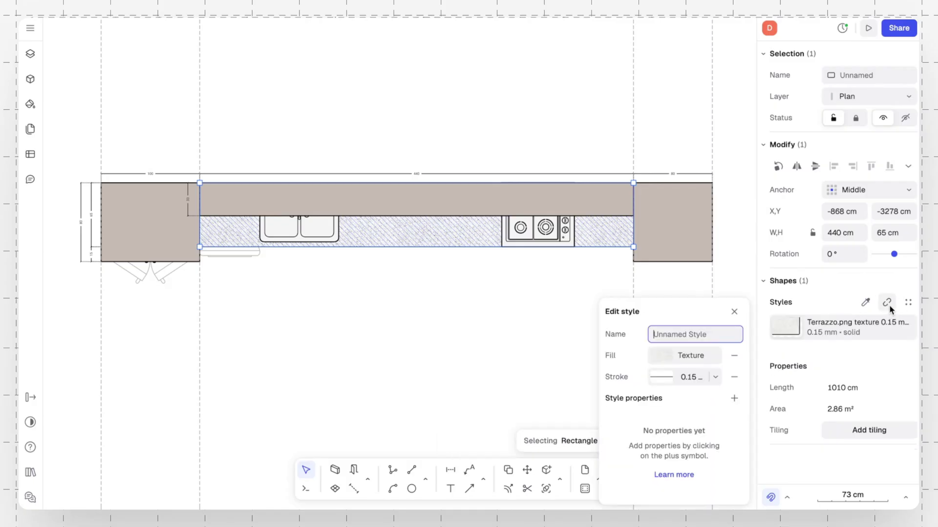
type("Countertop")
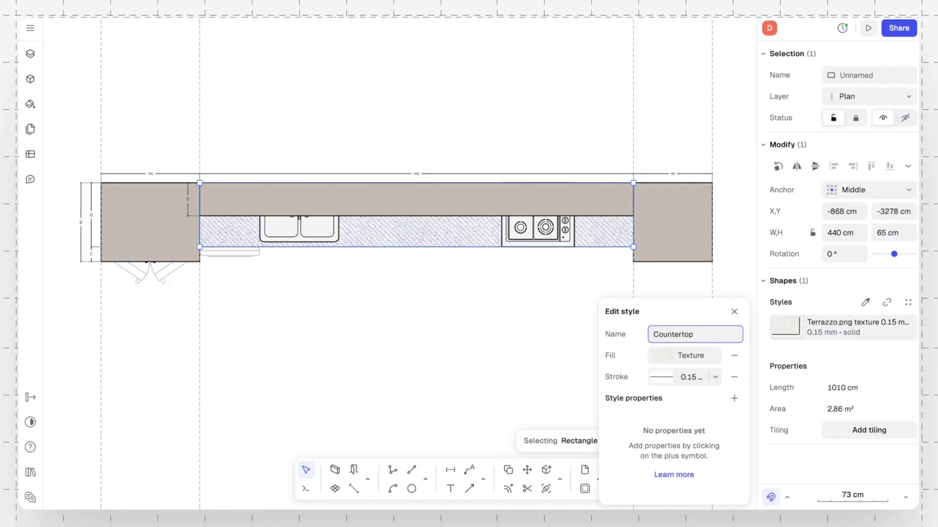
key("Return")
left_click(734, 311)
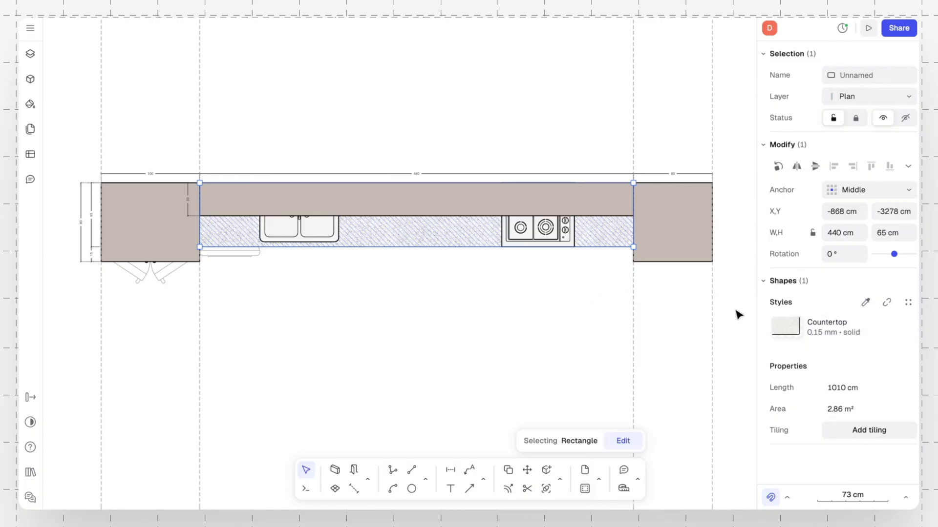
left_click(736, 311)
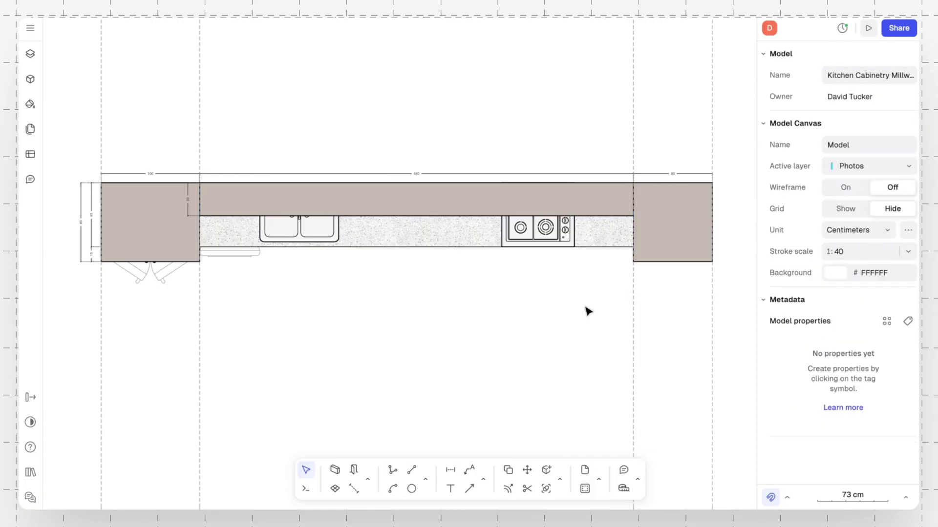
- Change the Cabinet style's solid fill to orange D97219, starting from the 80 × 80 cm end rectangle
left_click(686, 252)
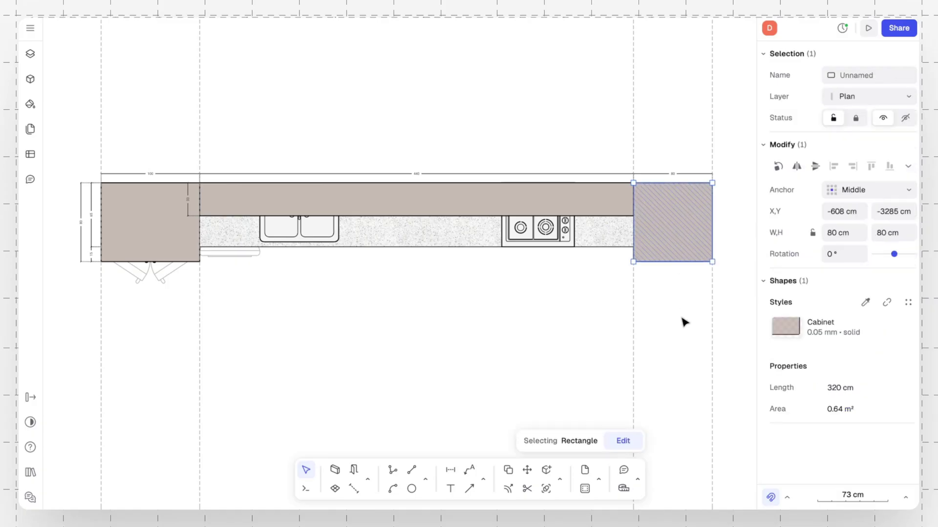
mouse_move(823, 330)
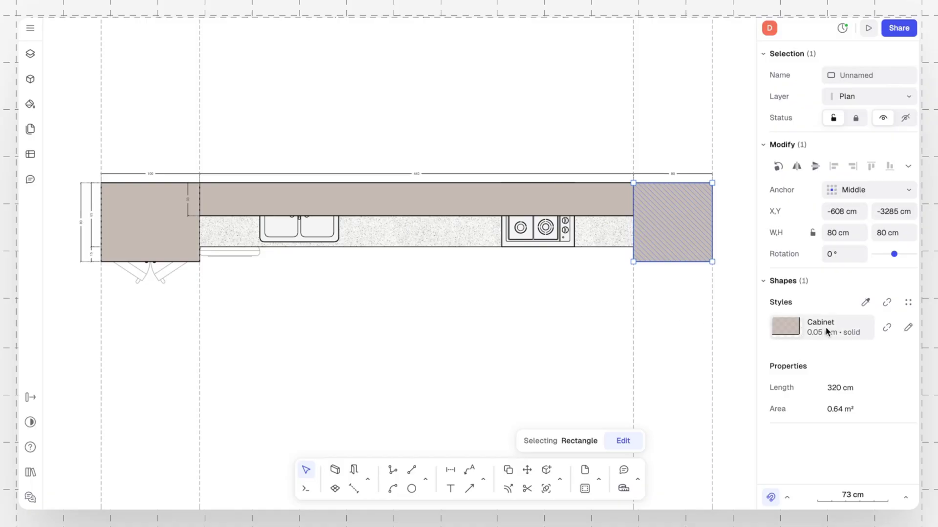
left_click(909, 330)
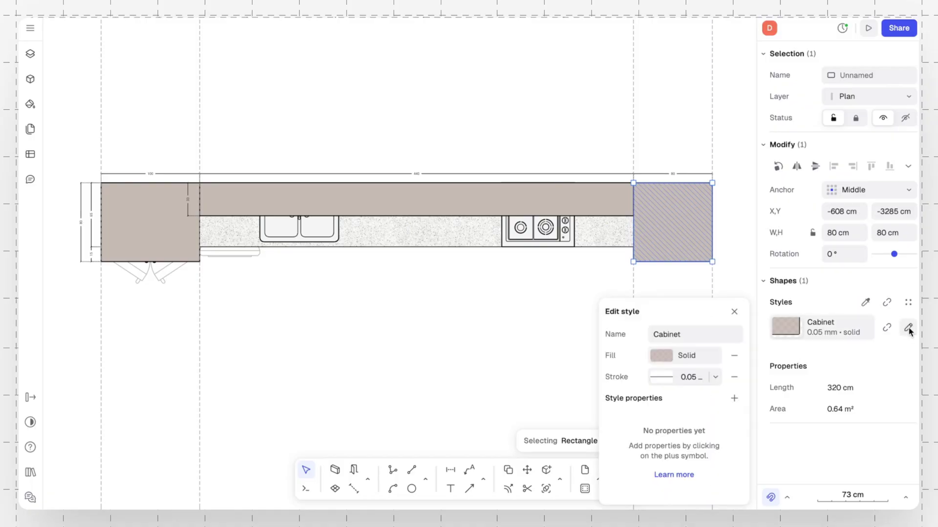
left_click(662, 356)
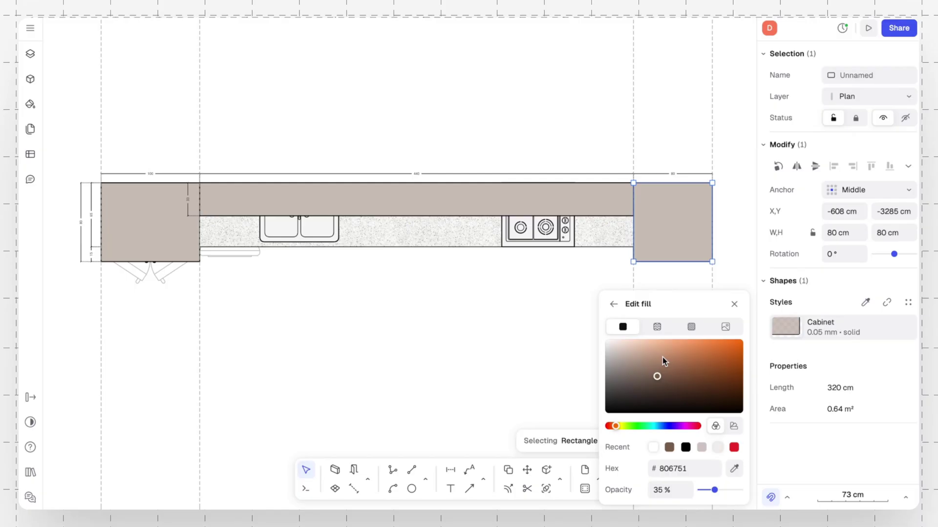
left_click(725, 353)
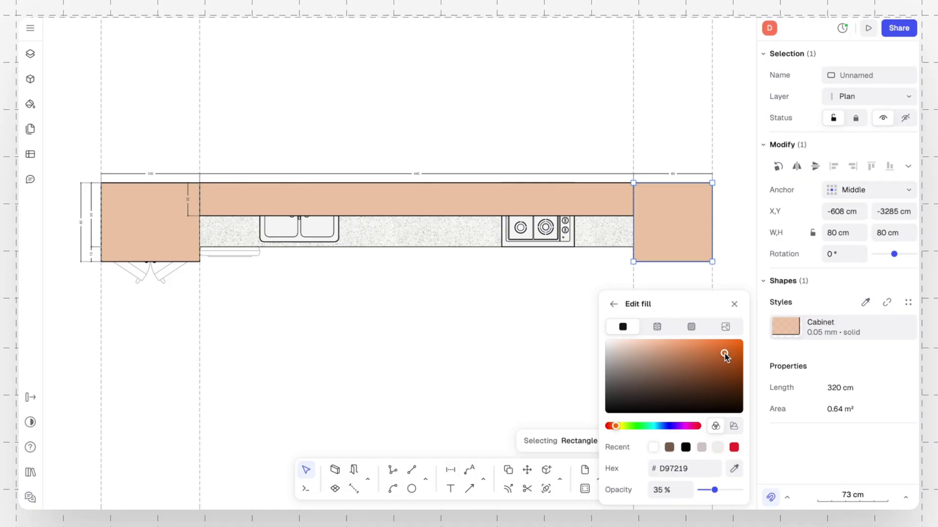
left_click(734, 304)
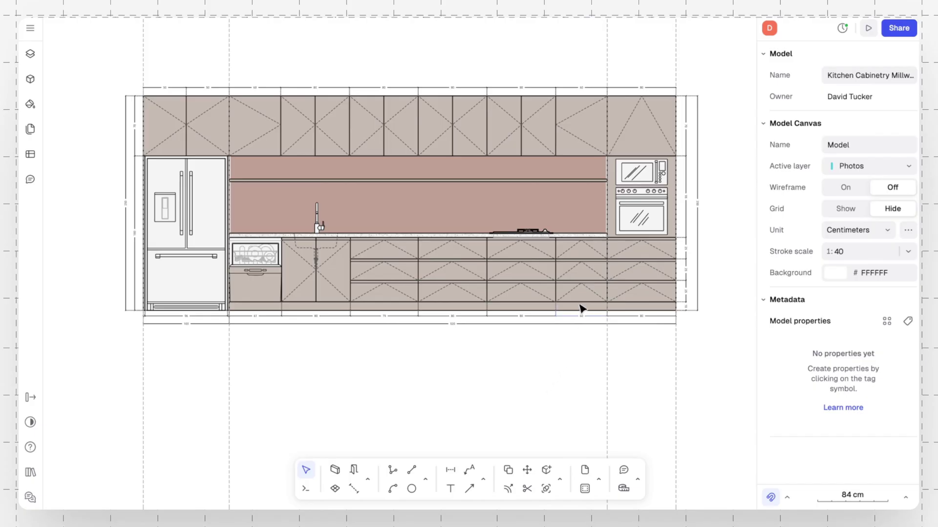
- Replace the solid fill of the Tiles style on the elevation's backsplash with the Square 600x300 hatch pattern
left_click(584, 216)
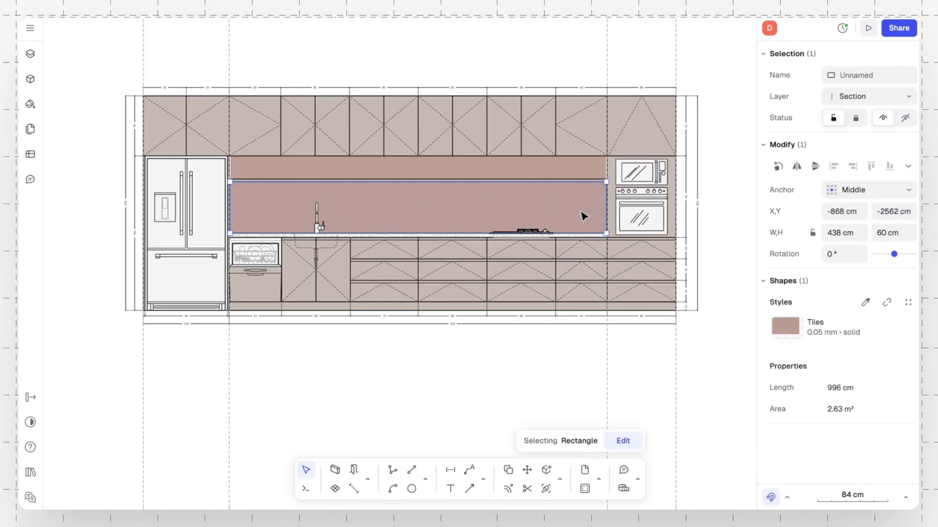
left_click(587, 173)
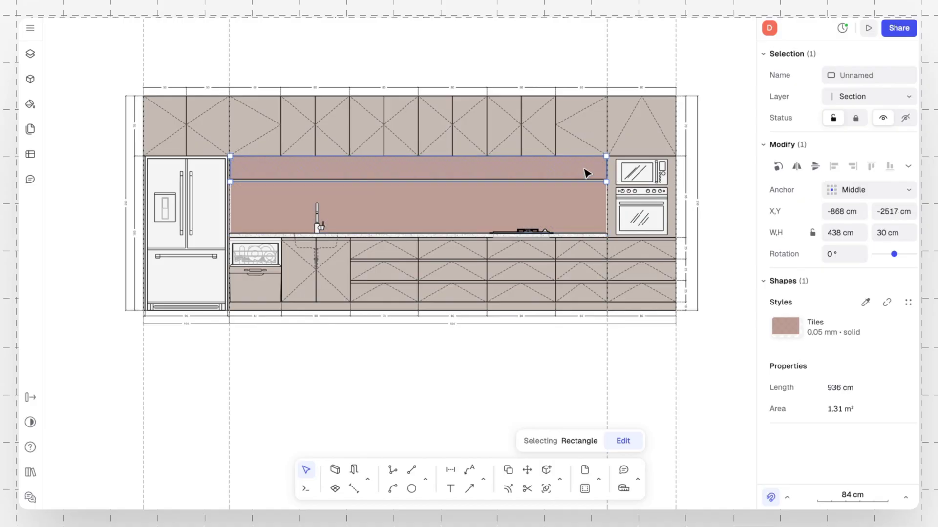
mouse_move(795, 330)
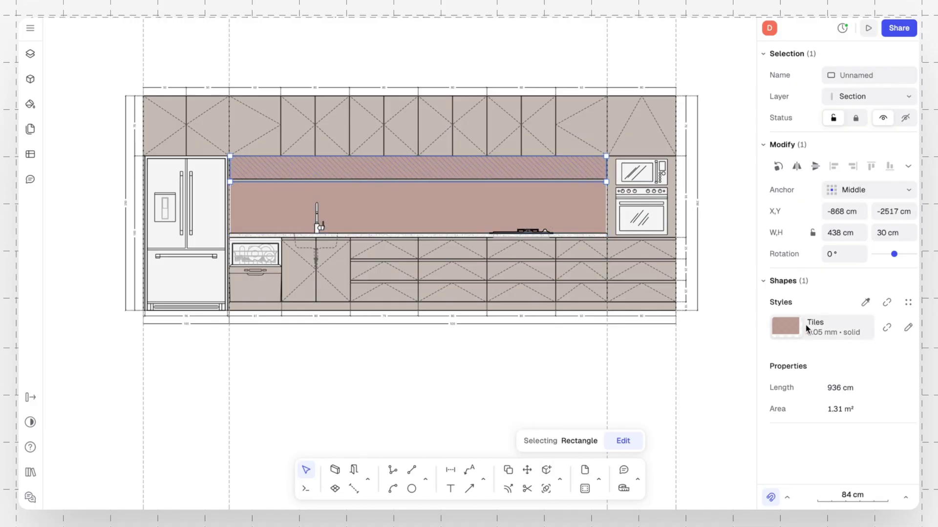
left_click(592, 212)
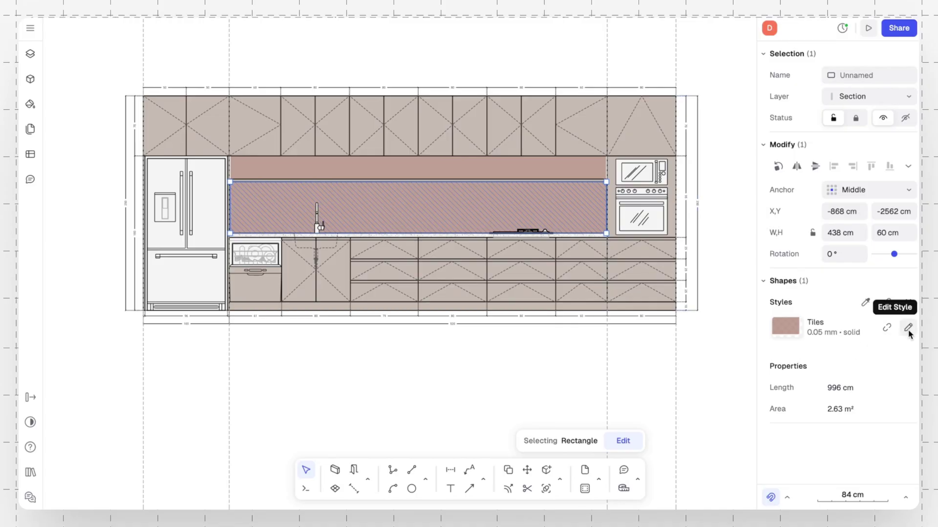
left_click(908, 333)
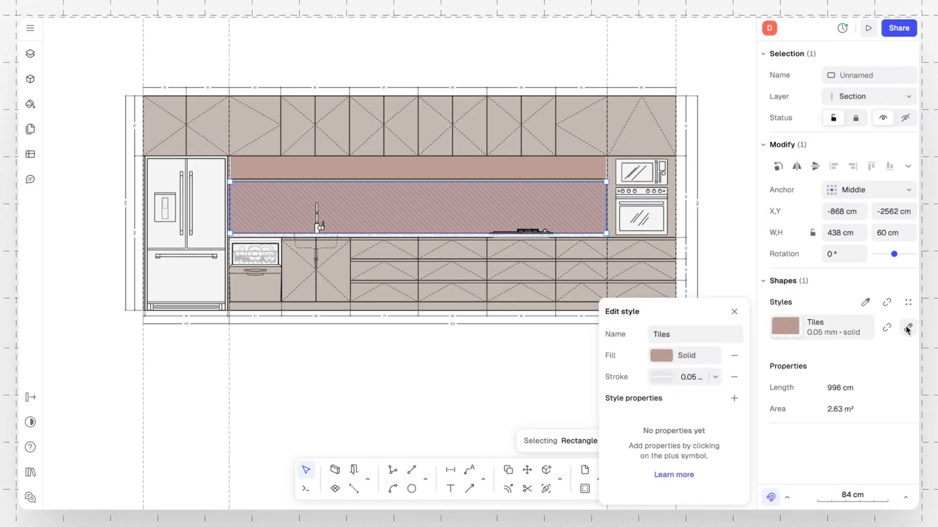
left_click(735, 356)
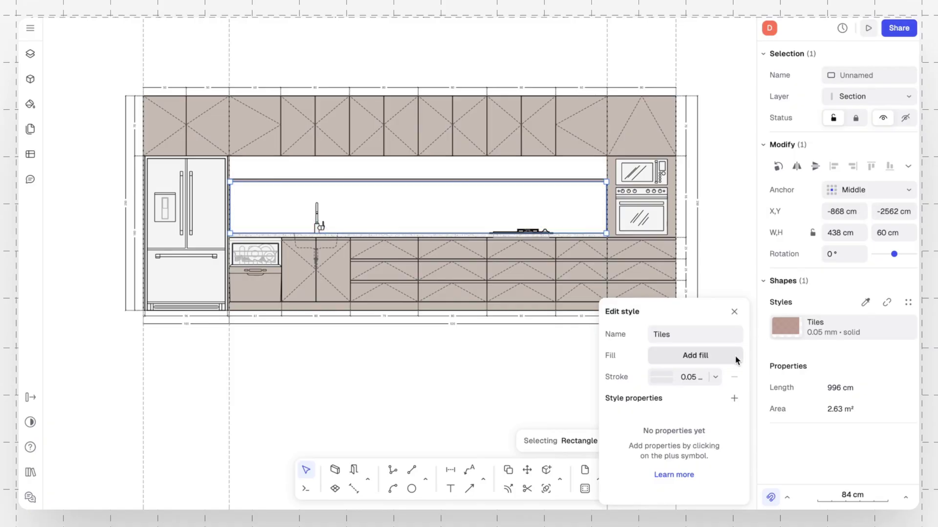
left_click(703, 358)
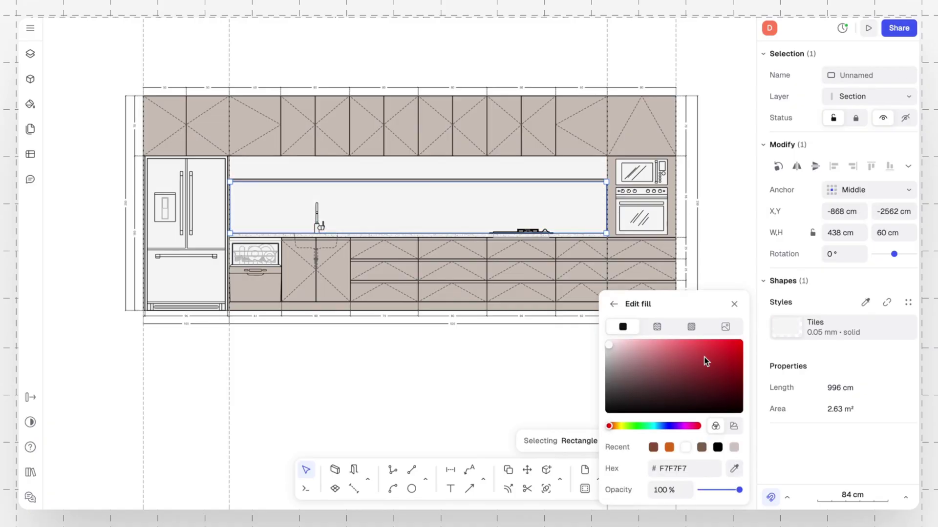
left_click(692, 327)
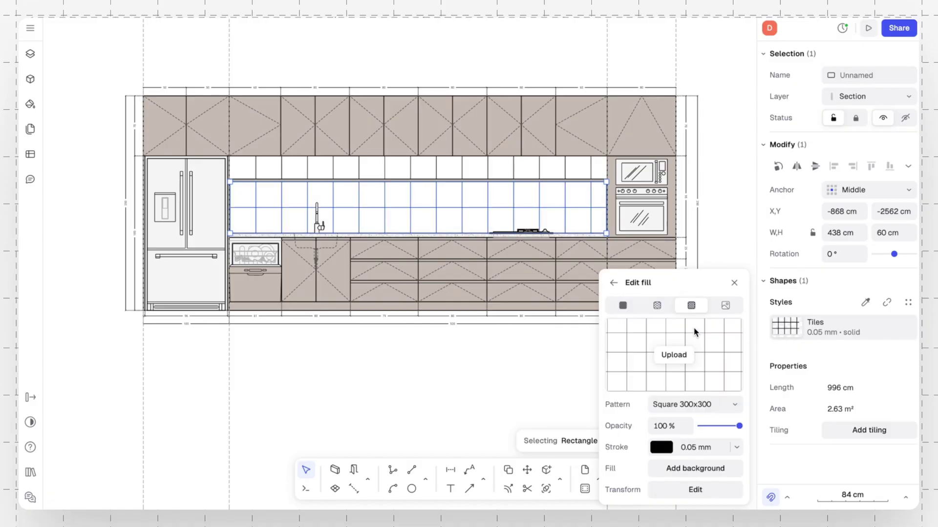
left_click(700, 404)
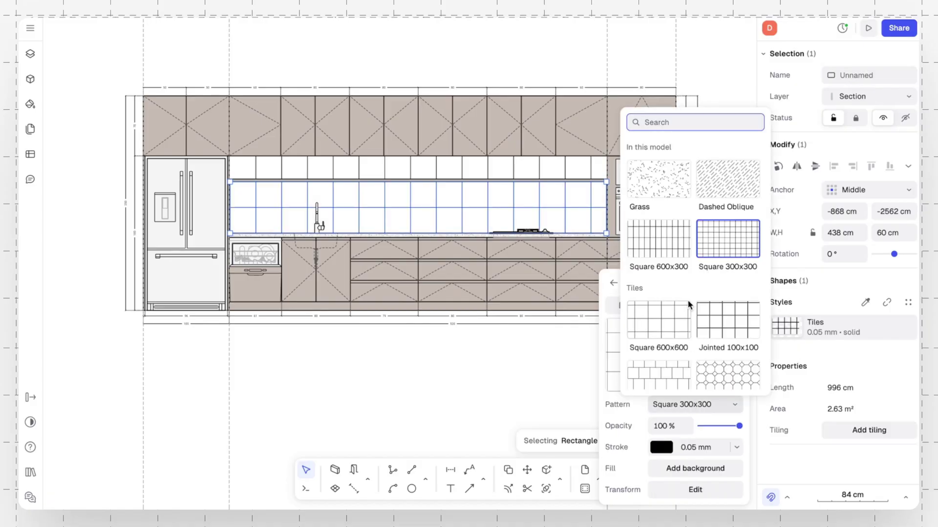
left_click(661, 246)
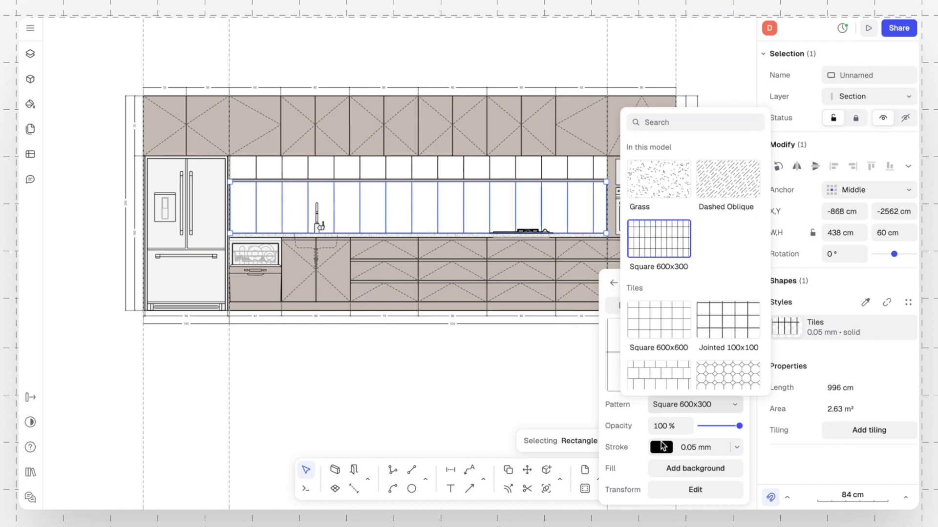
left_click(635, 465)
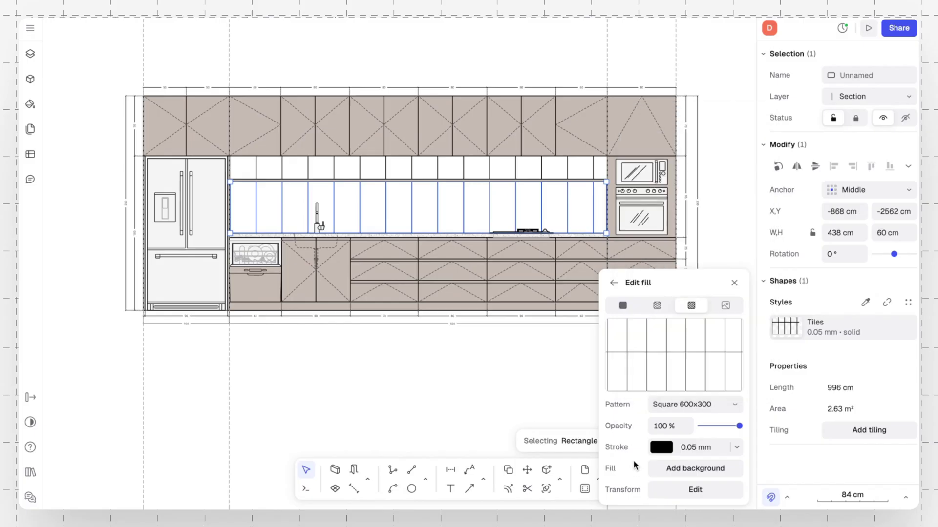
- Scale the Tiles style's Square 600x300 pattern to 0.25 and close the transform settings
left_click(679, 495)
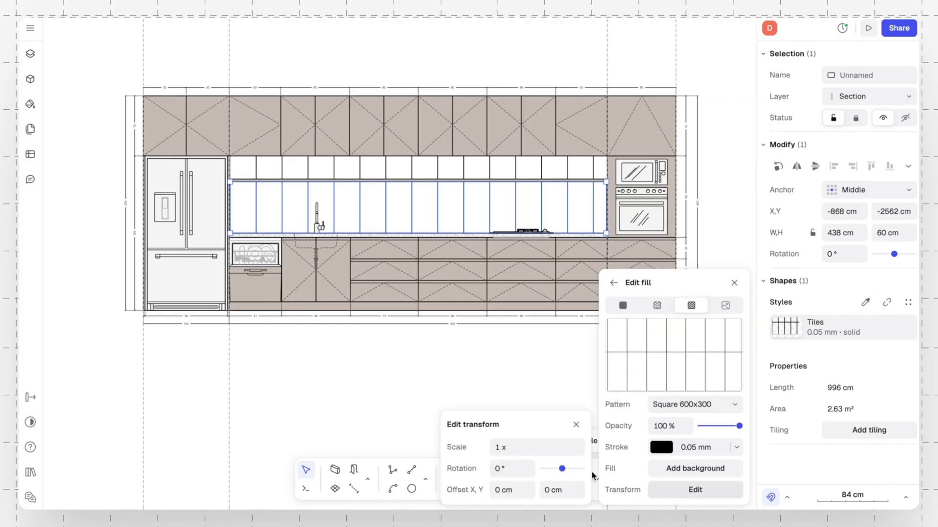
left_click(535, 448)
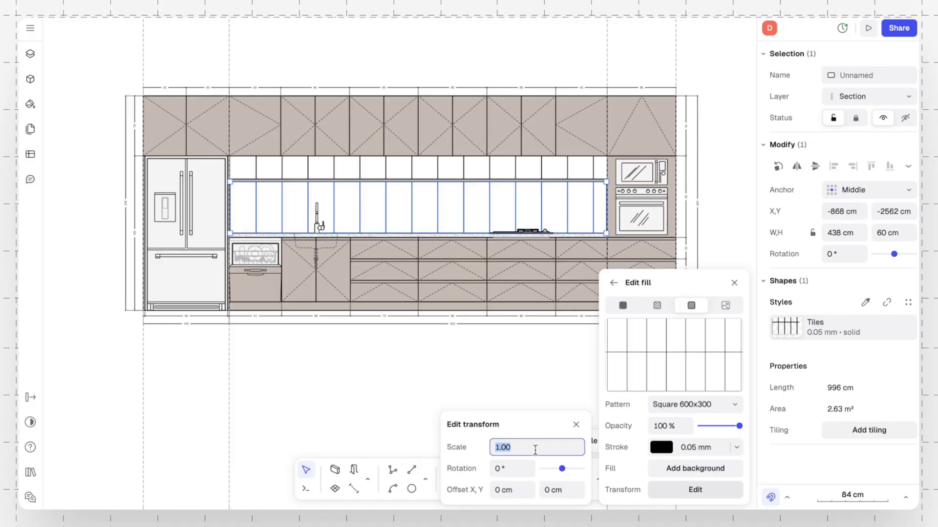
type("0.25")
key("Return")
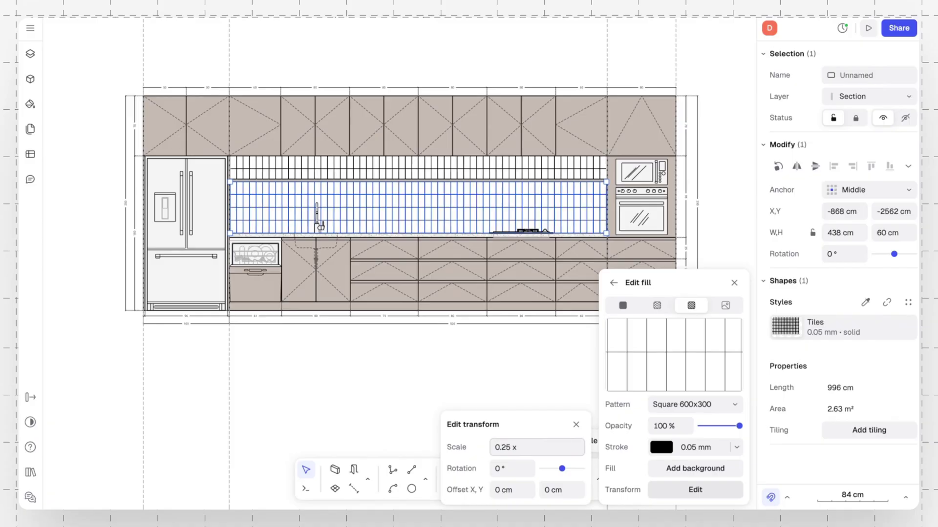
left_click(576, 424)
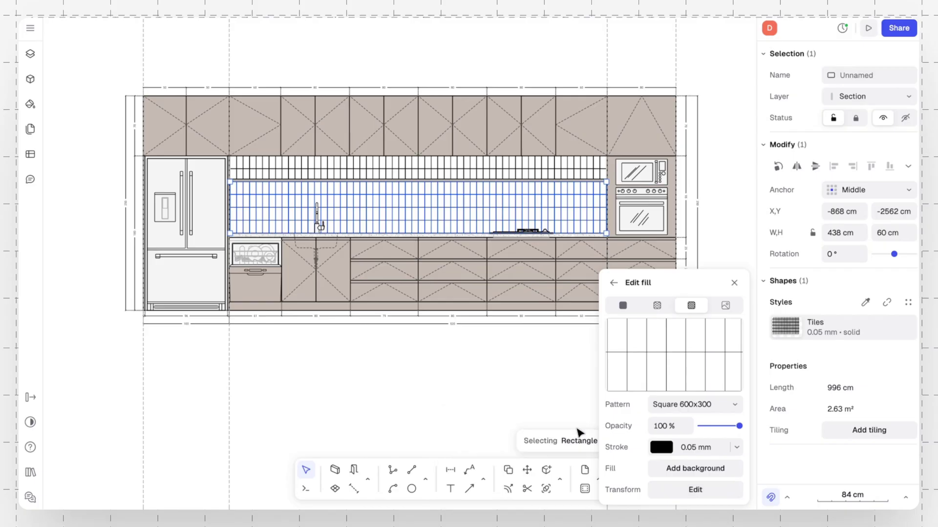
- Add a C7AB9D background colour behind the Tiles style's hatch pattern, close the fill settings and deselect the backsplash
left_click(669, 470)
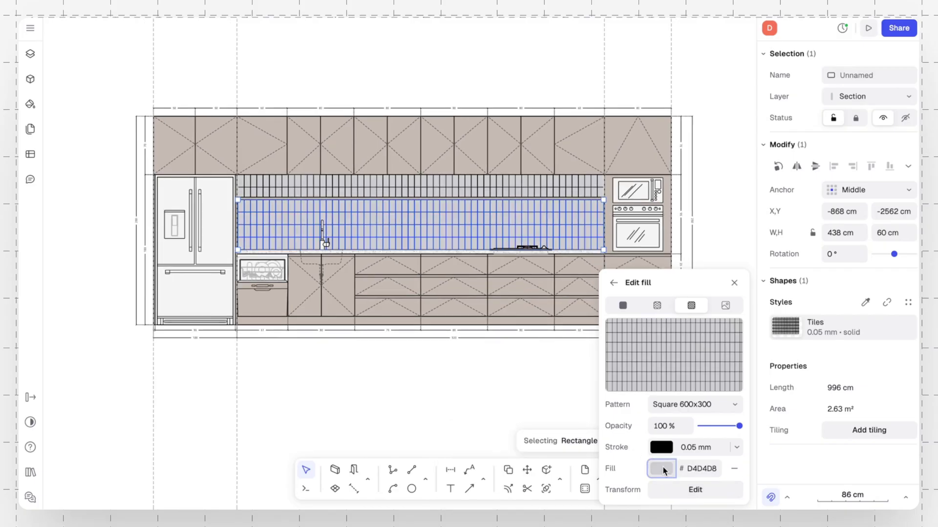
left_click(663, 469)
left_click(674, 491)
type("C7A39D")
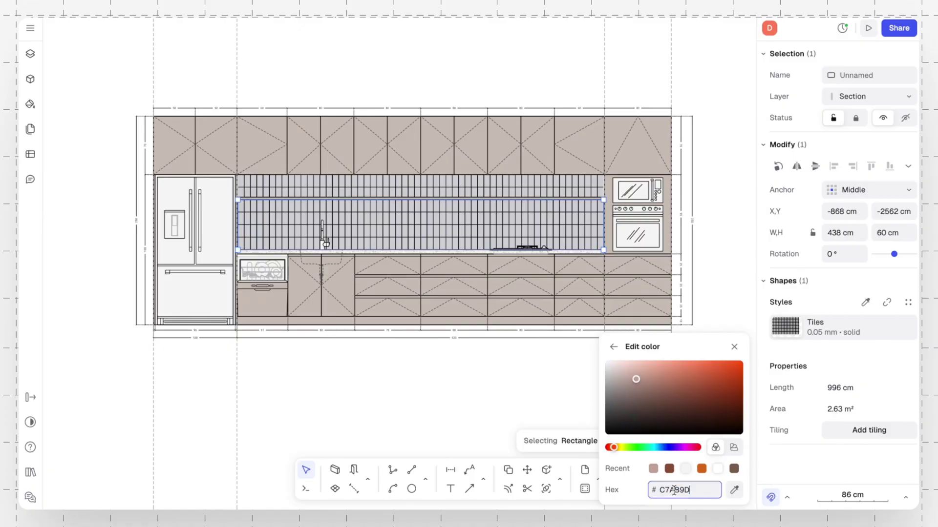
key("Return")
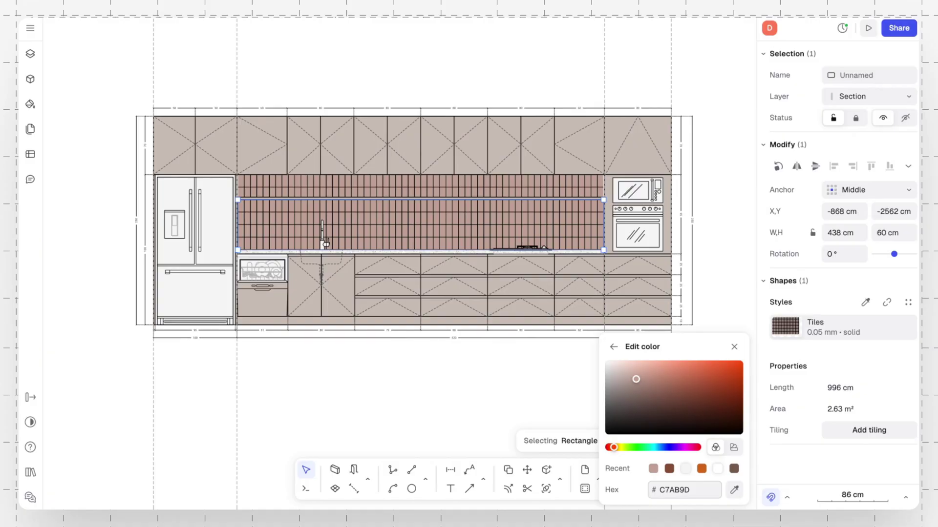
left_click(613, 347)
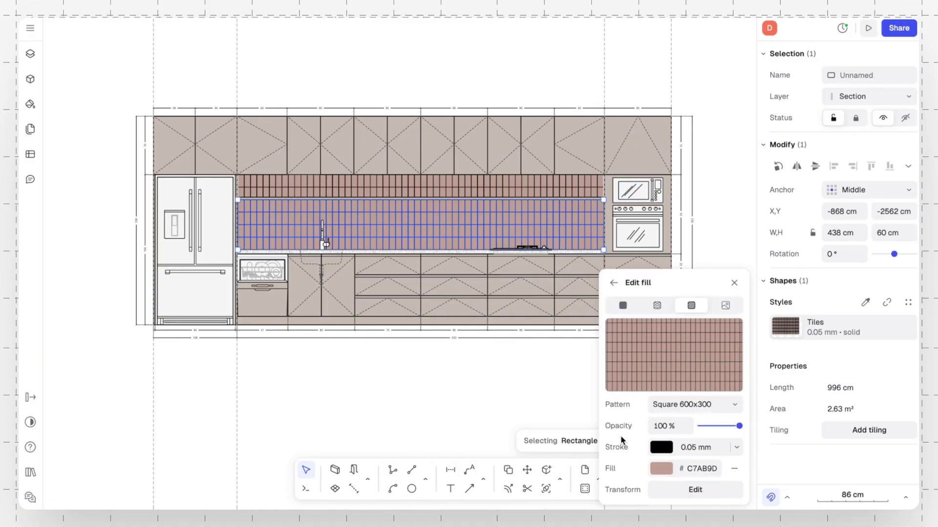
left_click(735, 284)
left_click(565, 392)
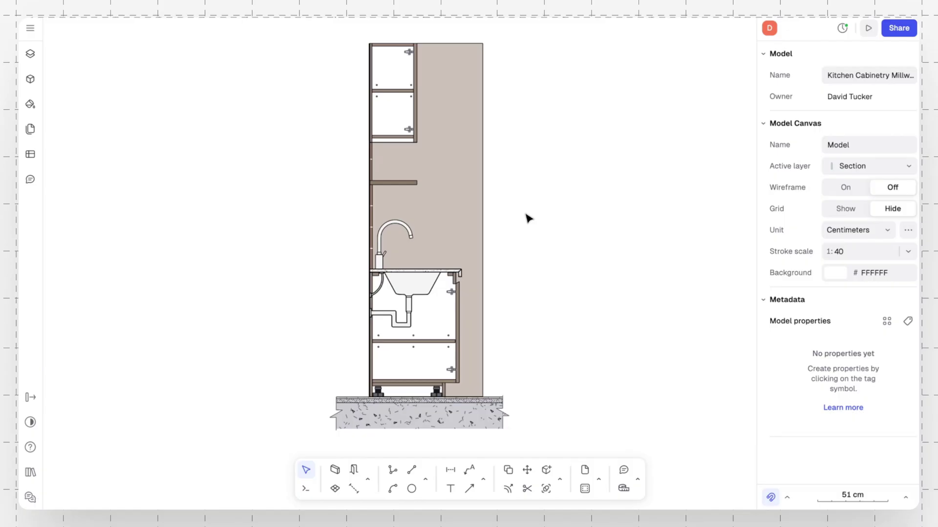
left_click(477, 206)
left_click(416, 186)
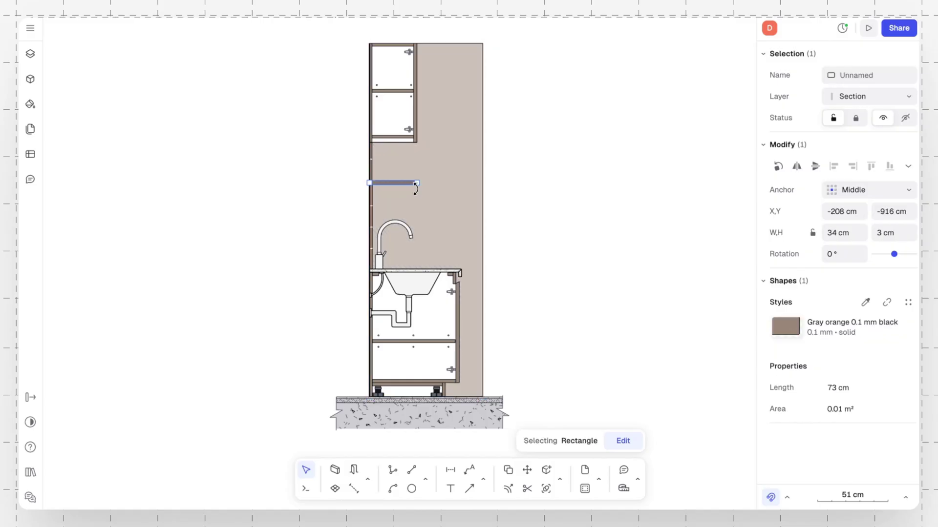
left_click(417, 281)
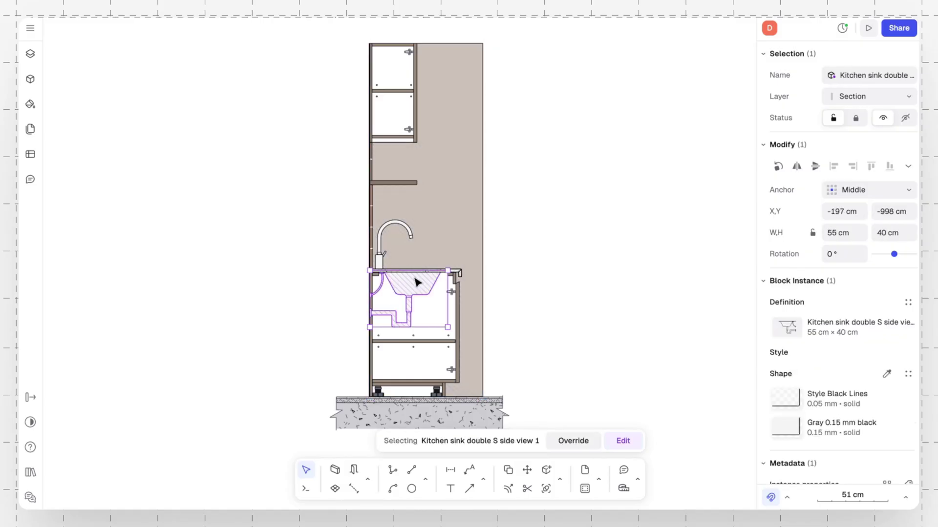
left_click(506, 303)
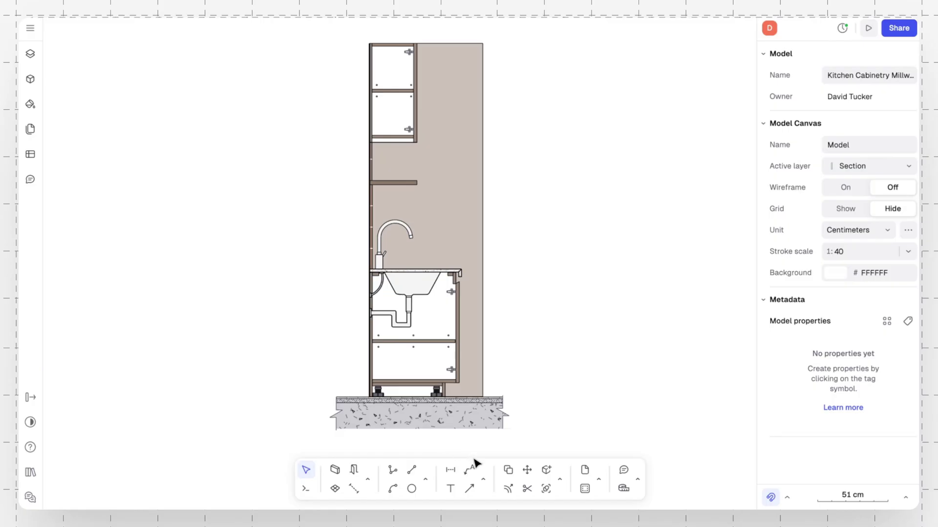
- Draw an 8 × 100 cm rectangle starting from the back face of the base cabinet in the side section
left_click(426, 480)
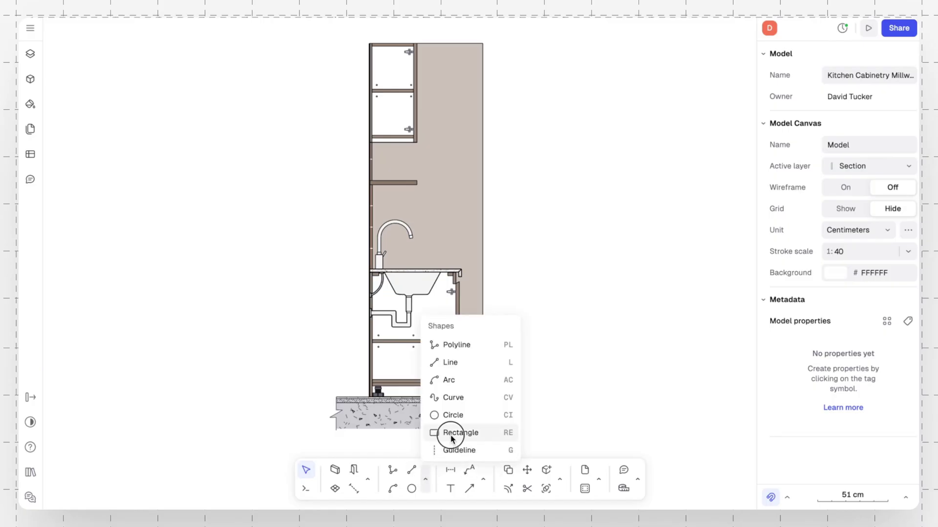
left_click(448, 434)
left_click(369, 335)
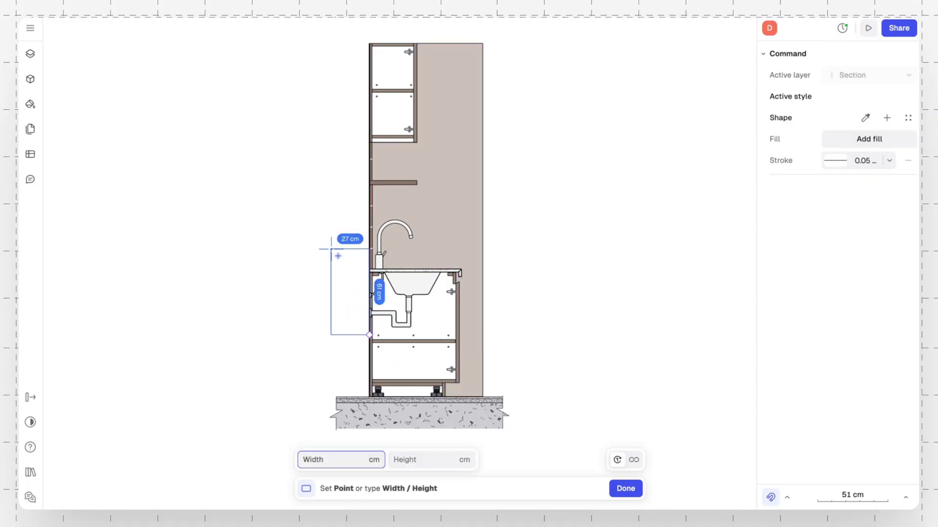
key("Tab")
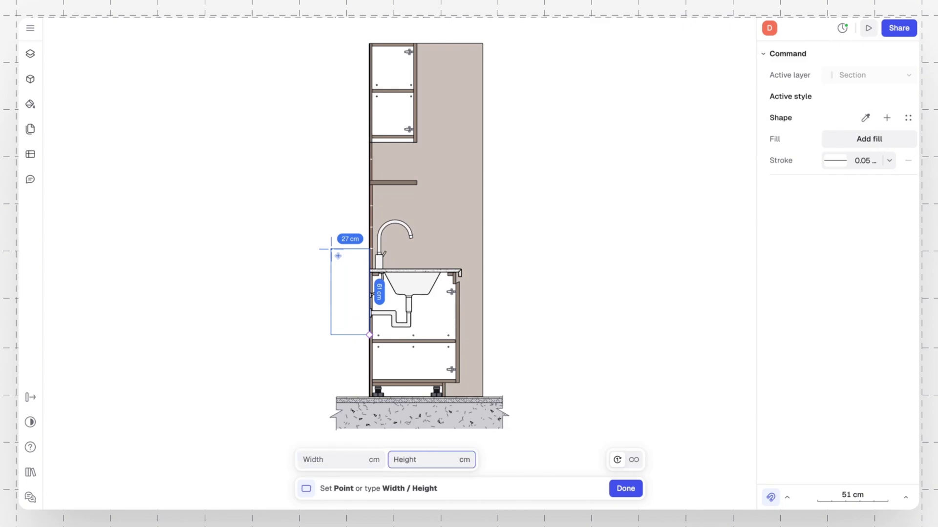
left_click(338, 459)
type("8")
key("Tab")
type("100")
key("Return")
- Stretch the rectangle upward to a height of 238 cm and move it 2 cm away from the cabinet's back
scroll(355, 366, "down", 2)
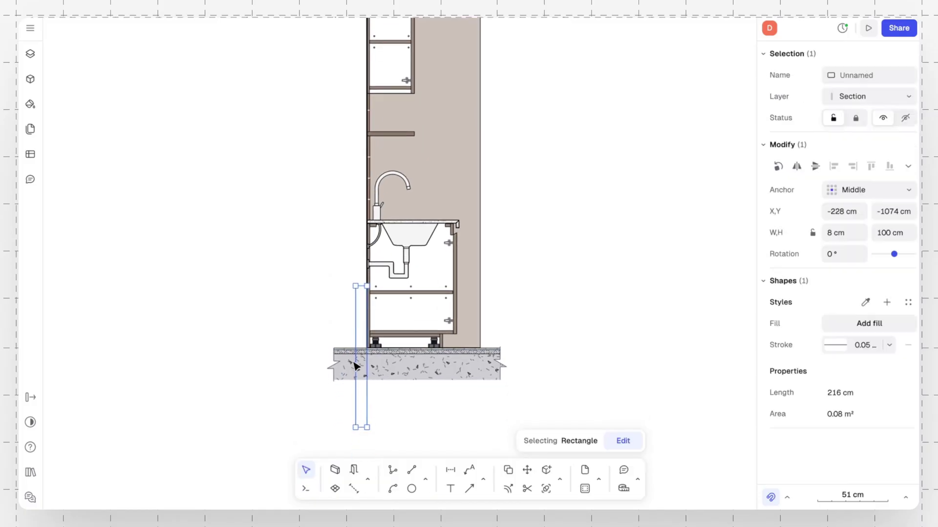
left_click_drag(360, 316, 360, 38)
scroll(341, 212, "down", 1)
scroll(376, 367, "up", 3, "ctrl")
scroll(376, 367, "up", 4, "ctrl")
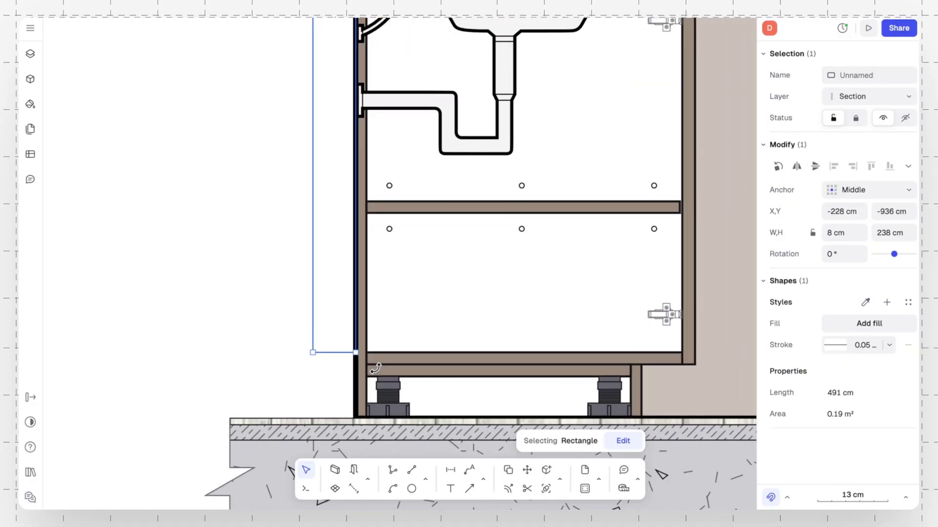
left_click(533, 472)
left_click(372, 289)
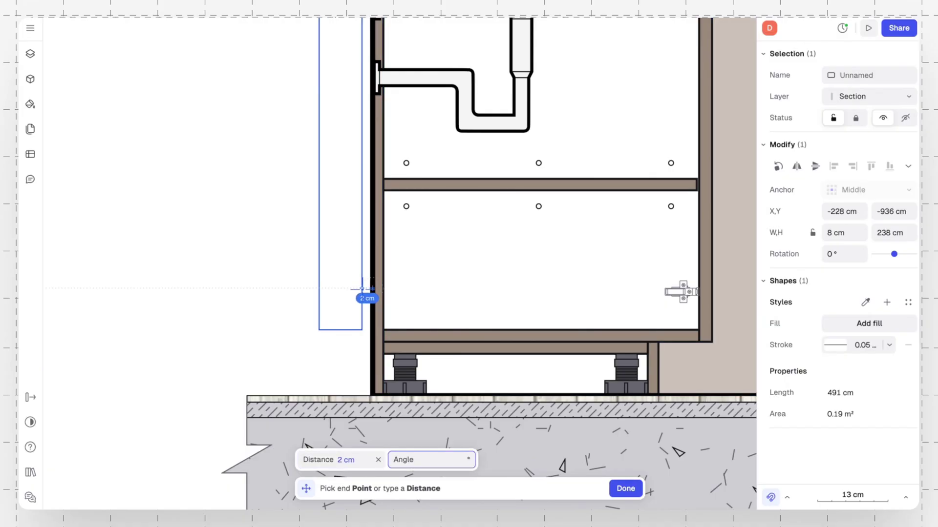
left_click(365, 293)
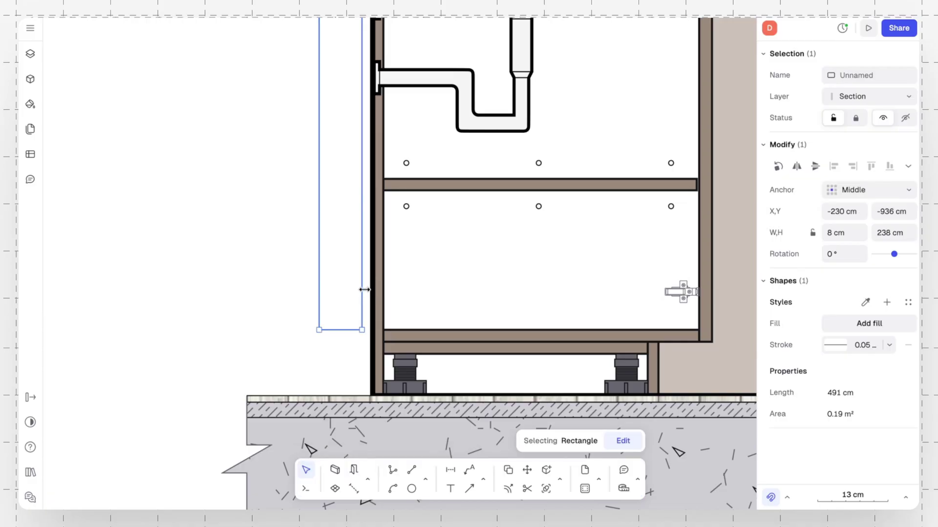
- Extend the wall rectangle's lower edge down to the underside of the floor finish, making it 251 cm high
scroll(335, 322, "down", 3)
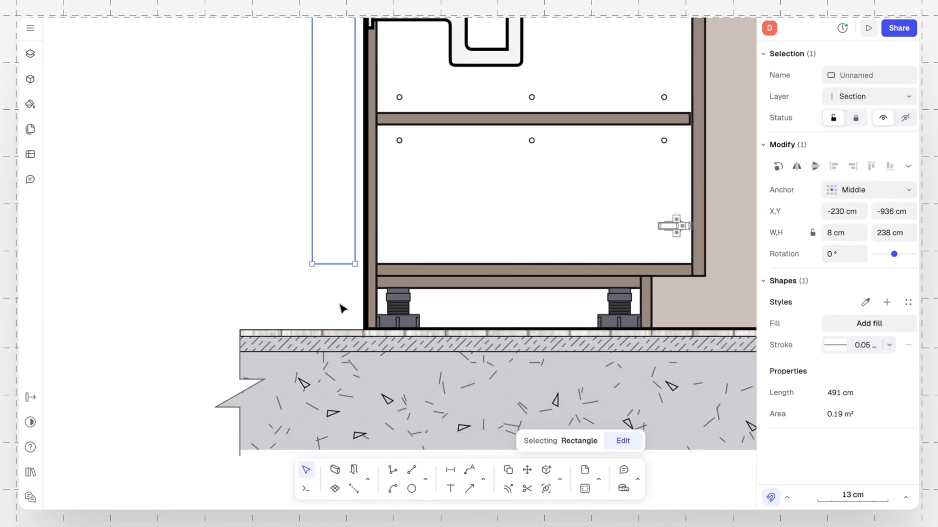
left_click(341, 308)
scroll(341, 308, "up", 3, "ctrl")
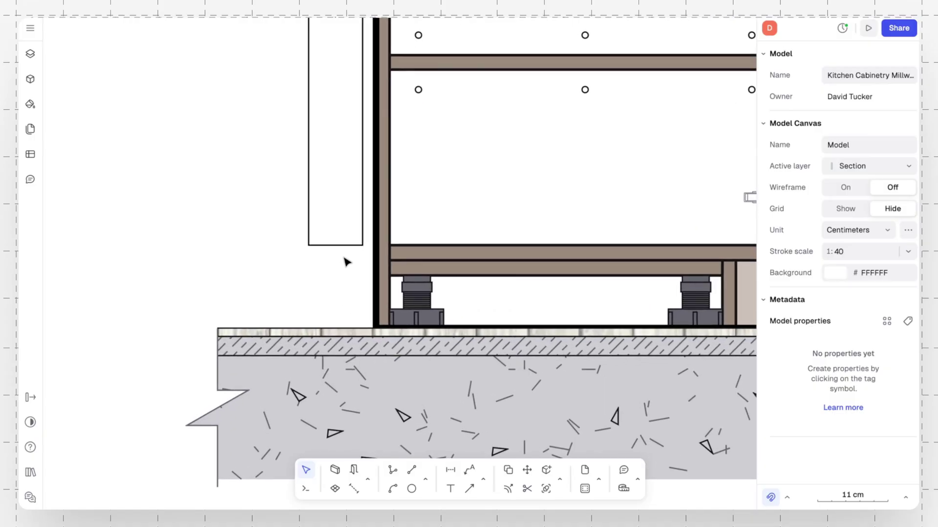
scroll(345, 262, "down", 1)
left_click(345, 218)
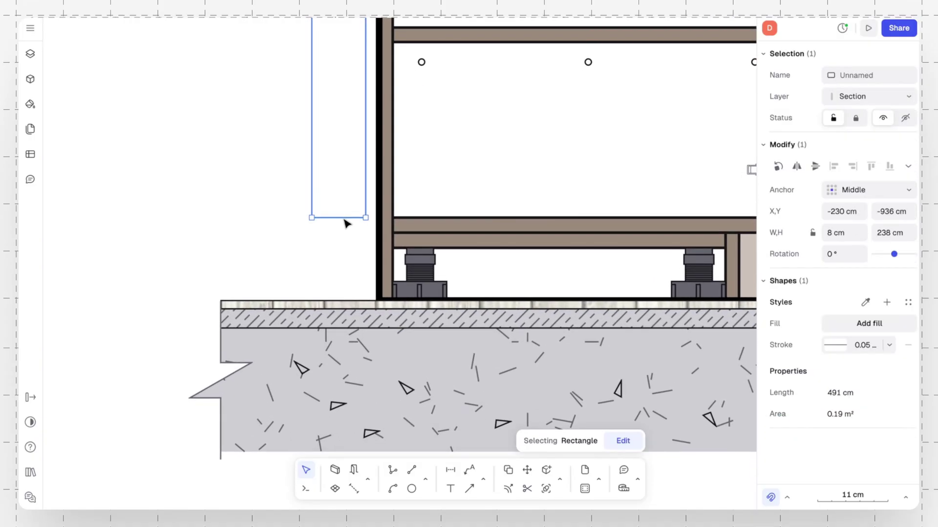
left_click_drag(343, 217, 346, 309)
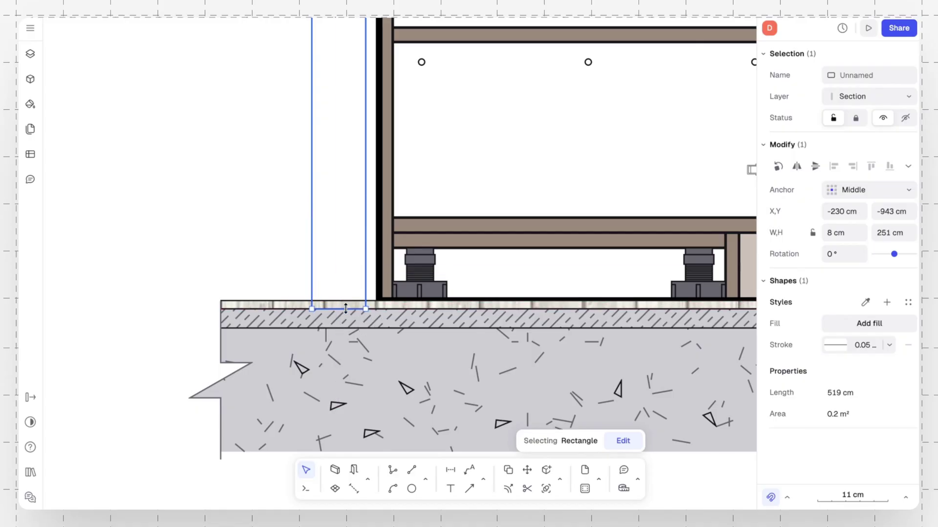
- Shorten the floor finish strip so it starts at the wall rectangle's cabinet-side face
left_click(292, 304)
left_click_drag(220, 304, 366, 303)
left_click(266, 279)
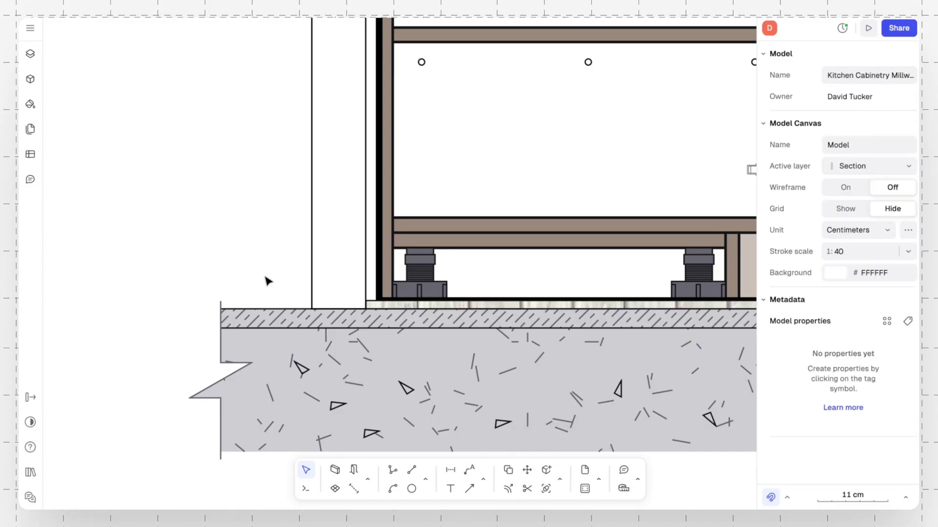
- Apply the Beton style to the 8 × 251 cm wall rectangle and deselect it
left_click(316, 262)
scroll(276, 229, "down", 1)
scroll(276, 230, "down", 3)
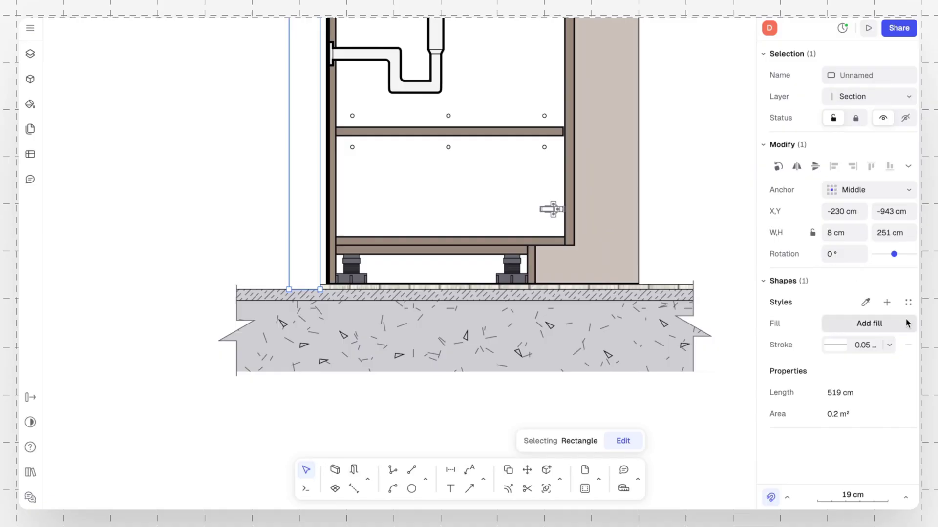
left_click(910, 303)
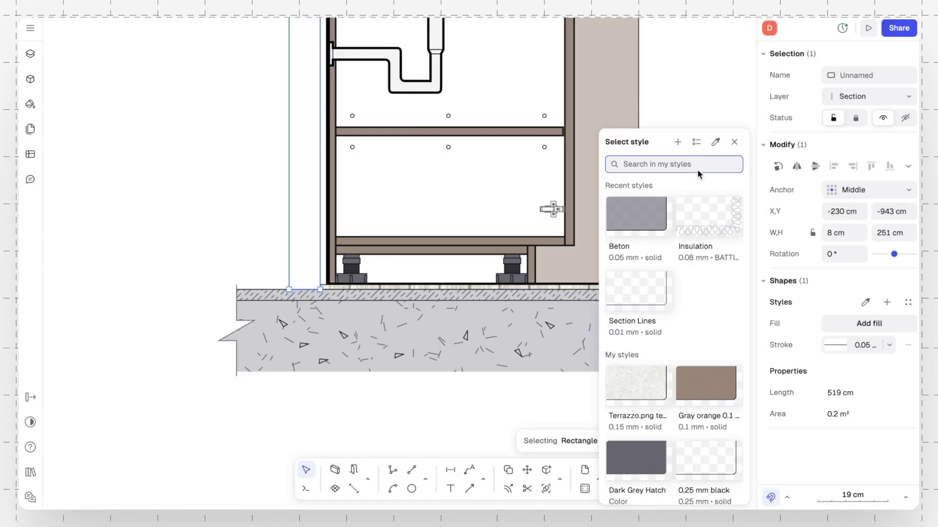
left_click(635, 219)
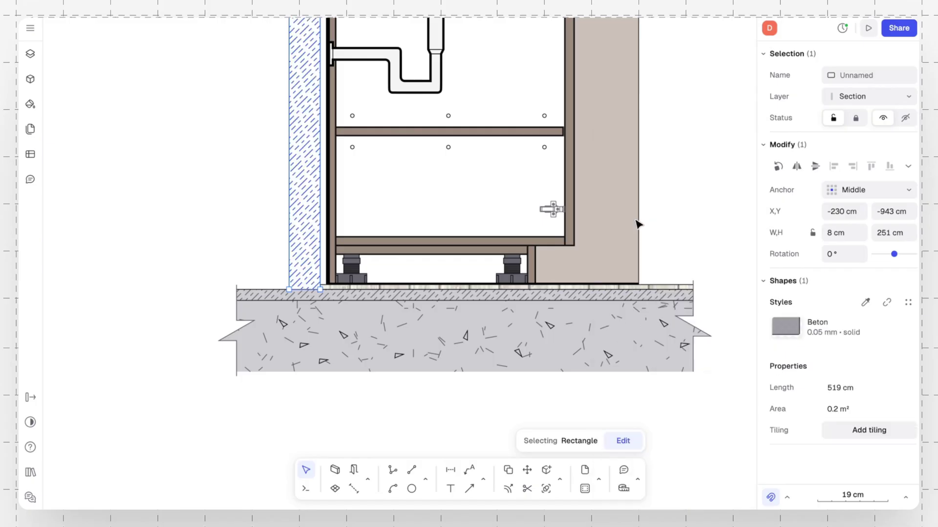
left_click(250, 245)
- Draw a vertical wall about 78 cm long and 10 cm thick beside the outer face of the Beton-hatched wall
scroll(250, 245, "up", 2)
scroll(250, 245, "left", 3)
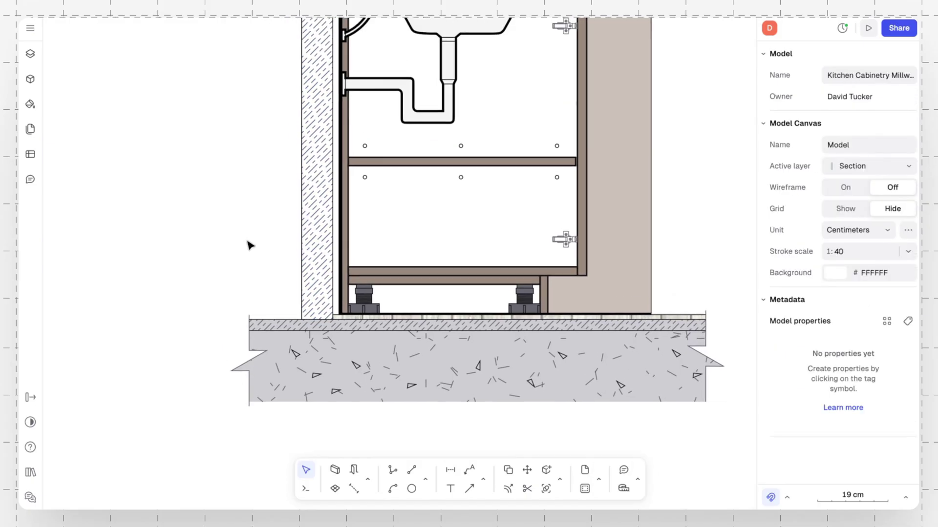
scroll(300, 386, "down", 2, "ctrl")
scroll(301, 386, "up", 1)
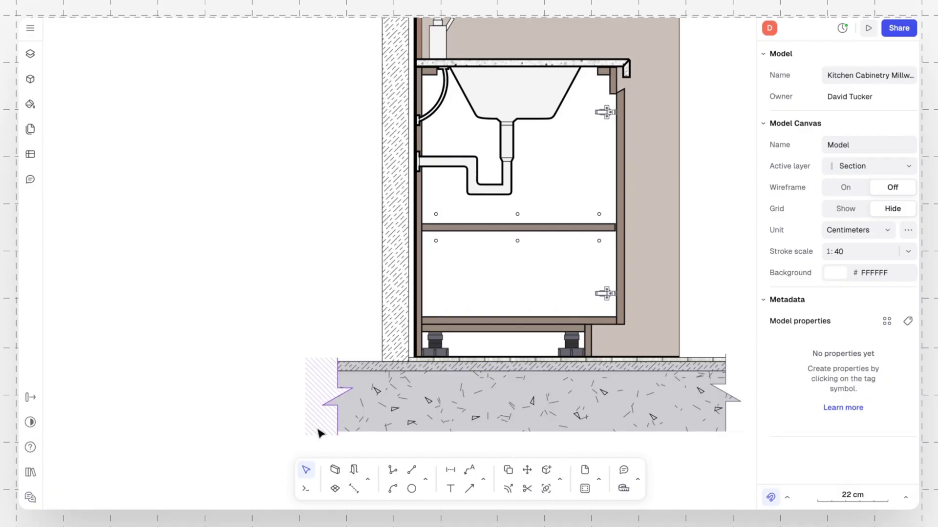
left_click(335, 471)
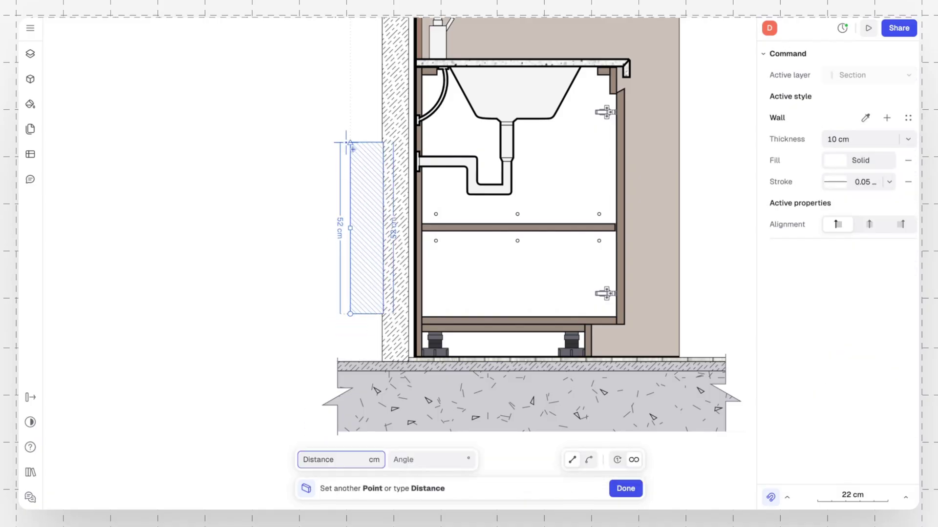
left_click(344, 58)
key("Escape")
key("Escape")
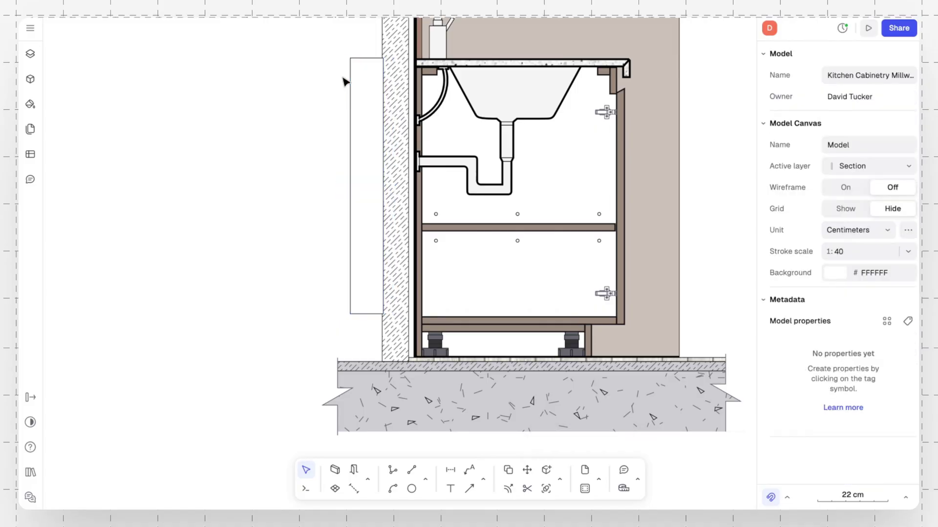
- Set the new wall's thickness to 7 cm and its alignment to the right
left_click(348, 143)
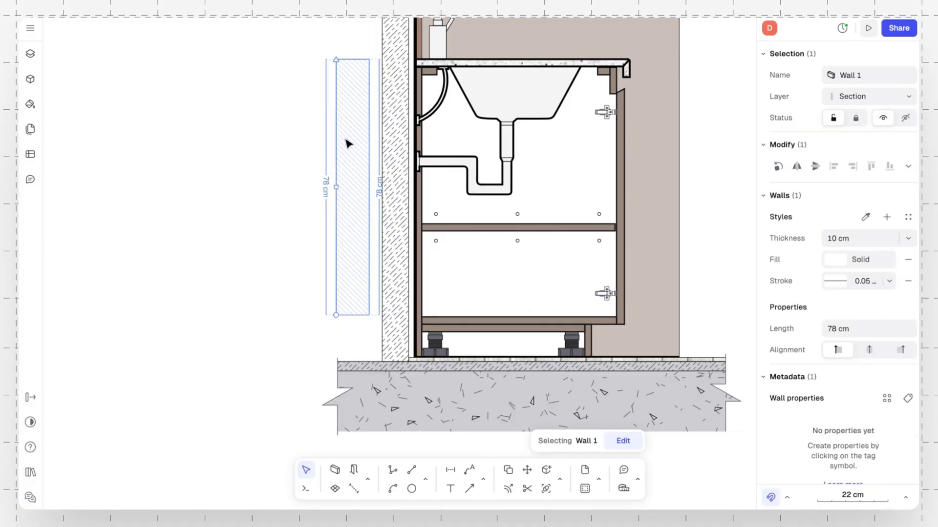
left_click(851, 241)
type("7")
key("Return")
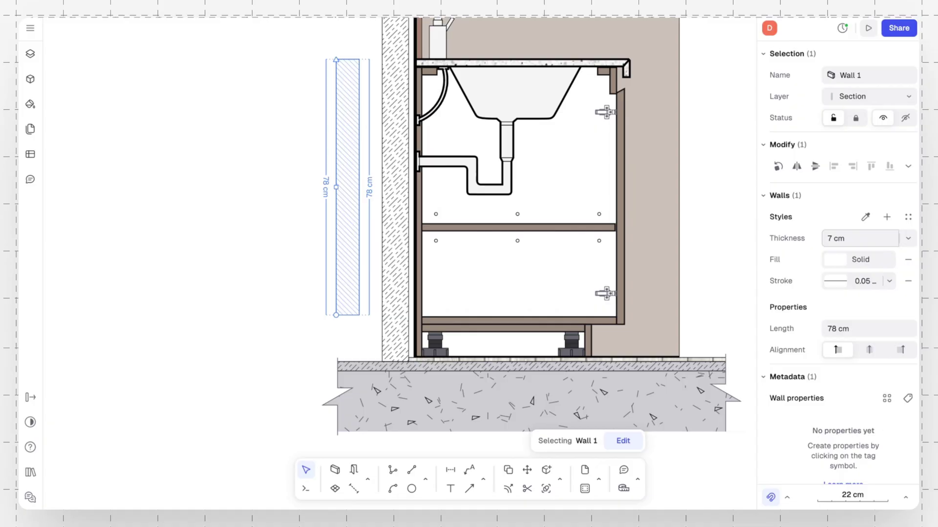
left_click(903, 351)
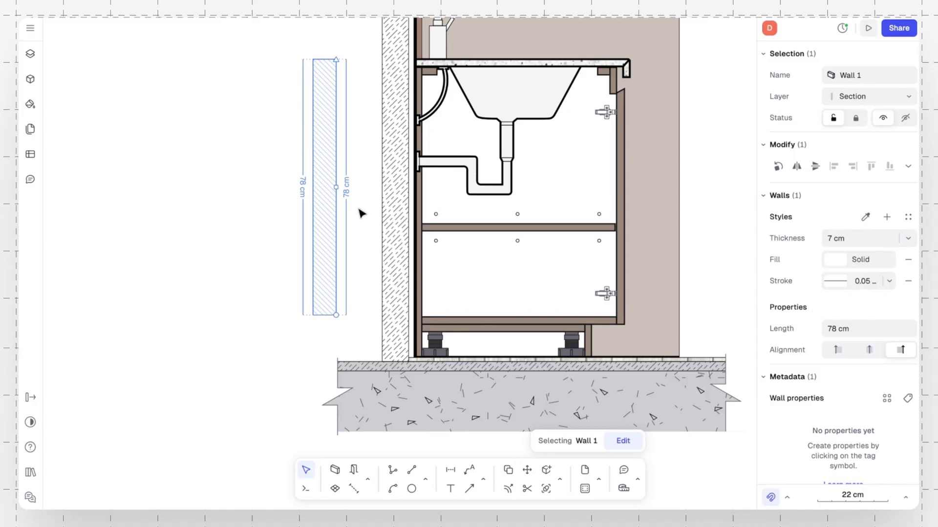
- Position the 7 cm wall 1 cm off the Beton-hatched wall's outer face and extend its lower end down to the floor screed
left_click_drag(330, 218, 382, 223)
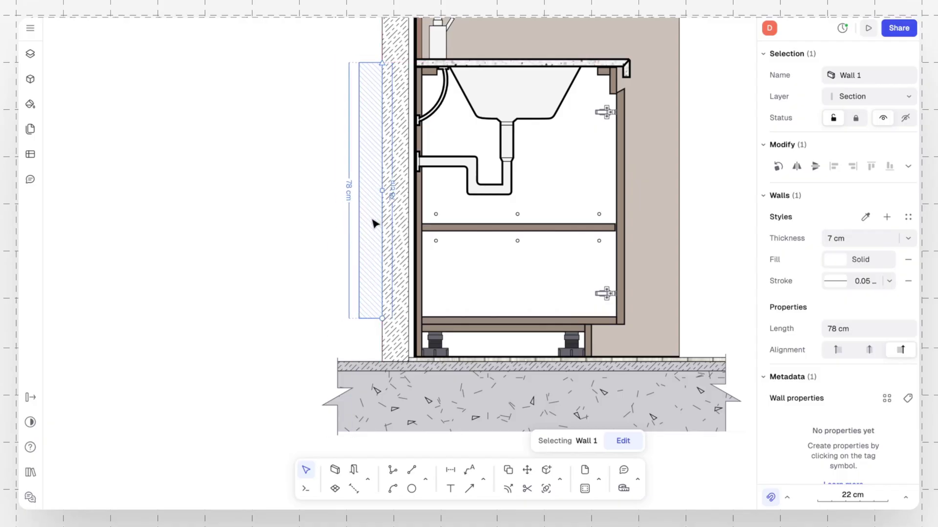
key("m")
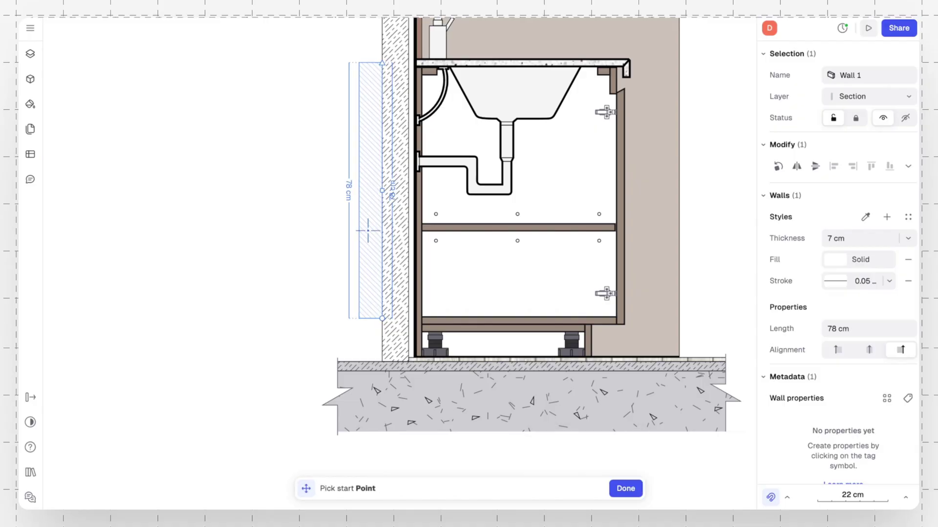
left_click(366, 226)
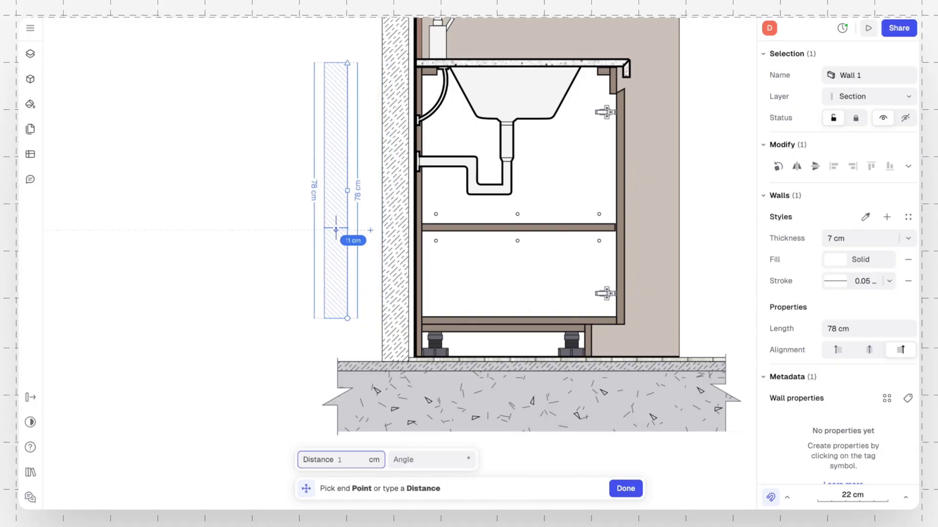
type("1")
key("Tab")
key("Return")
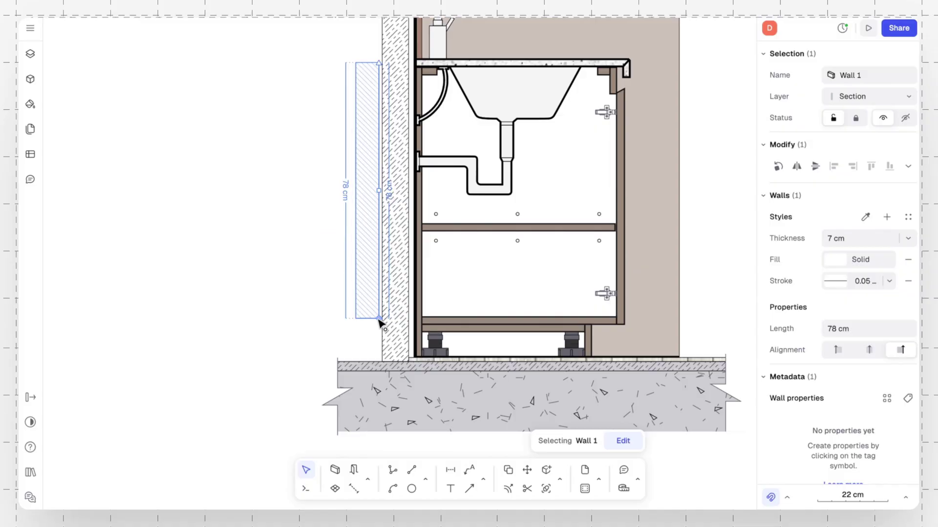
left_click_drag(379, 319, 380, 362)
left_click(304, 316)
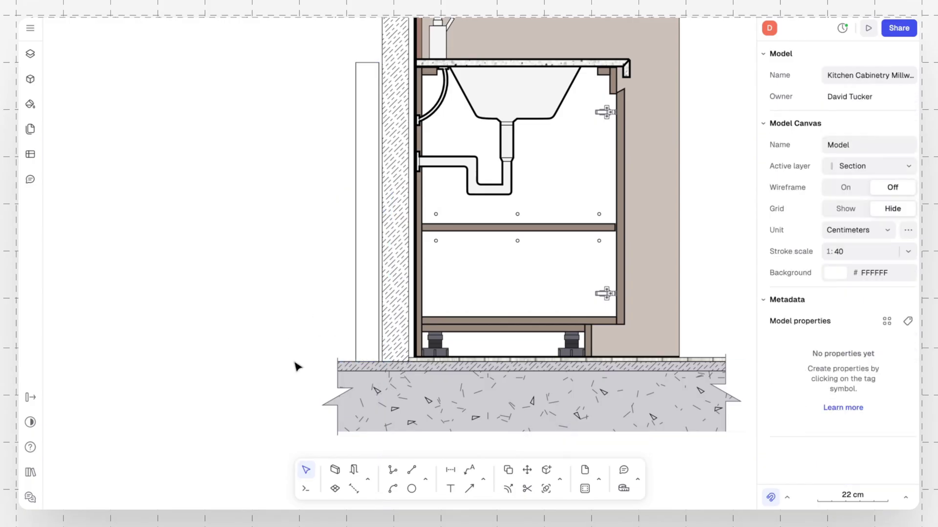
- Draw a vertical centre line about 82 cm long inside the 7 cm wall, starting at the floor screed
left_click(411, 471)
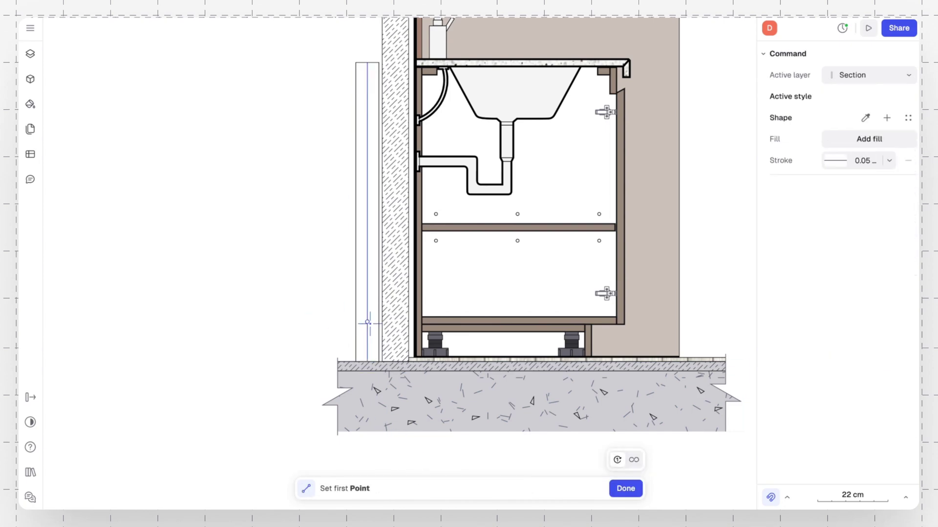
left_click(367, 361)
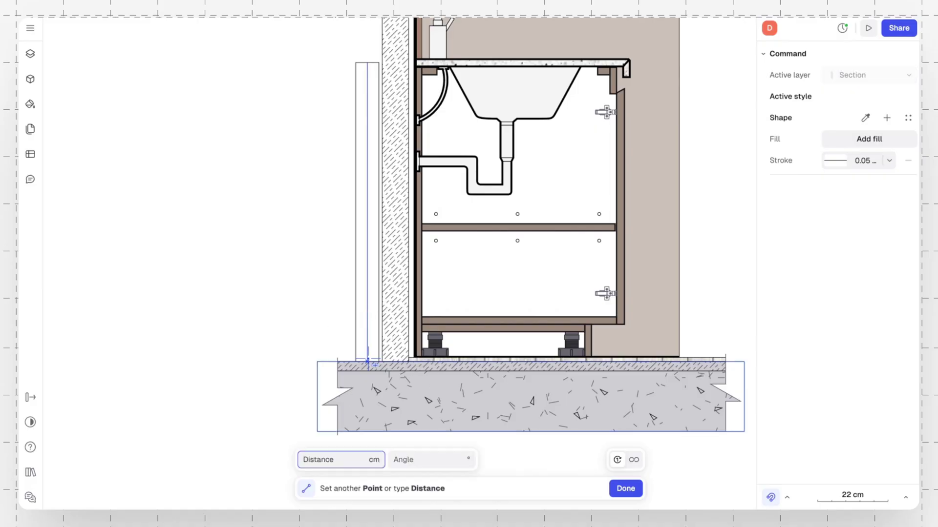
double_click(367, 91)
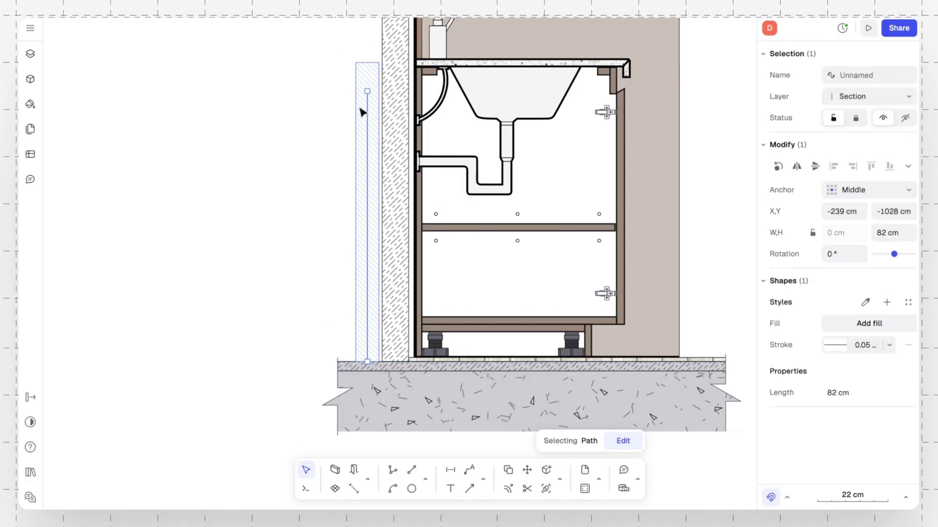
left_click(330, 157)
- Give the wall's centre line a Batting dash pattern at 2x scale
left_click(368, 169)
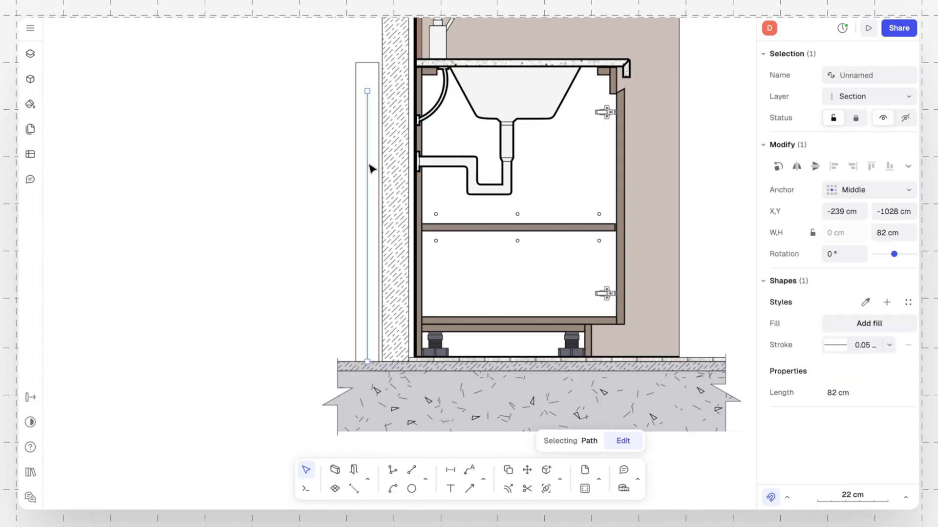
left_click(836, 346)
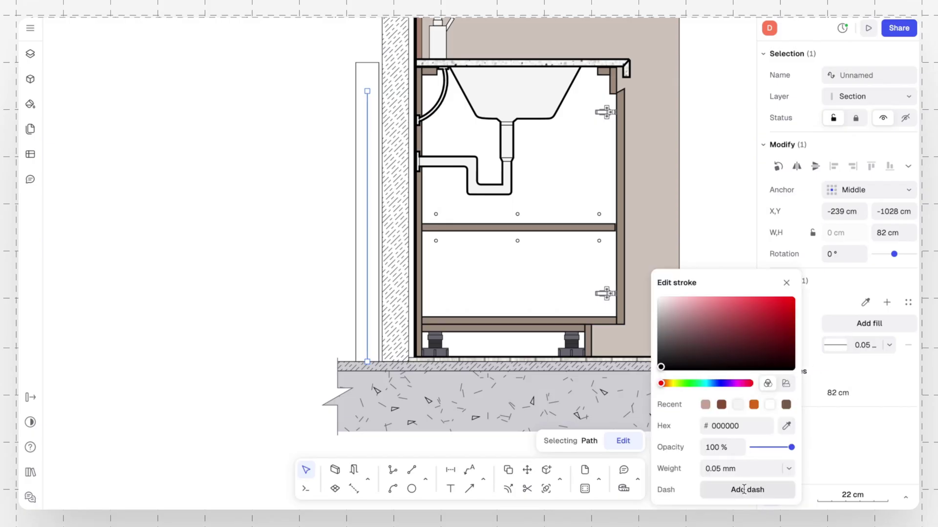
left_click(743, 489)
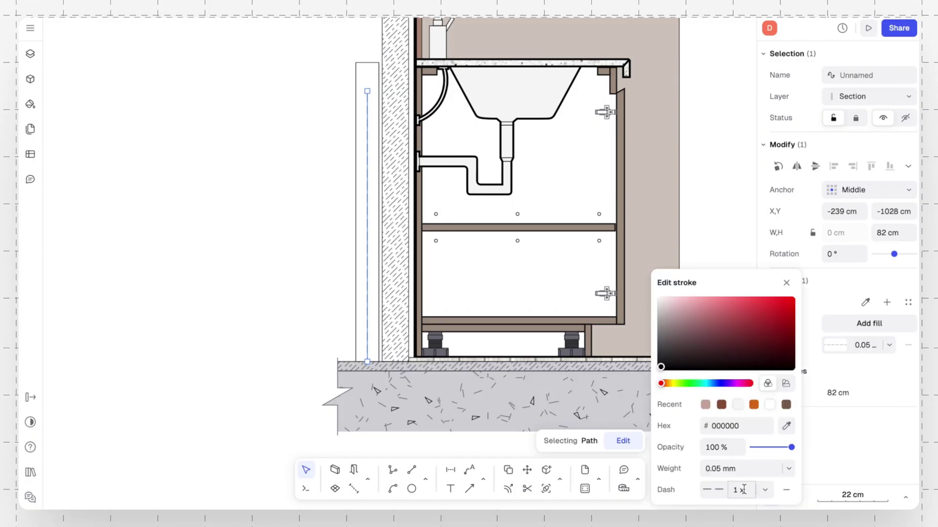
left_click(713, 490)
scroll(789, 396, "down", 10)
scroll(790, 397, "down", 5)
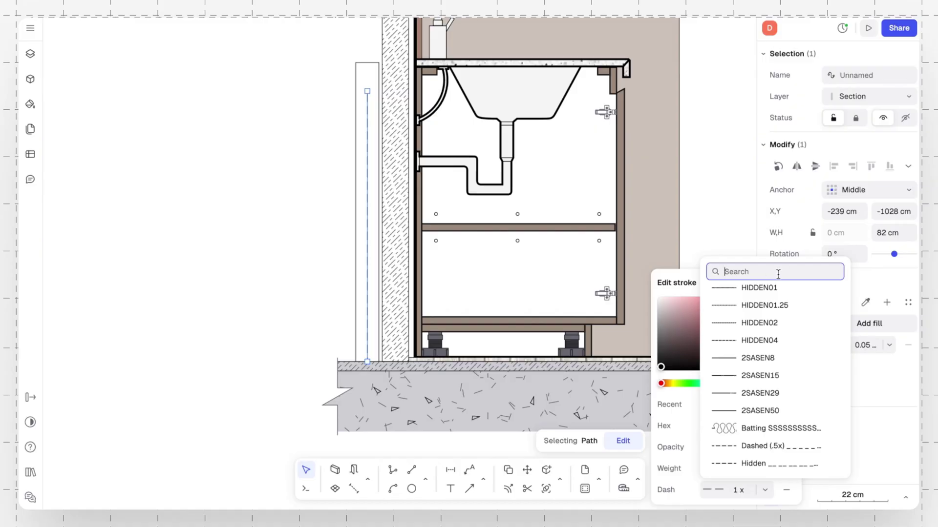
type("bat")
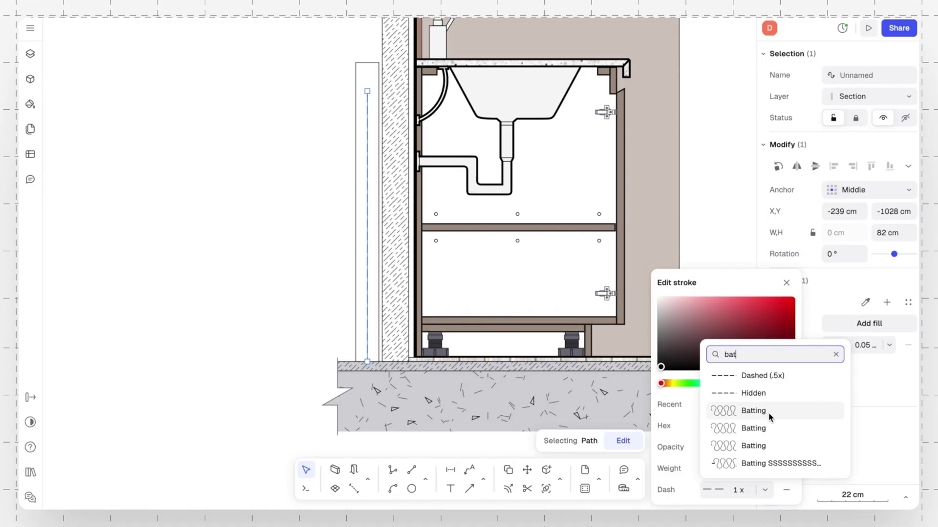
left_click(767, 413)
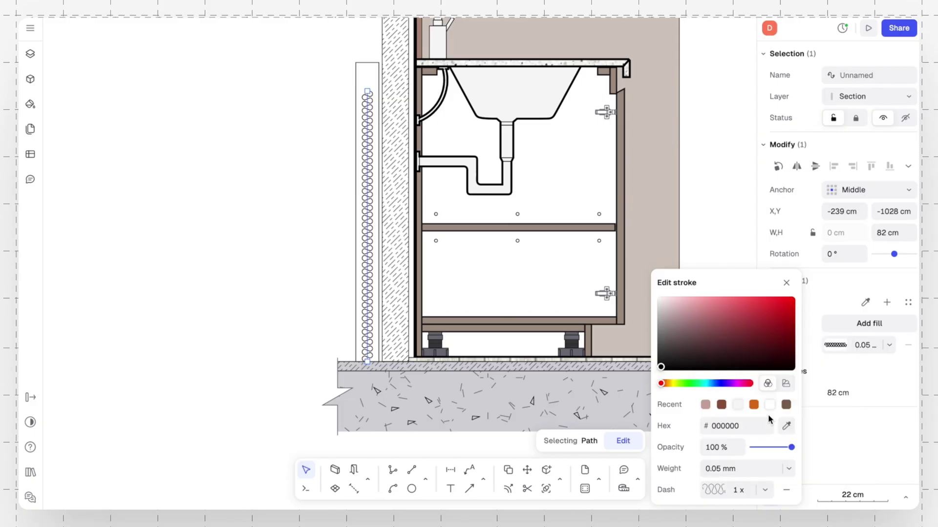
left_click(765, 490)
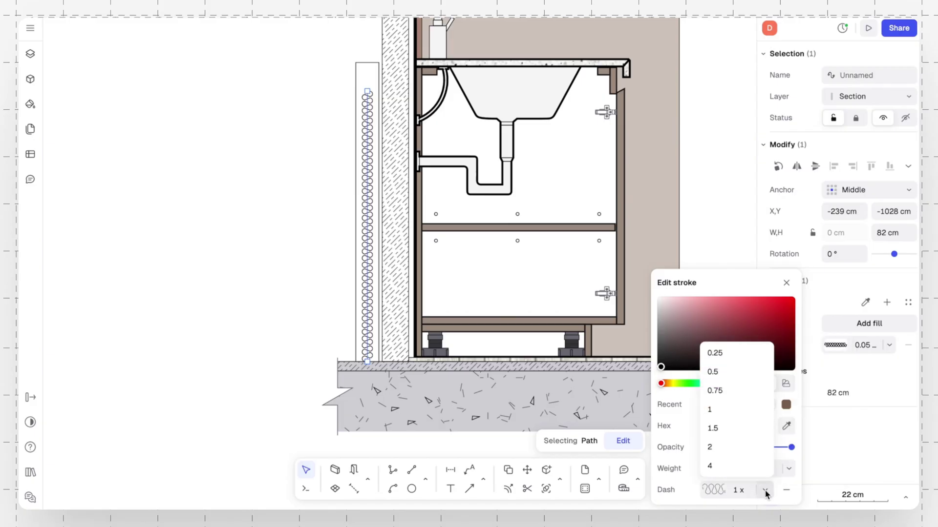
left_click(746, 447)
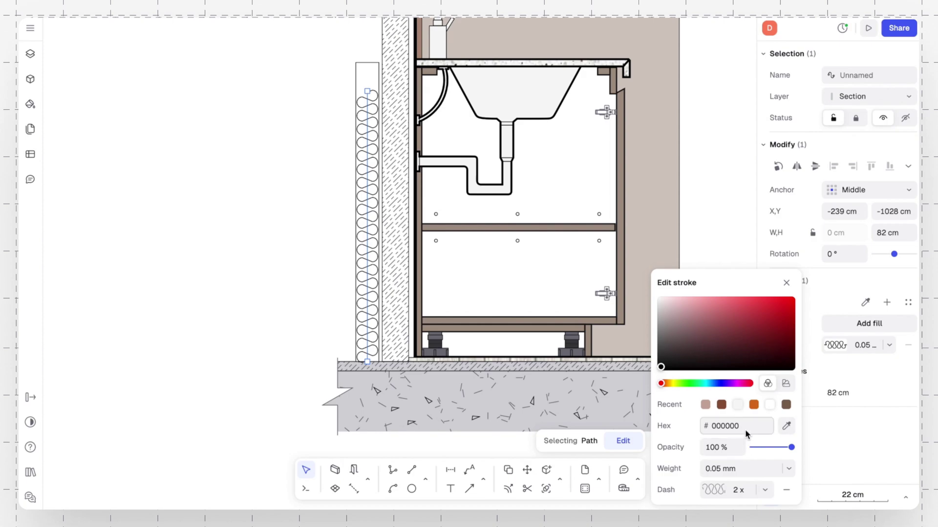
- Recolour the batting line light gray D4D3D3 and save its look as a style named Insulation
left_click_drag(670, 348, 661, 312)
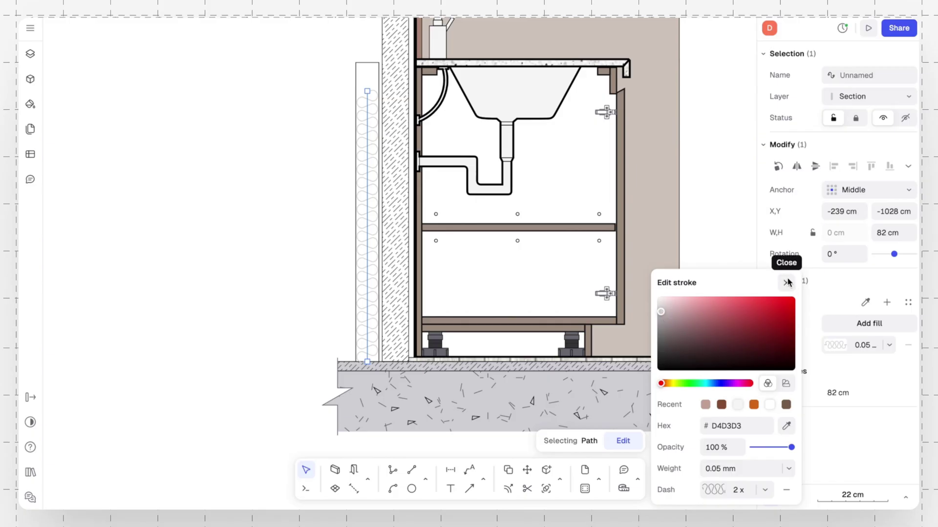
left_click(786, 282)
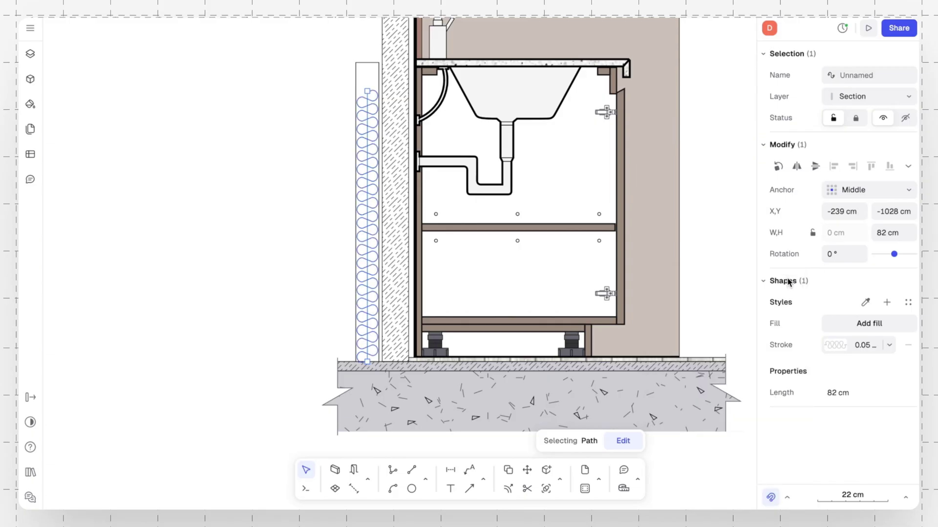
left_click(886, 303)
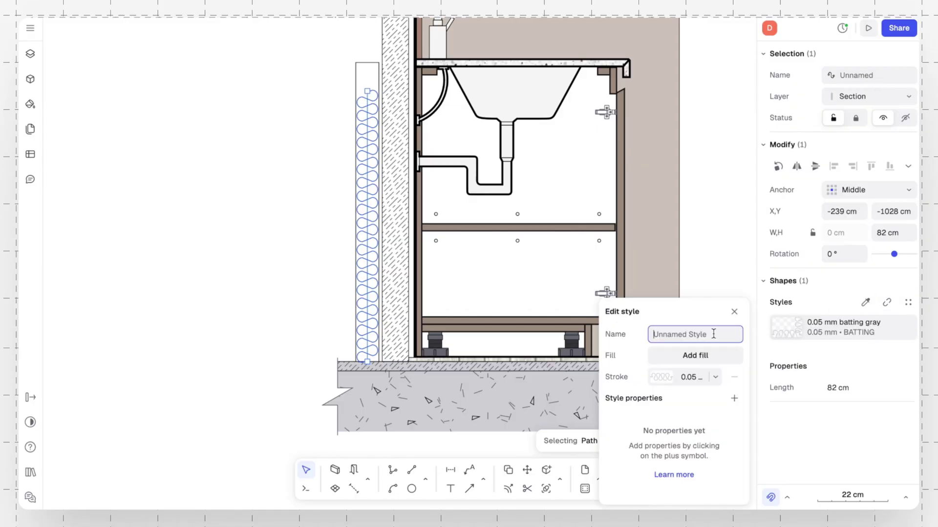
type("Insulation")
key("Return")
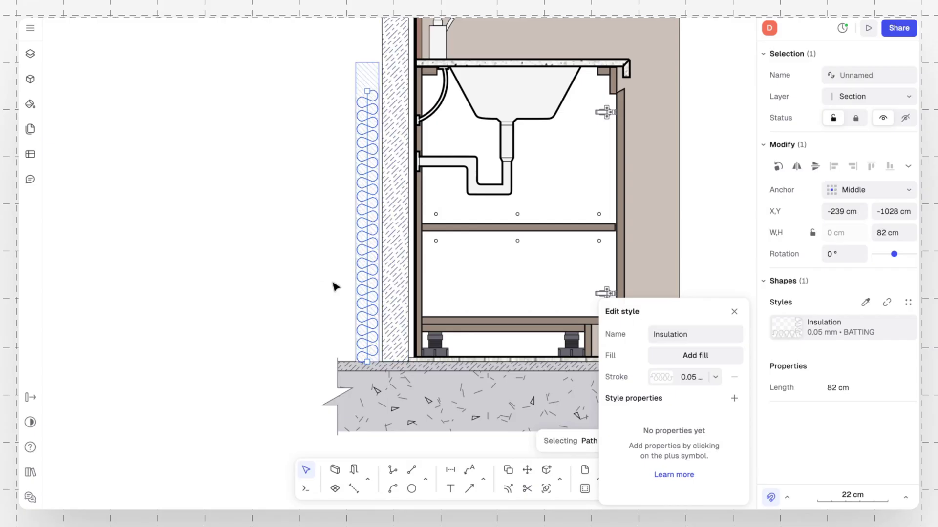
left_click(319, 270)
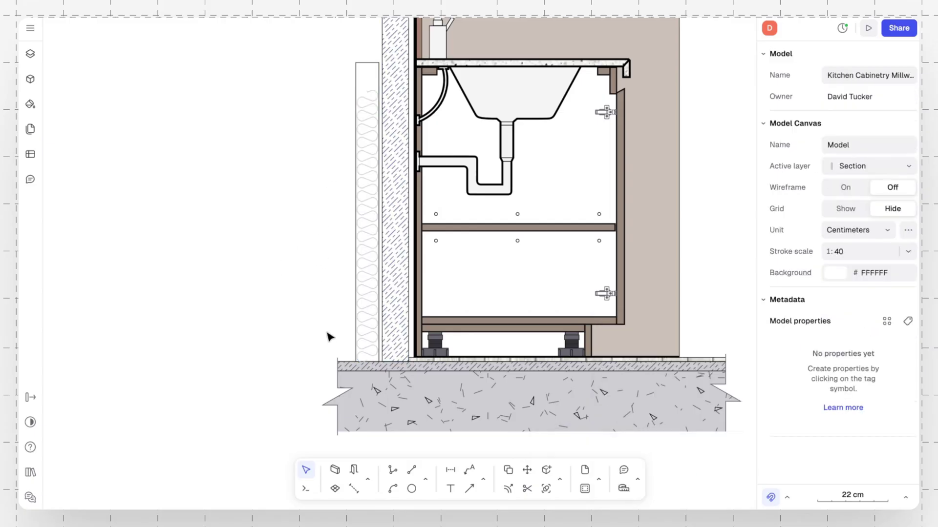
- Place a Wall edge cut sharp R block, rotated 90°, over the upper end of the Beton-hatched wall
scroll(329, 337, "down", 8)
scroll(332, 351, "up", 1)
left_click(335, 367)
mouse_move(336, 367)
left_mouse_down()
mouse_move(313, 227)
mouse_move(331, 67)
mouse_move(346, 40)
mouse_move(375, 65)
left_mouse_up()
scroll(366, 57, "up", 8)
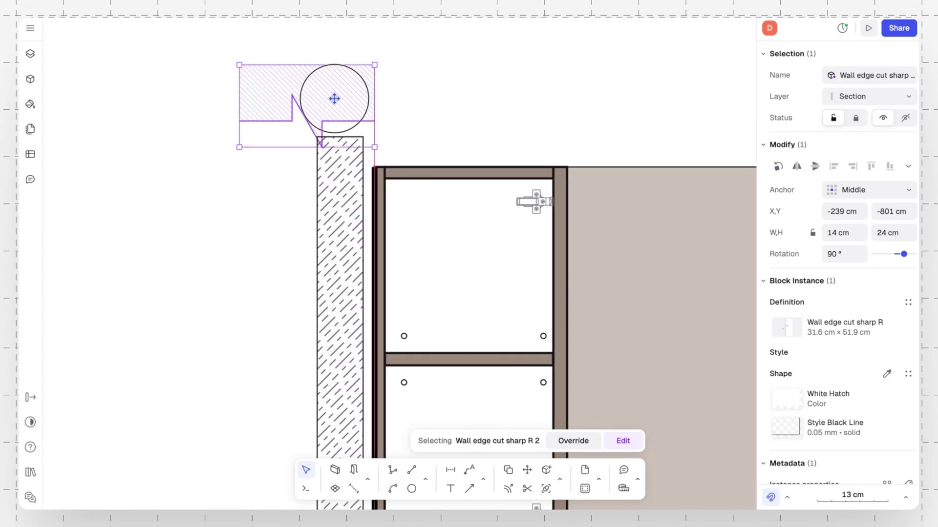
left_click_drag(334, 99, 337, 137)
- Bring the wall edge cut block to the front of its layer so it masks the wall's upper end
right_click(340, 122)
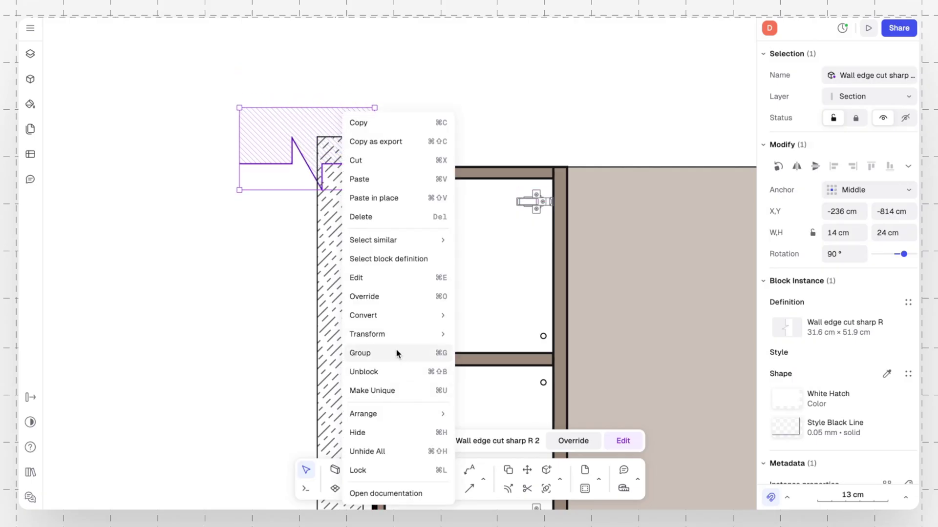
mouse_move(397, 415)
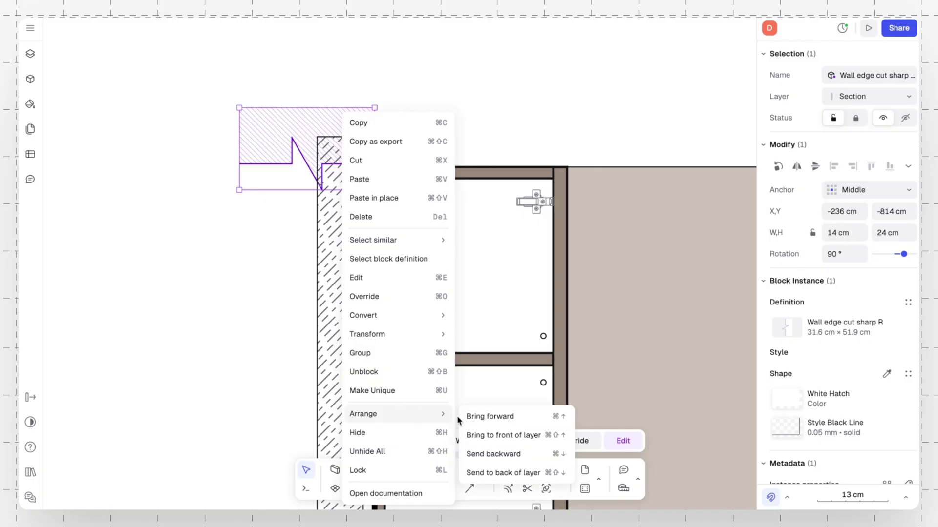
left_click(500, 435)
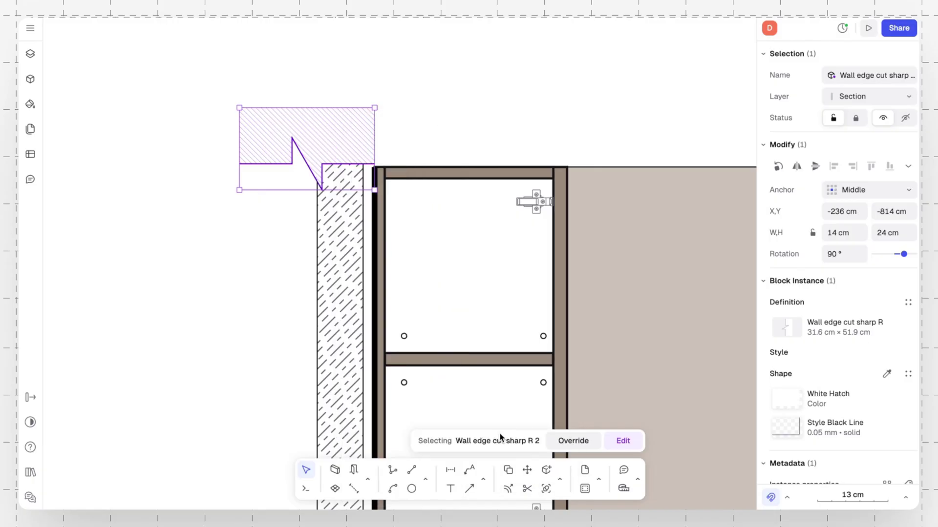
left_click(470, 147)
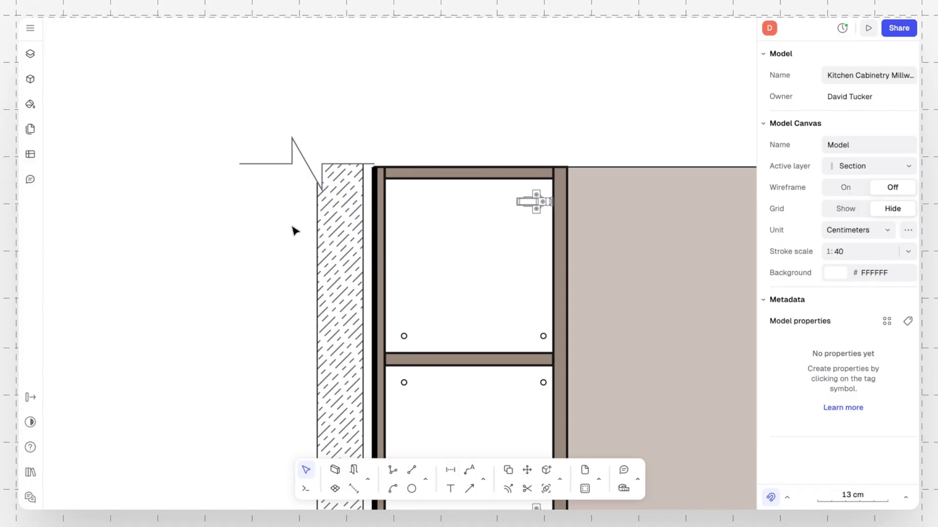
- Switch to Pinterest and open the Casa Chair / Natural image from the teak kitchen chair results
scroll(285, 188, "down", 5, "ctrl")
scroll(285, 189, "down", 5)
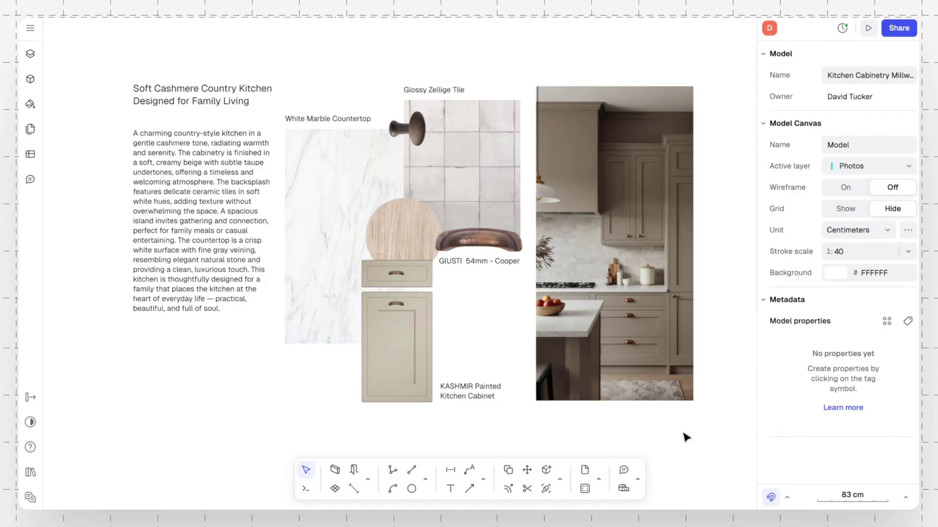
scroll(687, 437, "up", 2)
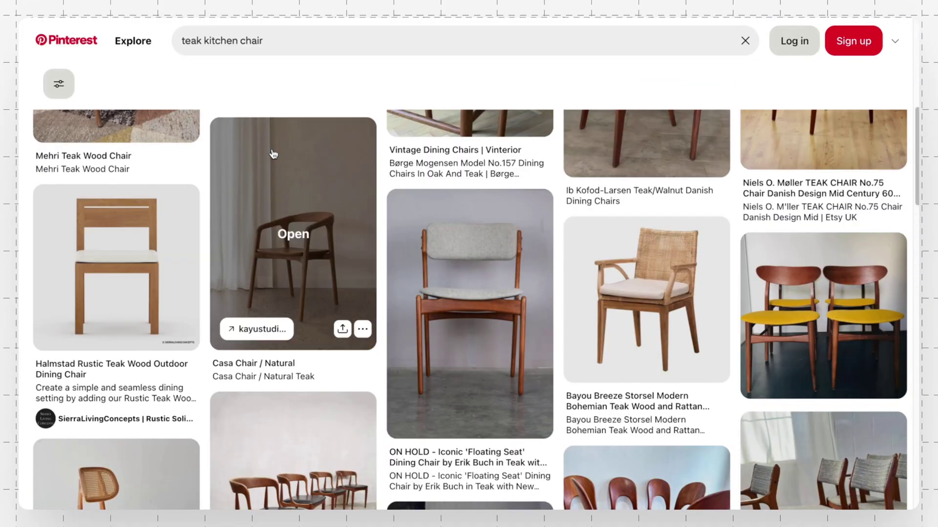
left_click(293, 225)
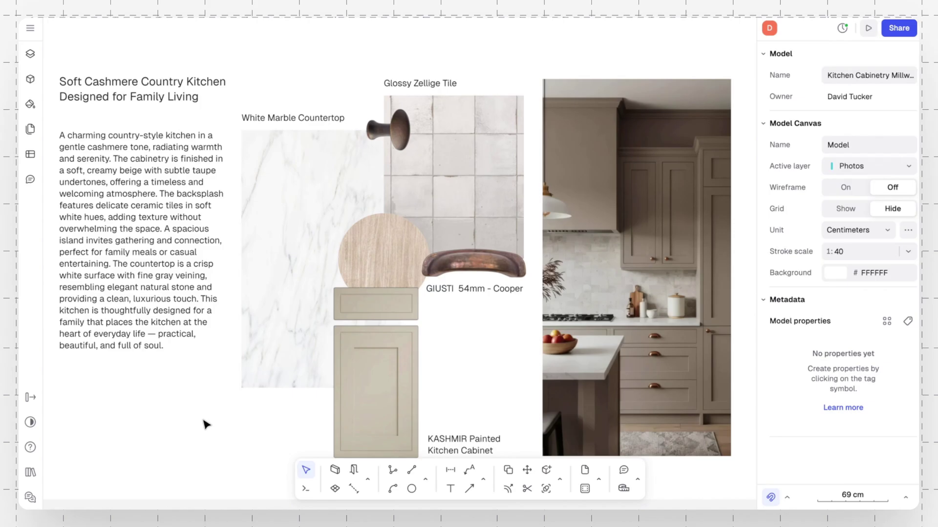
- Paste the chair screenshot into the mood board, scale it to about 179 × 162 cm and place it overlapping the cabinet door sample
key("super+v")
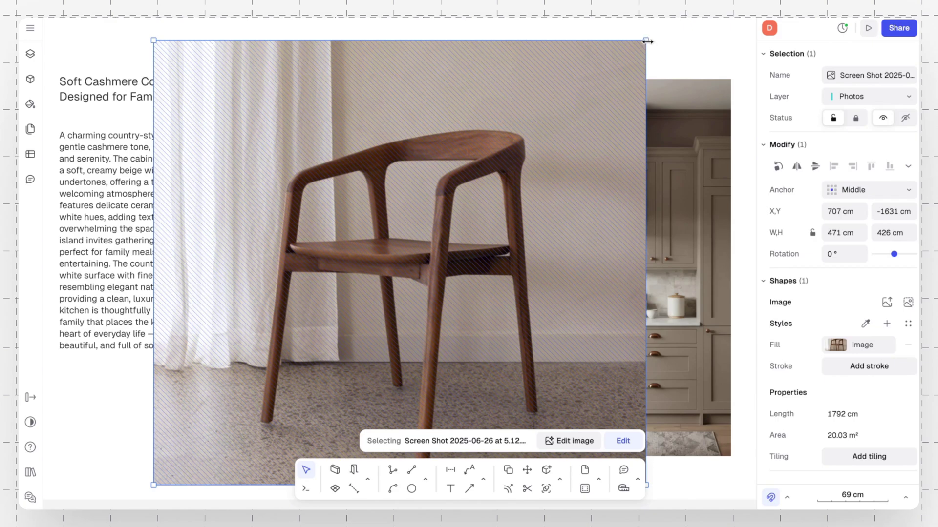
left_click_drag(647, 41, 340, 314)
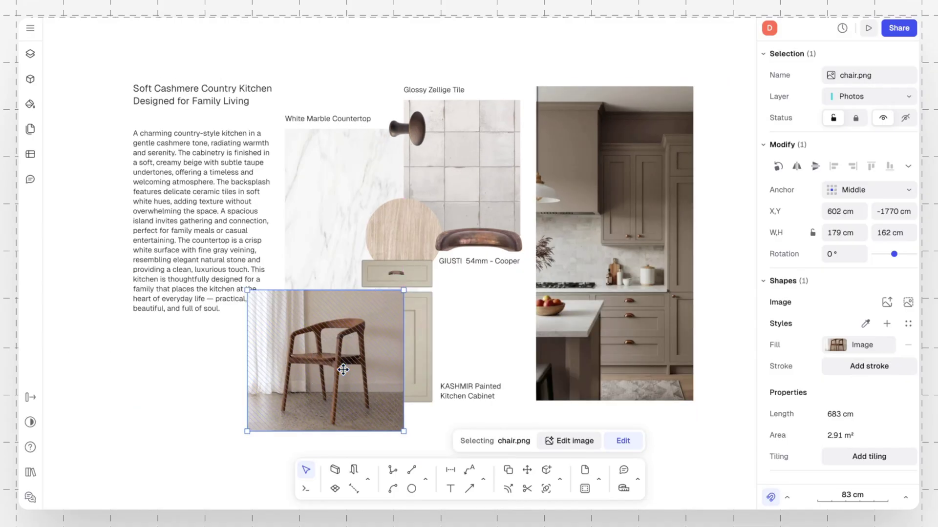
left_click_drag(344, 370, 337, 370)
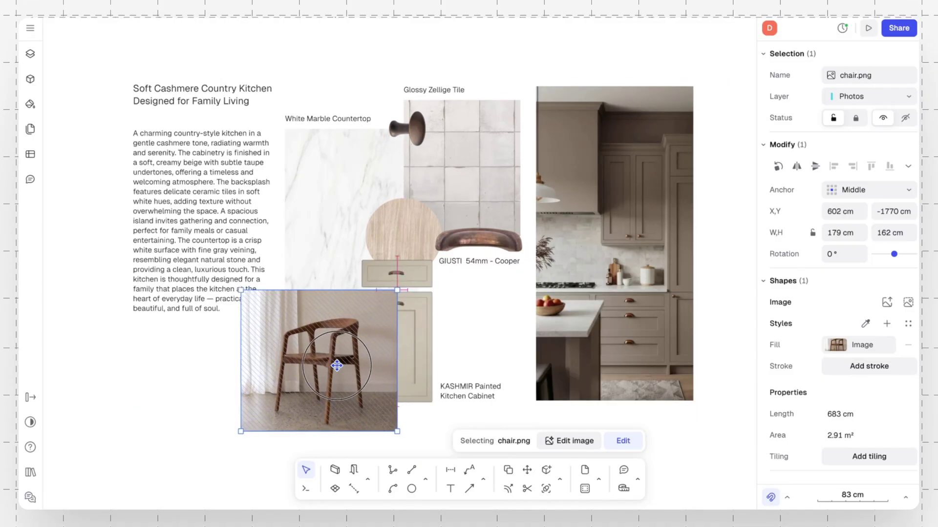
left_click(214, 391)
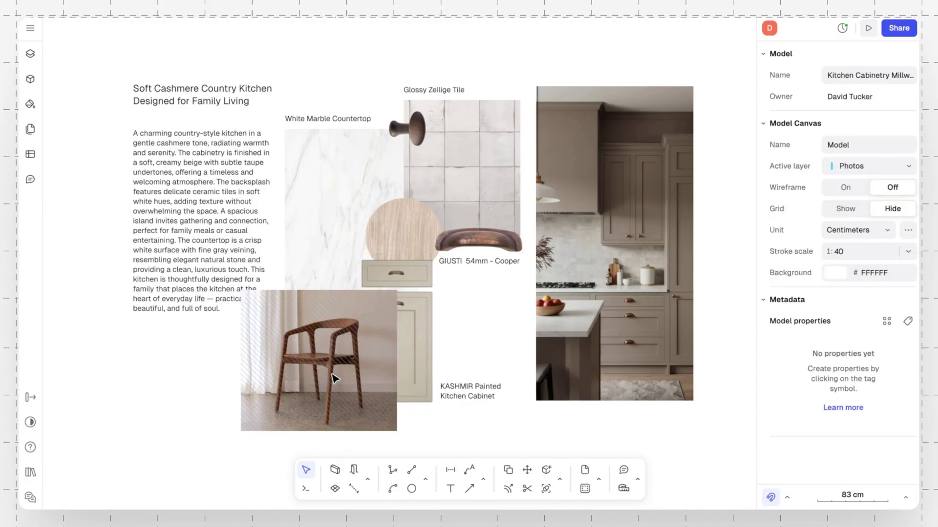
- Remove the background from the chair.png image fill and apply the edit
left_click(350, 381)
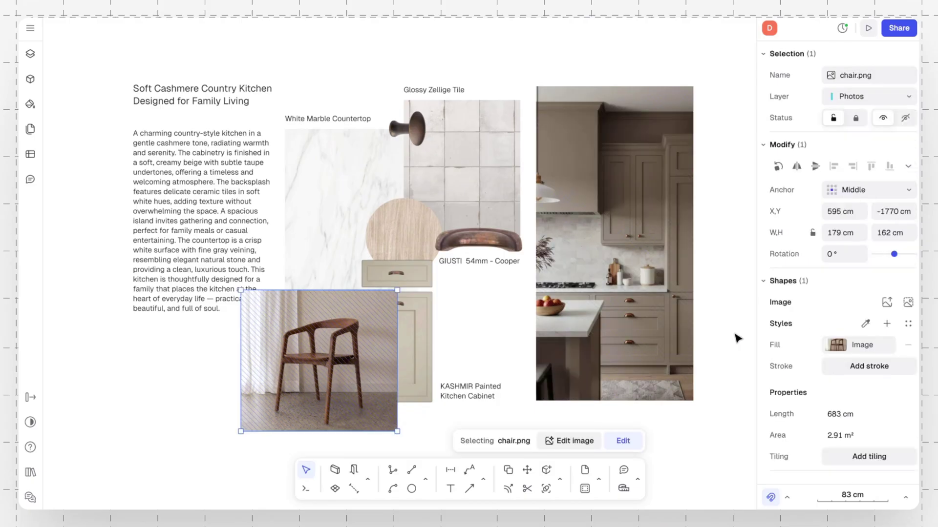
left_click(836, 345)
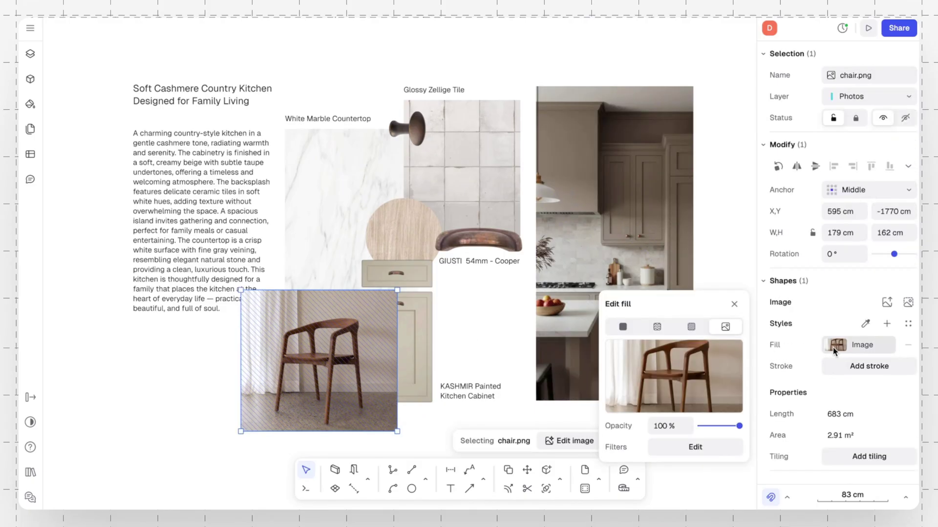
mouse_move(694, 375)
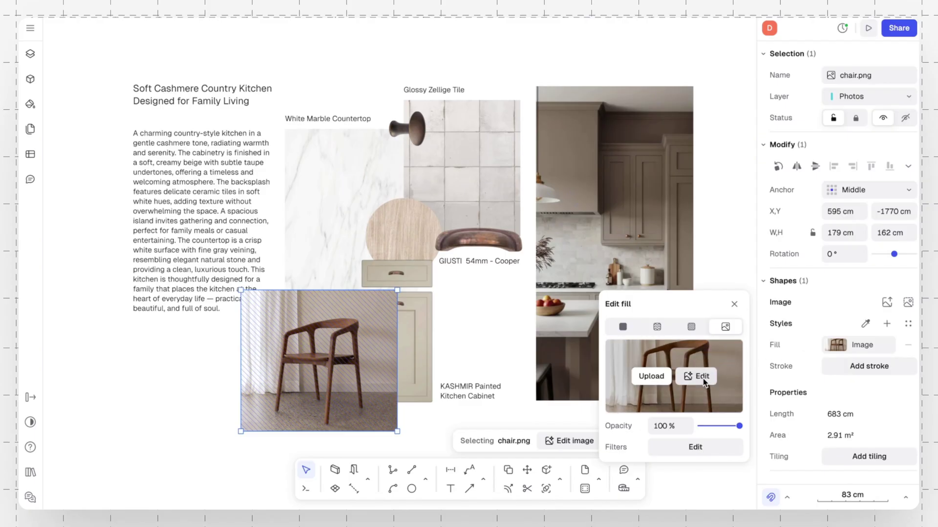
left_click(703, 380)
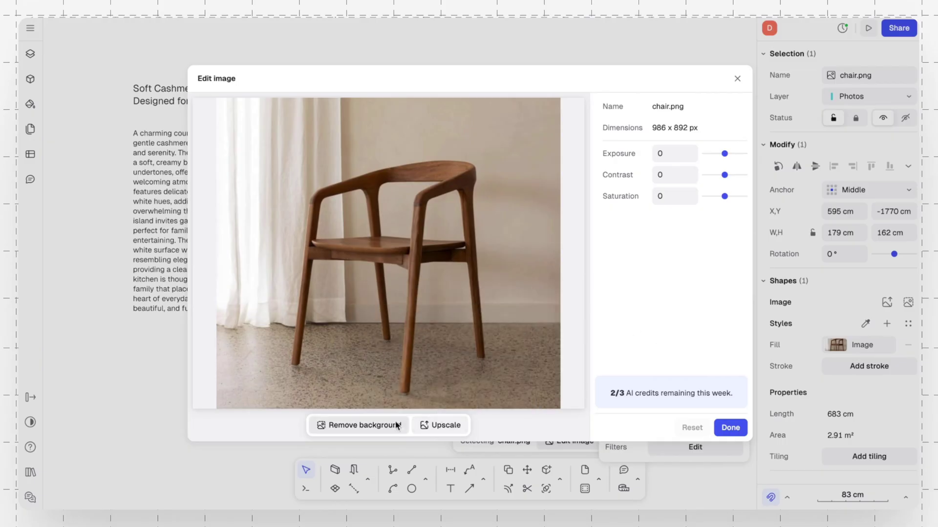
left_click(353, 426)
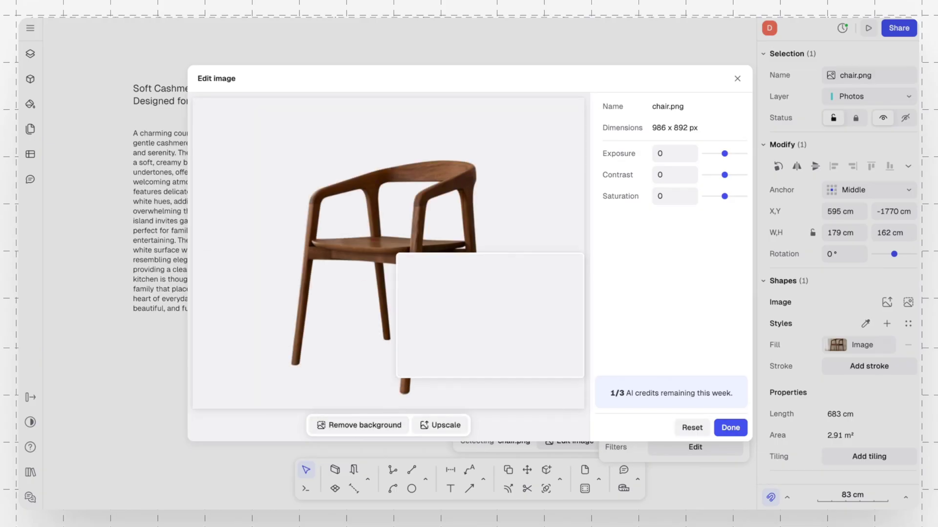
left_click(731, 427)
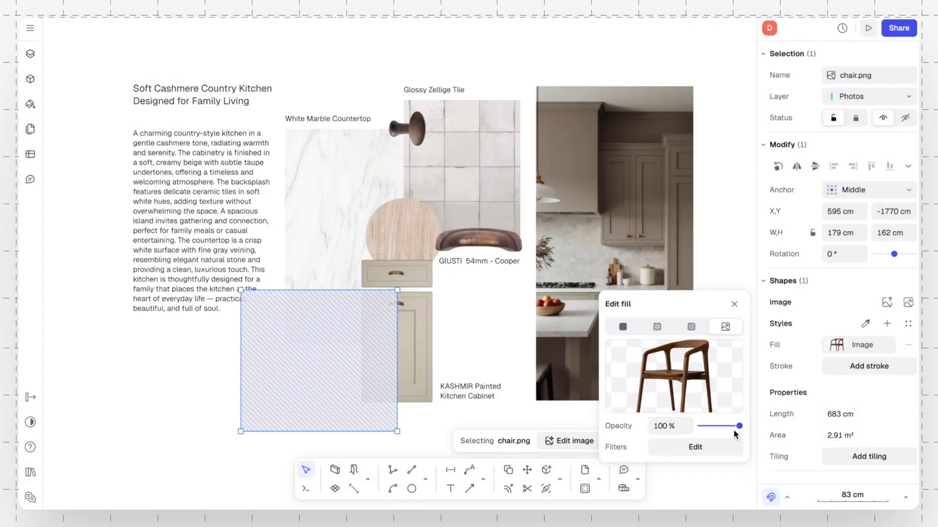
- Move the cut-out chair slightly up and further over the cabinet door sample, then deselect it
left_click(209, 374)
left_click_drag(321, 360, 343, 340)
left_click(213, 367)
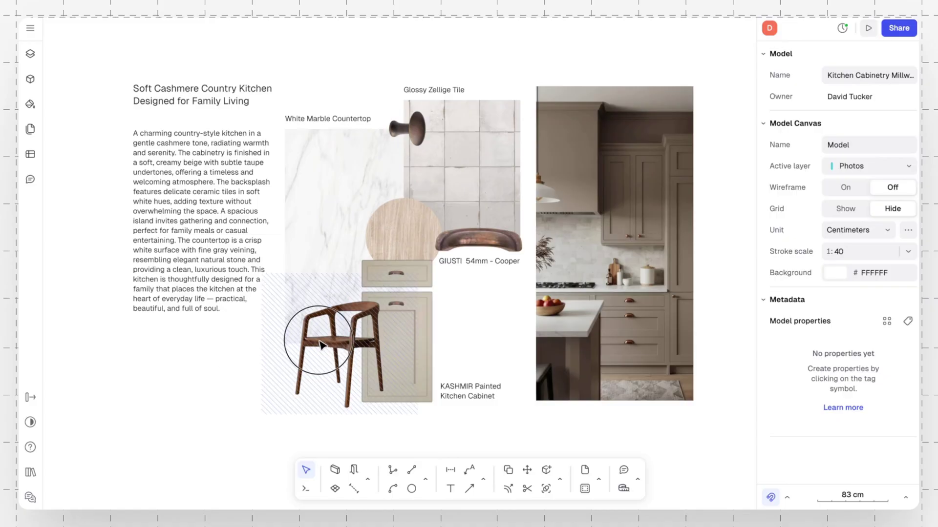
- Move the cut-out chair away from the cabinet door sample so it overlaps only the door's edge, and deselect it
left_click_drag(322, 342, 307, 343)
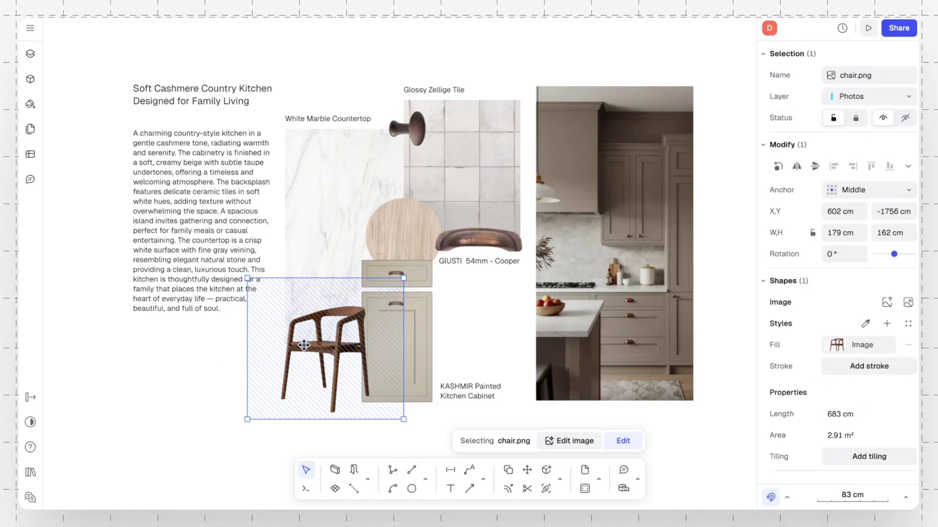
left_click(206, 391)
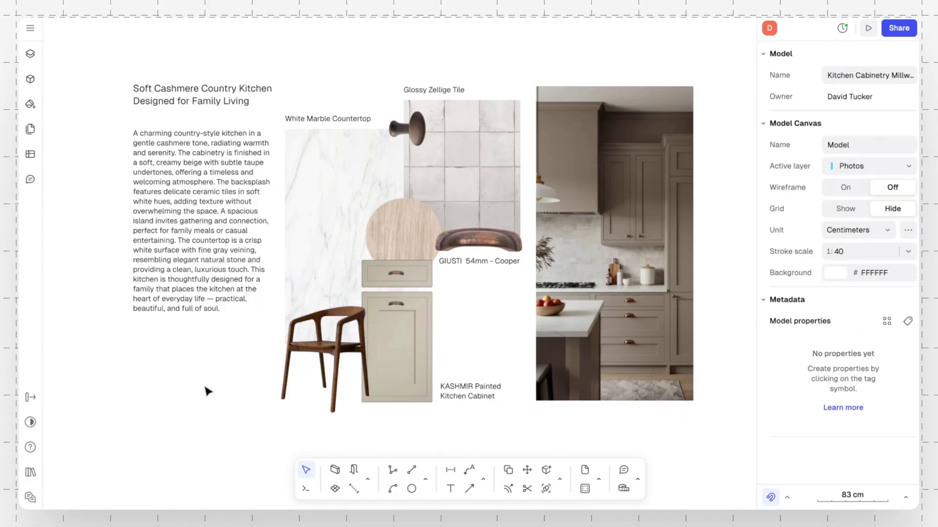
- Add a paper canvas with its default name and create an A4 landscape page on it
key("shift+1")
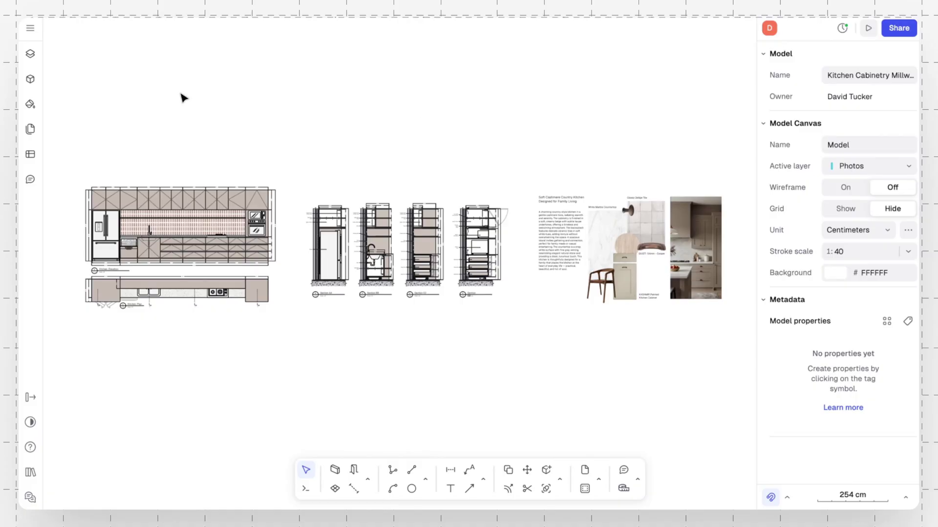
left_click(30, 54)
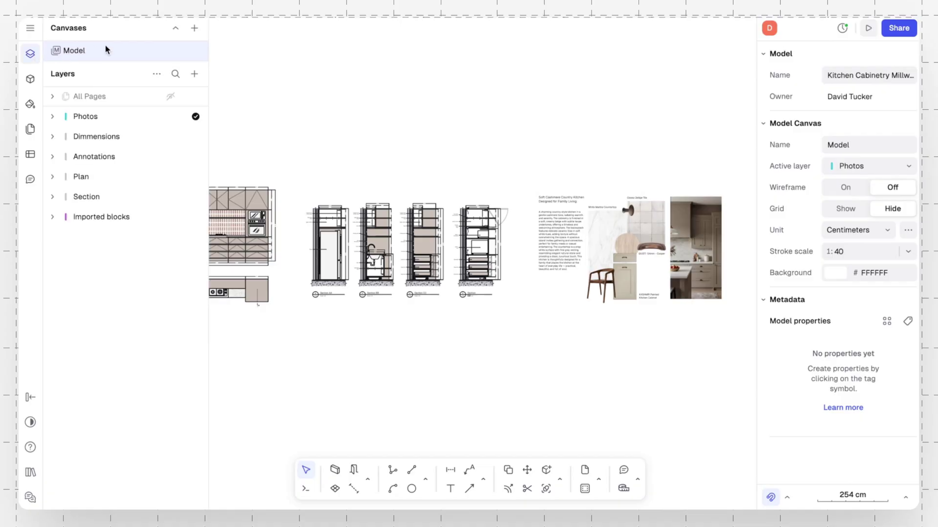
left_click(195, 28)
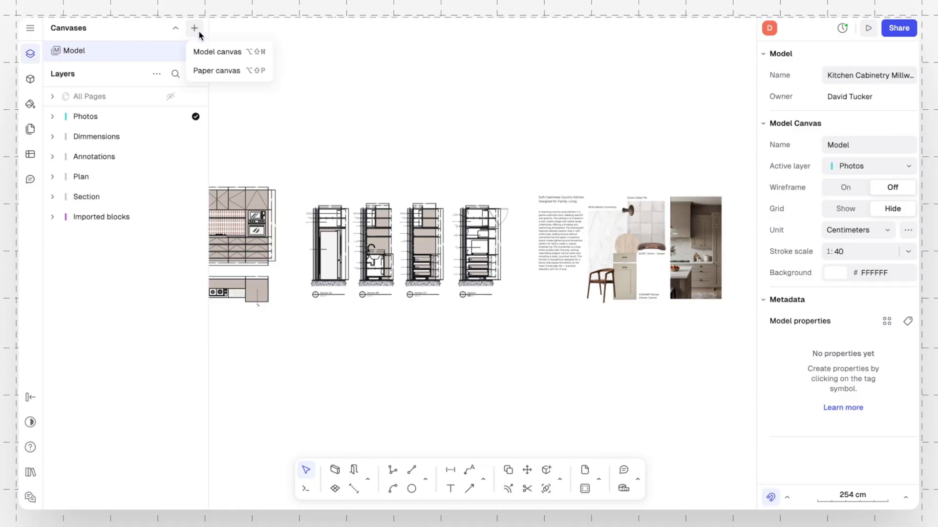
left_click(206, 71)
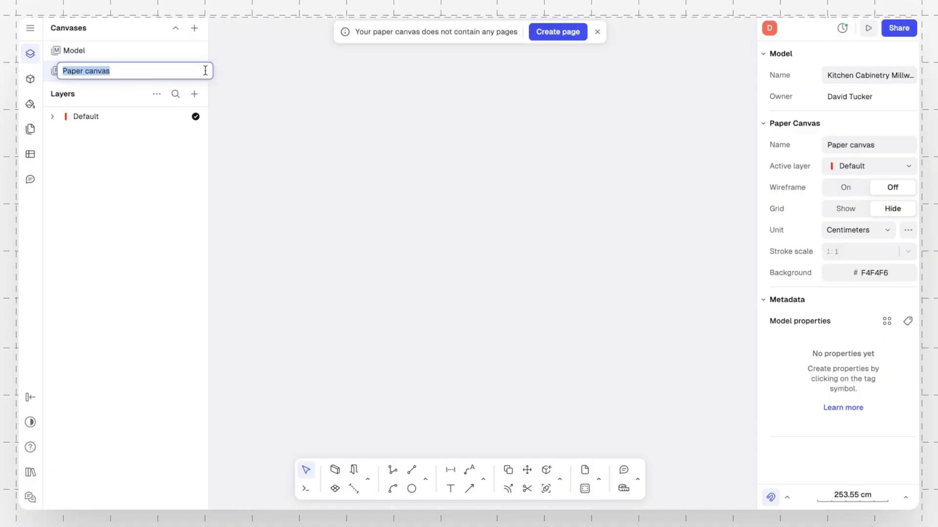
key("Return")
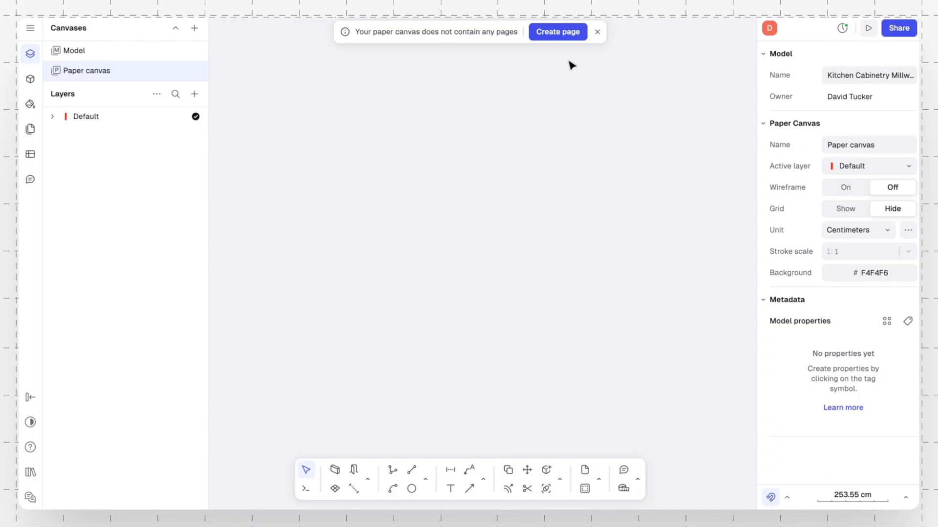
left_click(564, 40)
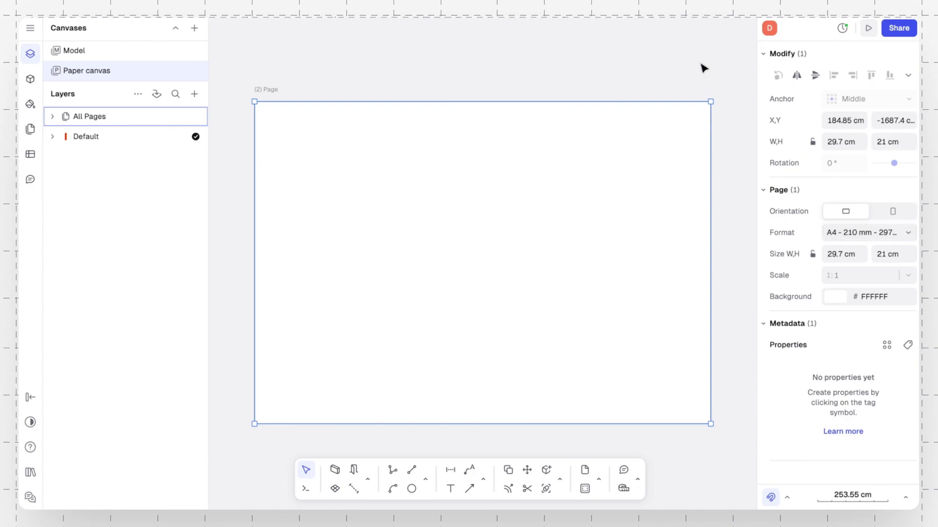
left_click(674, 66)
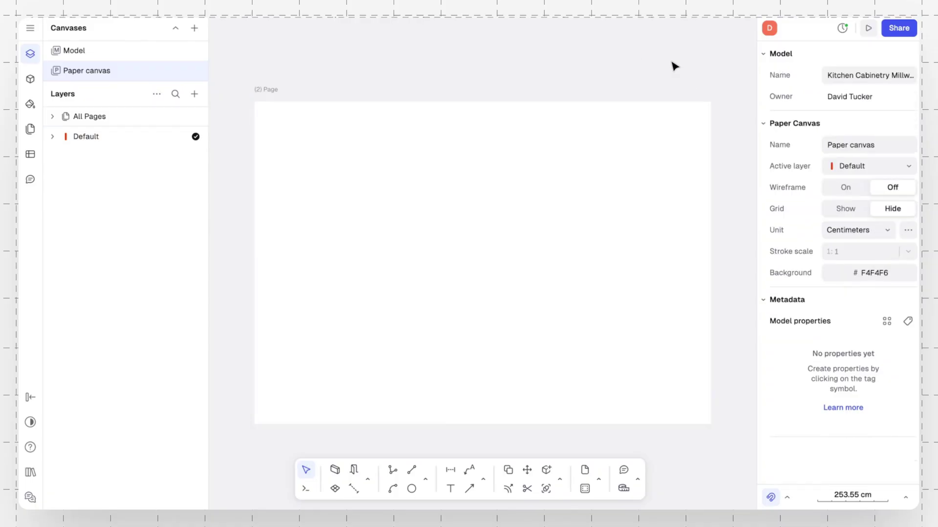
- Draw a view of the Model canvas about 14.94 × 11.94 cm on the page and set its scale to 1:50
left_click(584, 489)
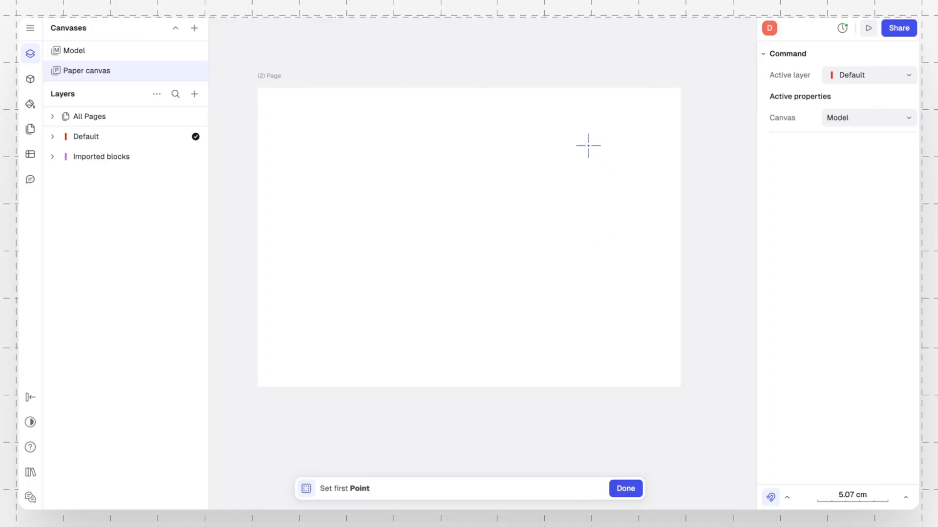
left_click(578, 145)
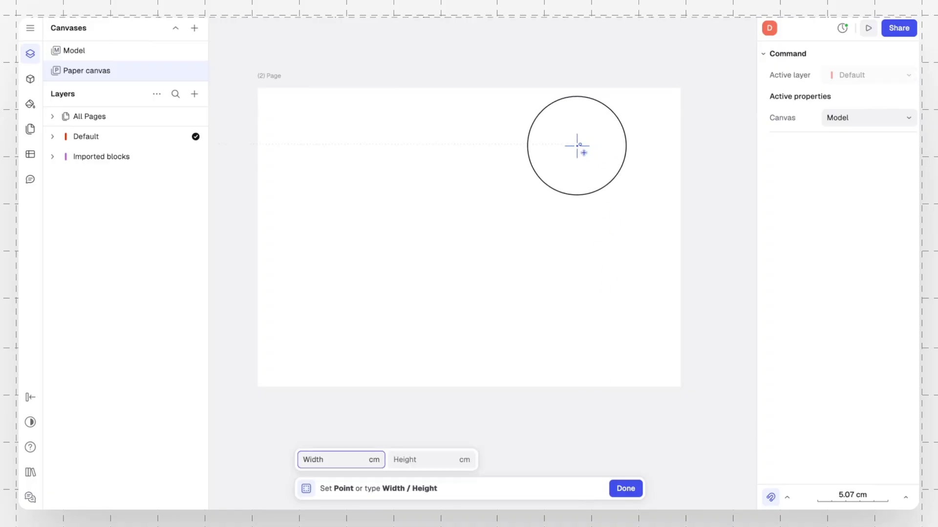
left_click(374, 321)
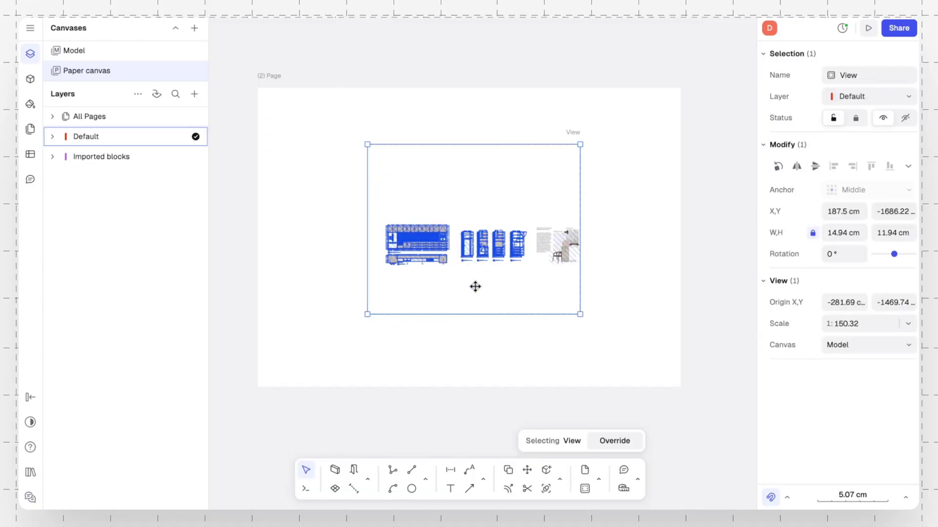
left_click(856, 345)
left_click(855, 345)
left_click(908, 324)
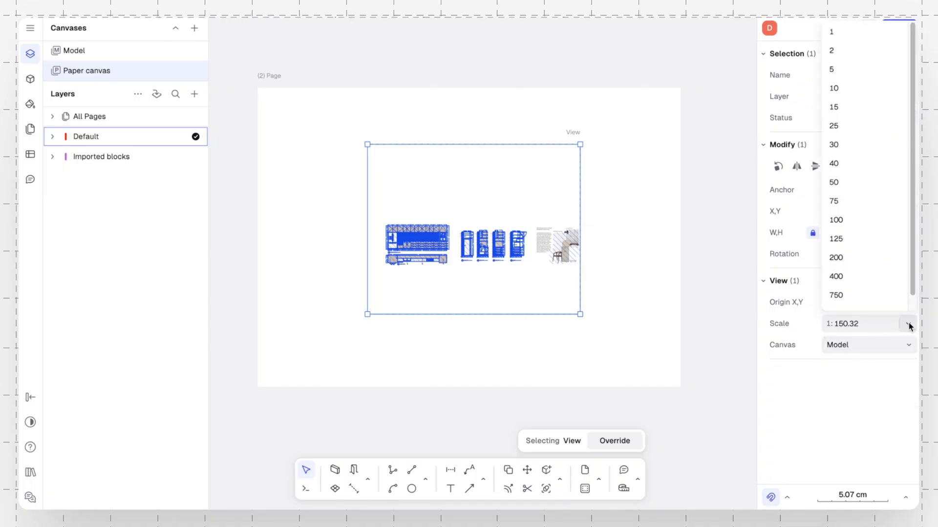
left_click(872, 183)
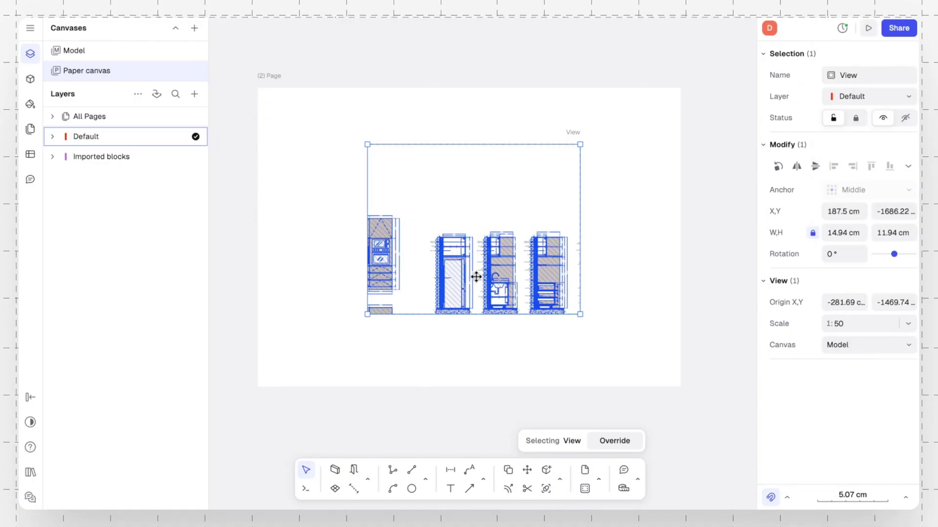
- Override the view and shift its contents until the full kitchen elevation and plan sit centred in the frame
double_click(385, 231)
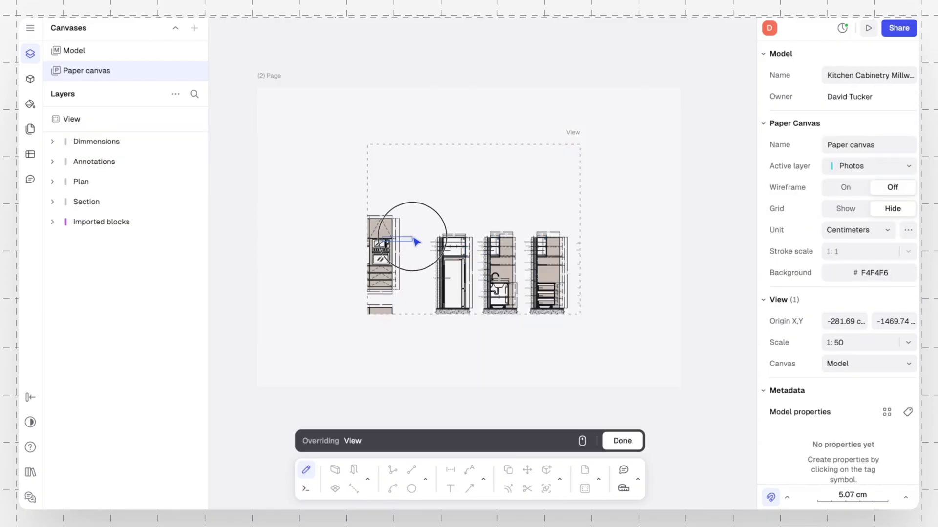
scroll(414, 241, "left", 5)
scroll(414, 241, "down", 2)
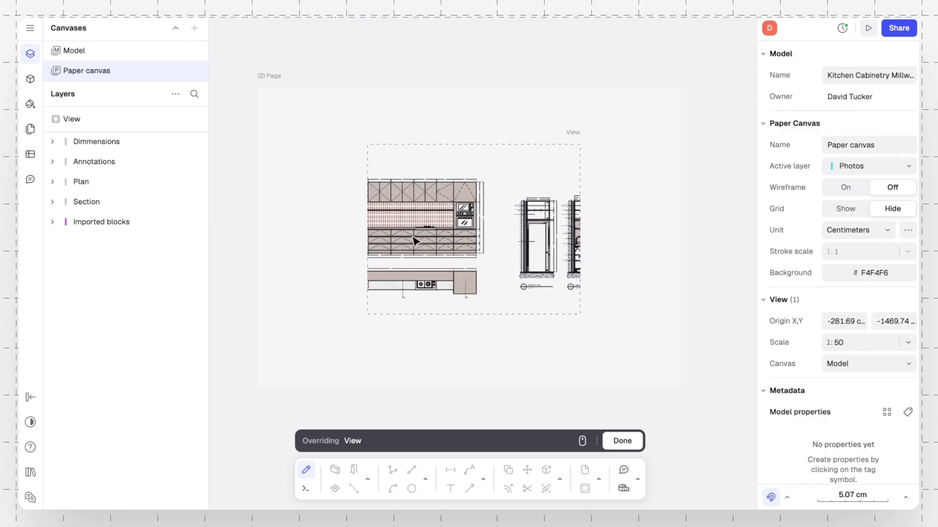
scroll(414, 241, "left", 6)
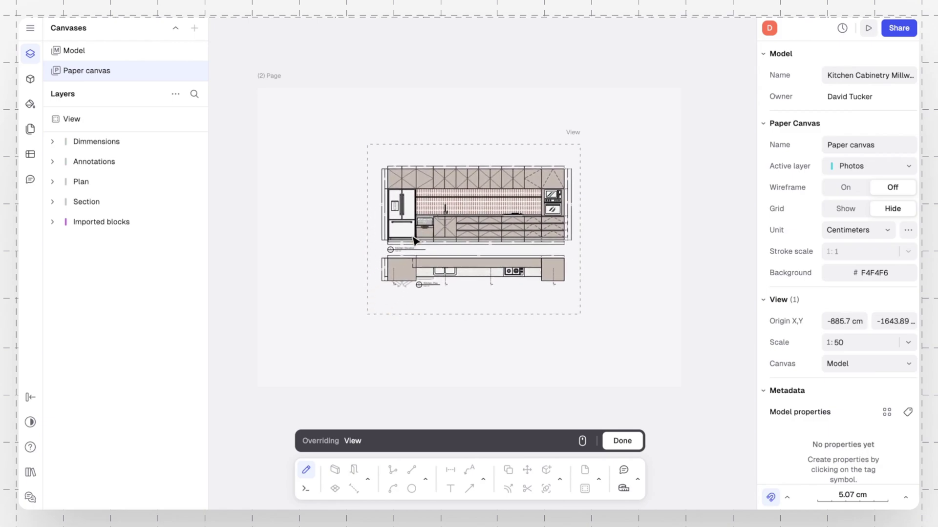
scroll(414, 240, "right", 1)
scroll(415, 241, "up", 1)
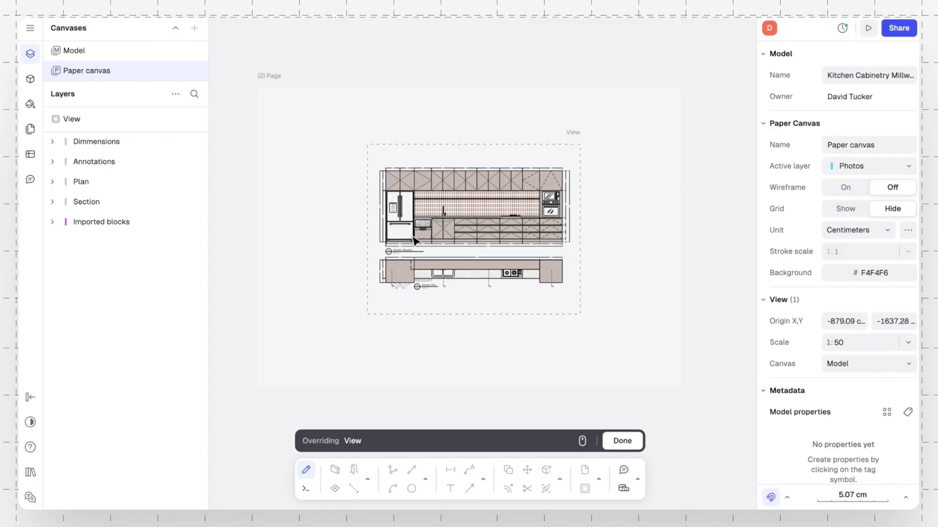
right_click(414, 240)
key("Escape")
left_click(622, 441)
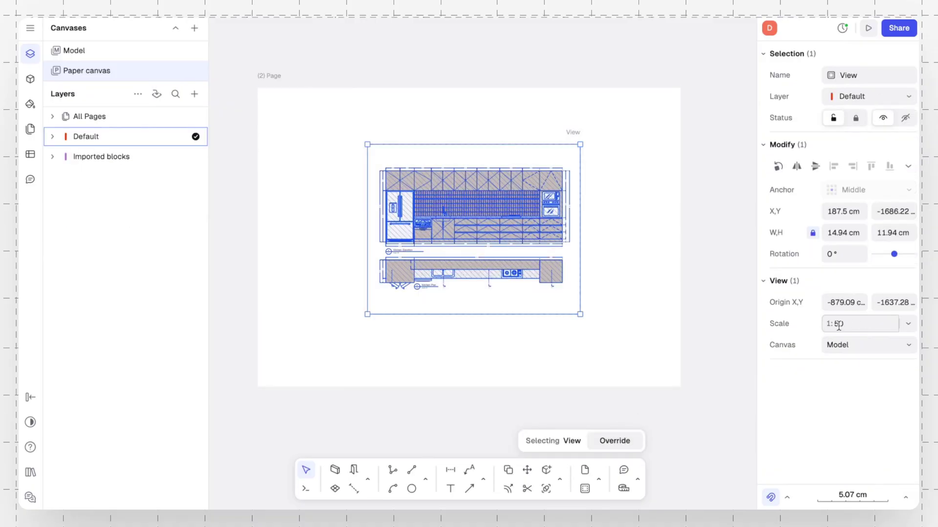
- Nudge the view sideways to centre it horizontally on the page, and deselect it
left_click(608, 305)
left_click(544, 232)
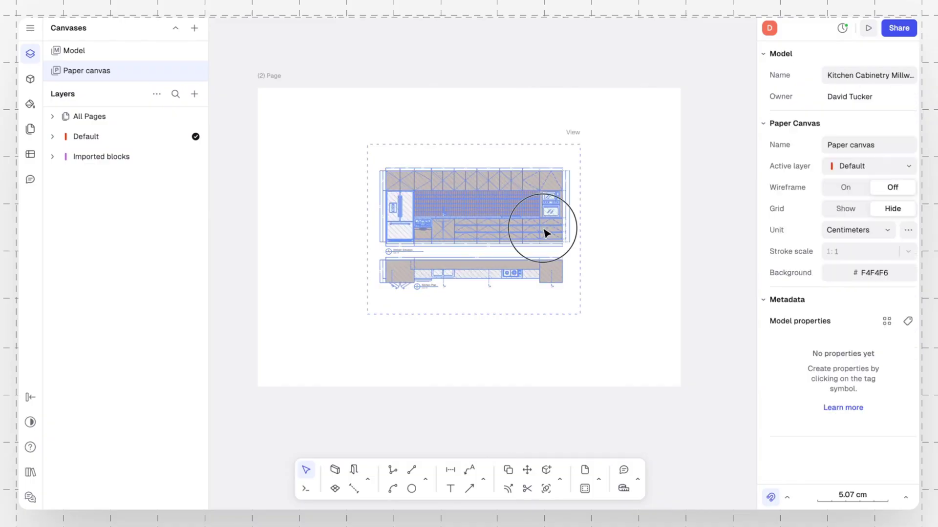
left_click(624, 215)
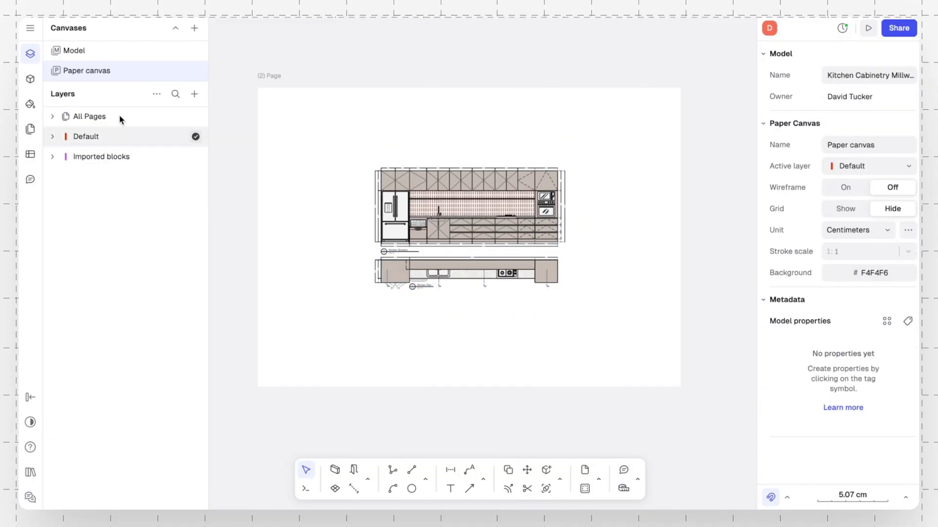
- Search the block libraries for "title" and open the Title blocks & annotations library
left_click(32, 80)
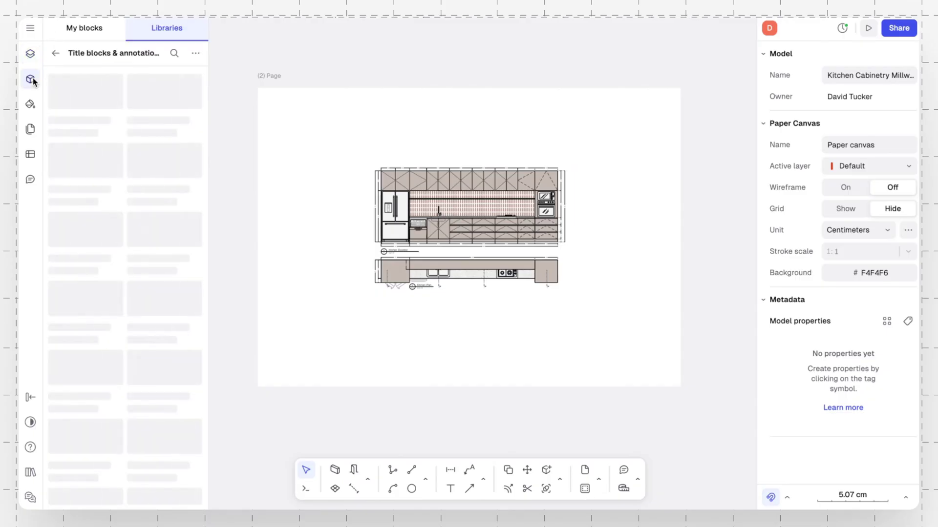
left_click(29, 81)
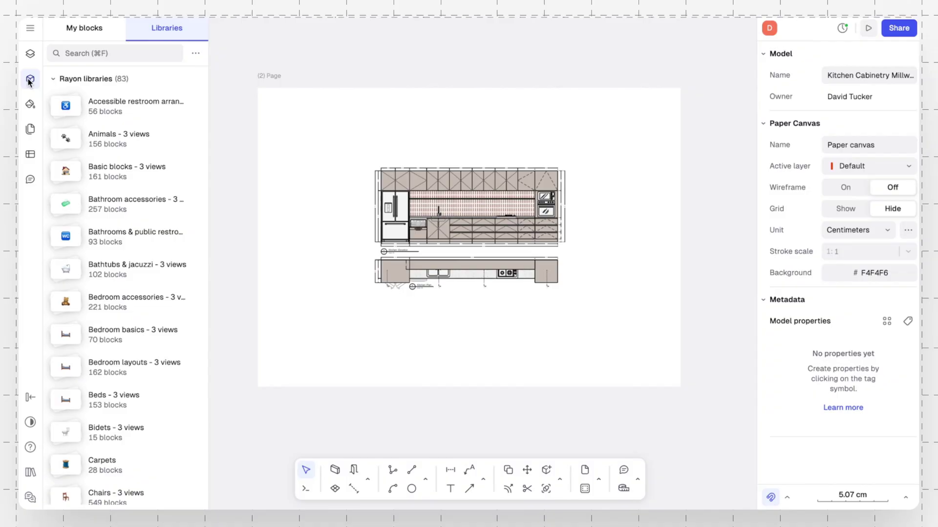
left_click(108, 54)
type("title")
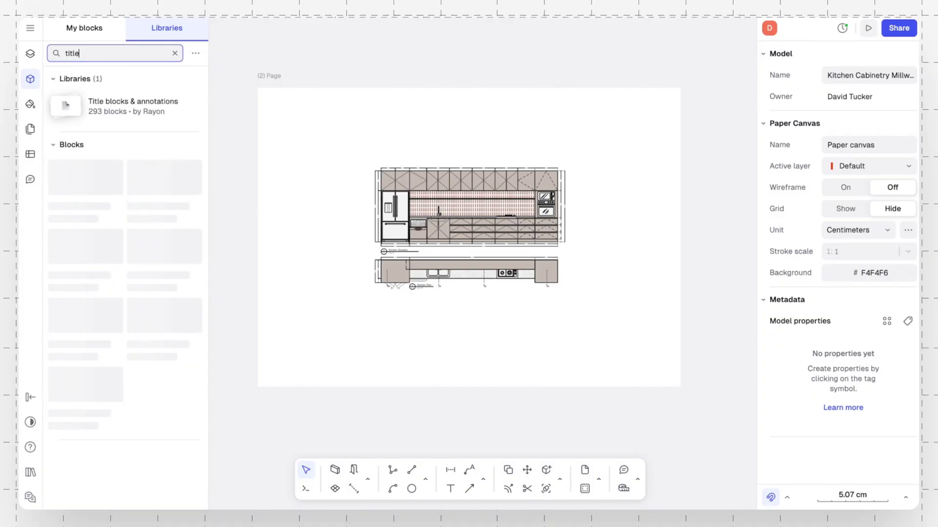
left_click(96, 110)
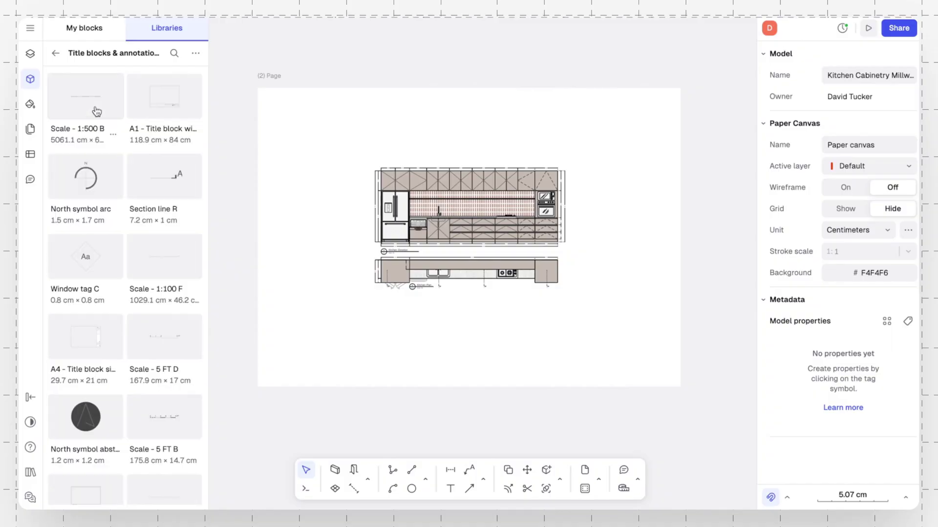
- Insert the 29.7 × 21 cm A4 minimal horizontal title block and align it with the page edges
scroll(120, 243, "down", 5)
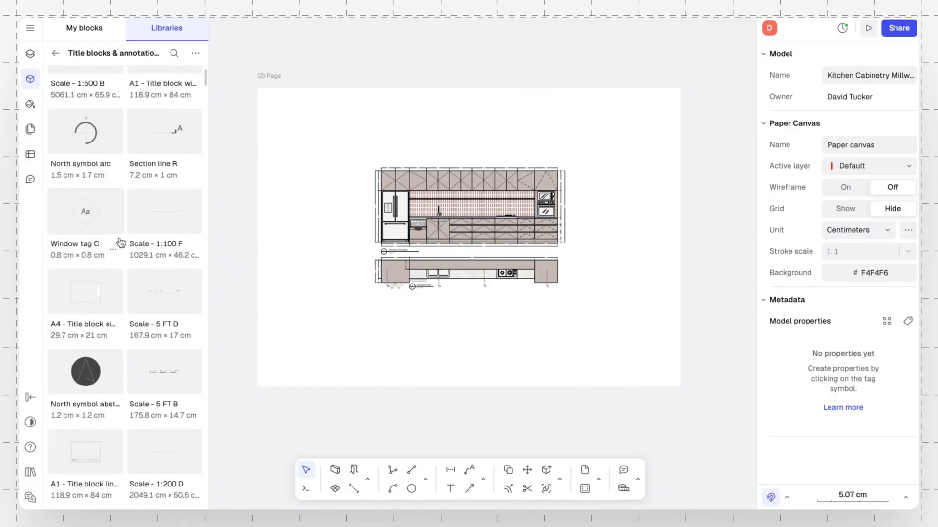
scroll(118, 321, "down", 6)
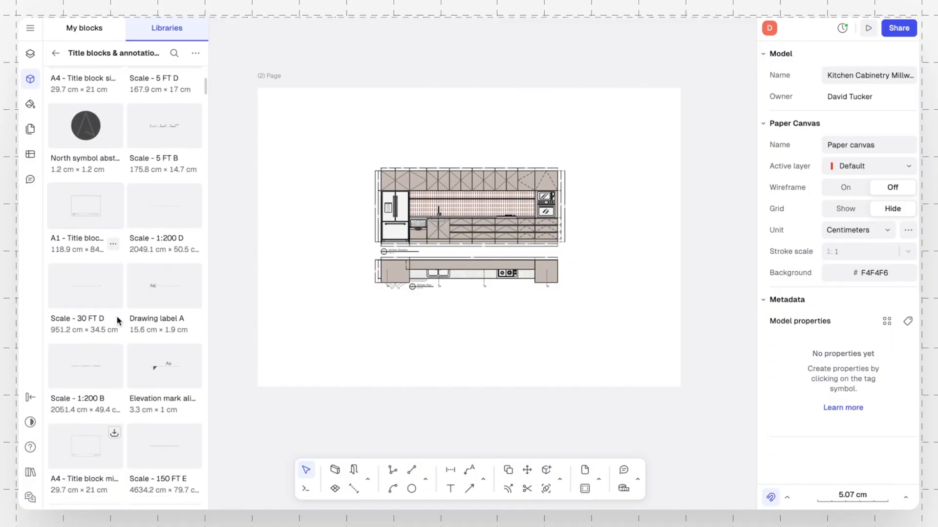
left_click_drag(88, 303, 314, 265)
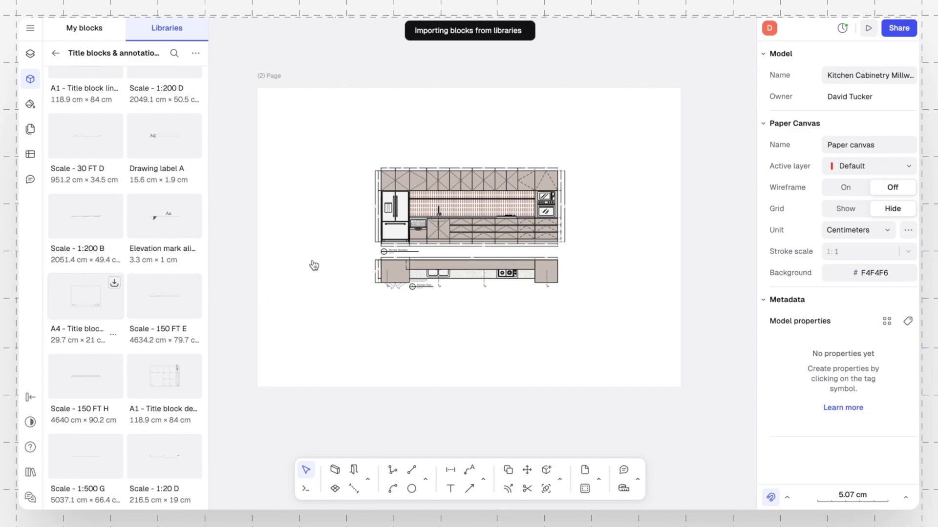
scroll(314, 265, "down", 3)
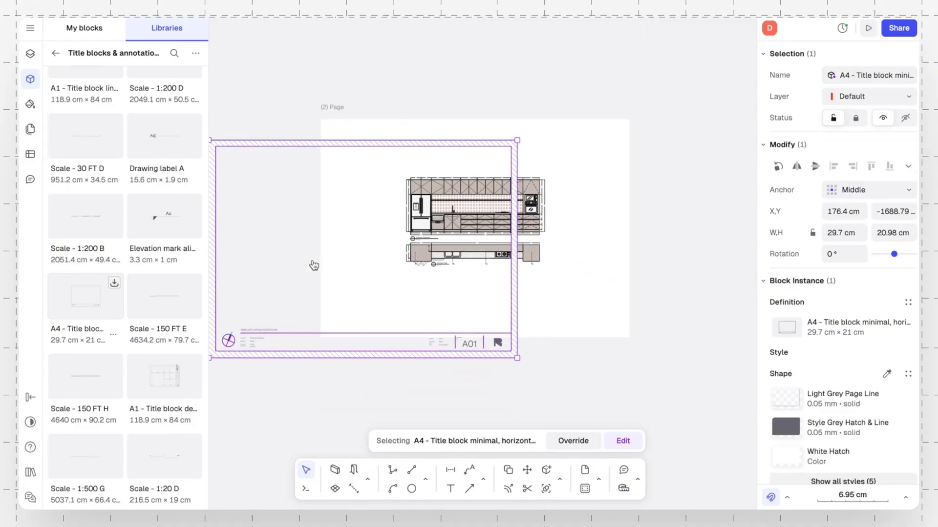
left_click_drag(293, 146, 407, 124)
left_click(464, 78)
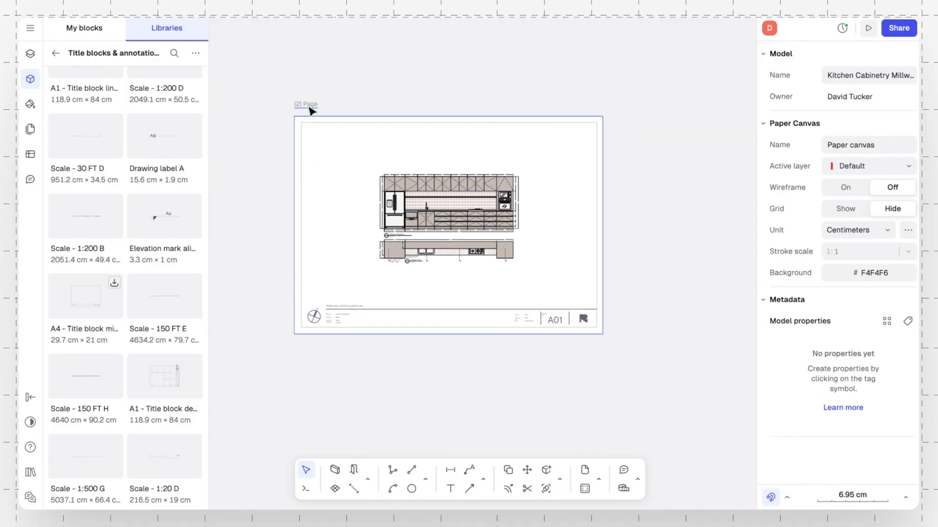
- Rename the page as Plan & Elevation
left_click(309, 106)
left_click_drag(309, 103, 308, 103)
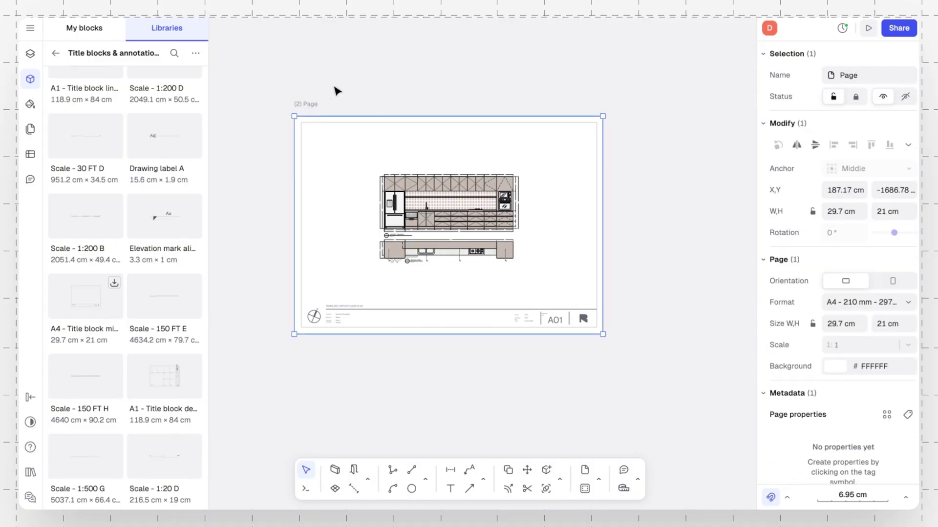
left_click(862, 76)
double_click(862, 78)
type("P")
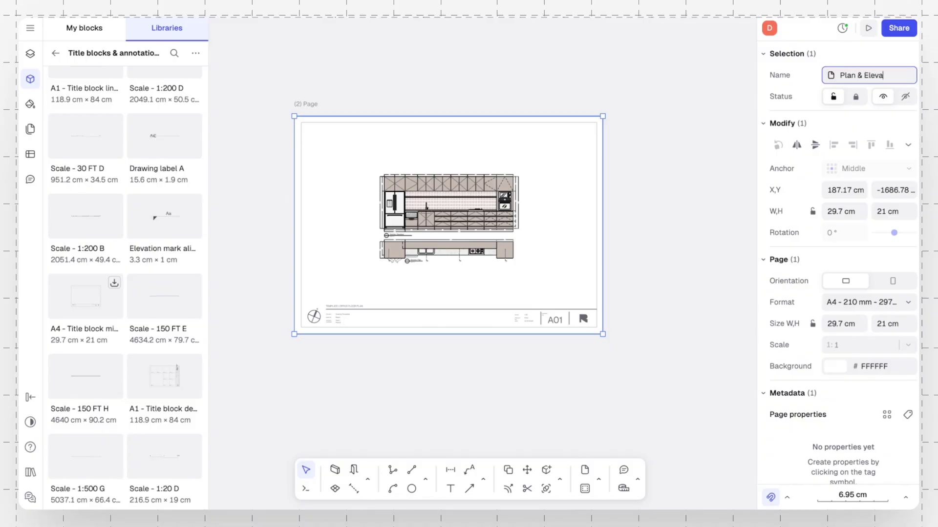
key("Return")
left_click(702, 131)
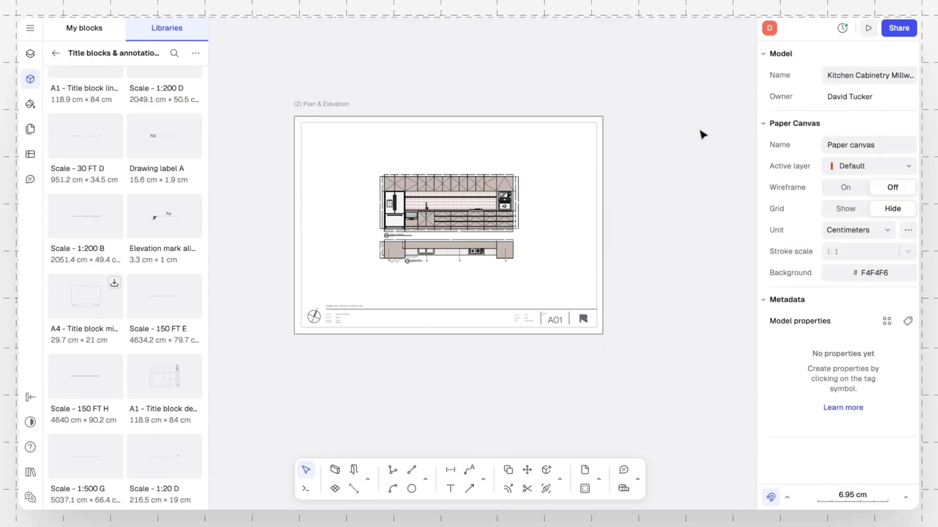
- Copy the Plan & Elevation page with its title block and view about 31.7 cm sideways, leaving a small gap between pages
key("ctrl+backslash")
key("shift+1")
left_click(245, 63)
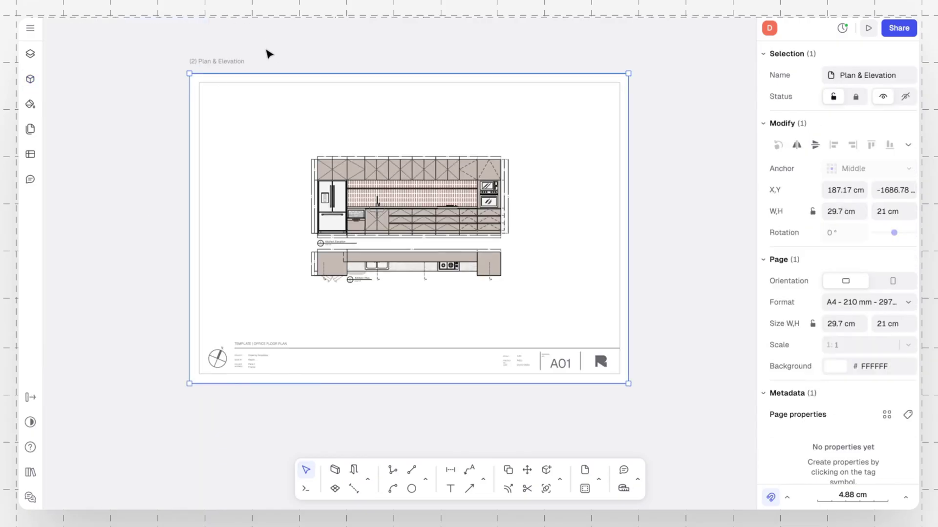
left_click(266, 54)
left_click_drag(176, 38, 674, 413)
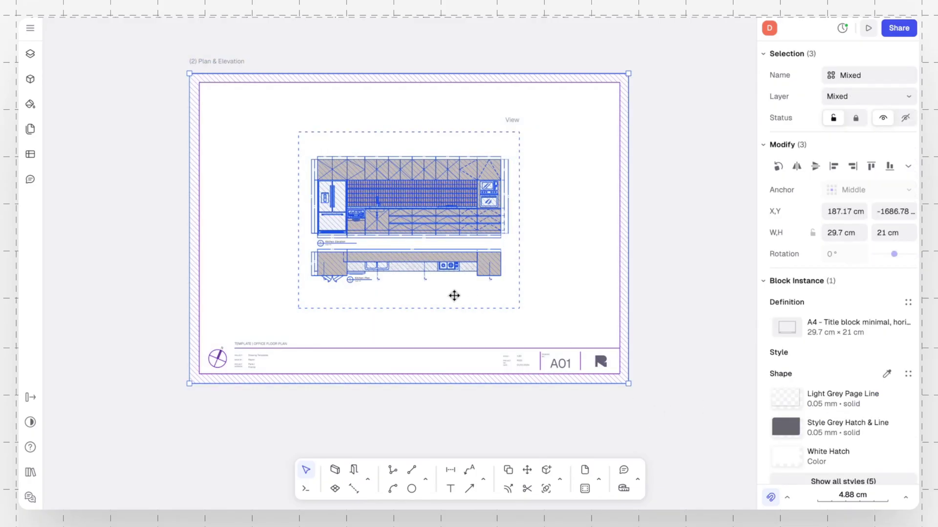
left_click(508, 470)
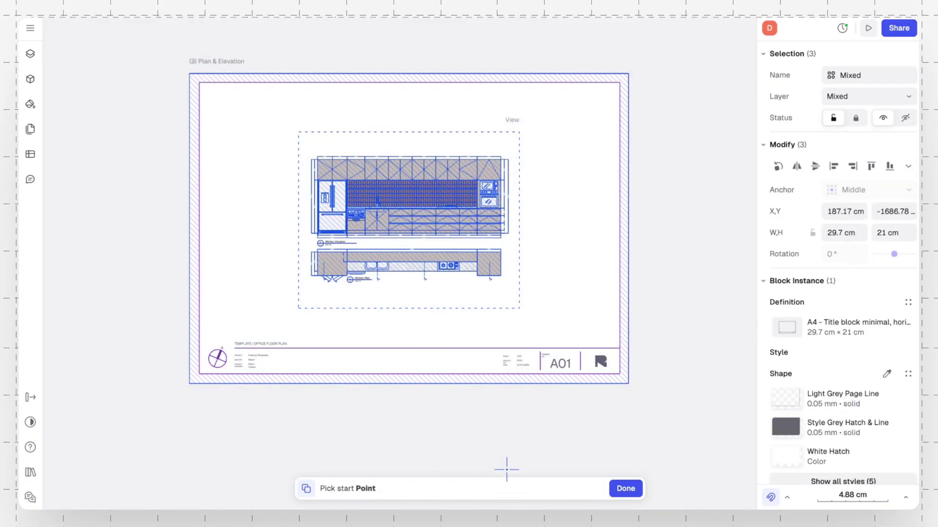
left_click(189, 383)
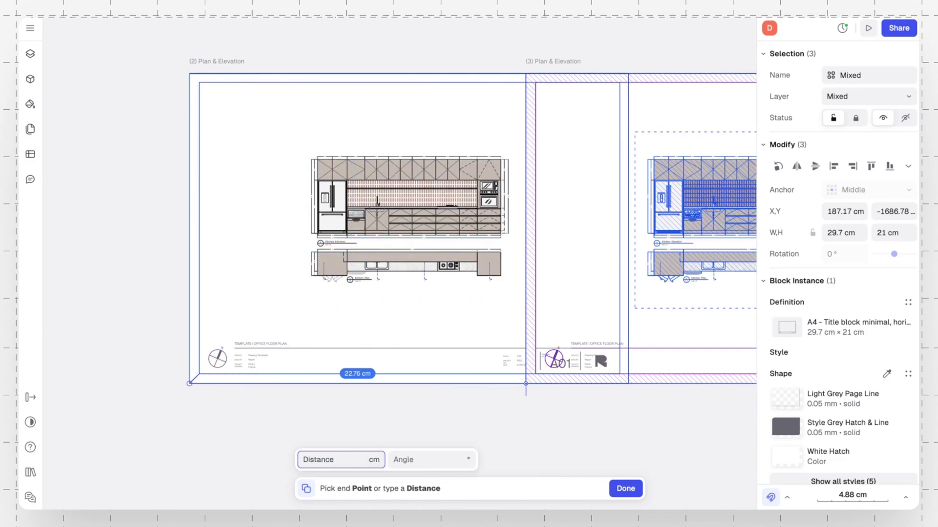
left_click(659, 381)
scroll(658, 381, "right", 5)
scroll(657, 379, "right", 5)
key("Escape")
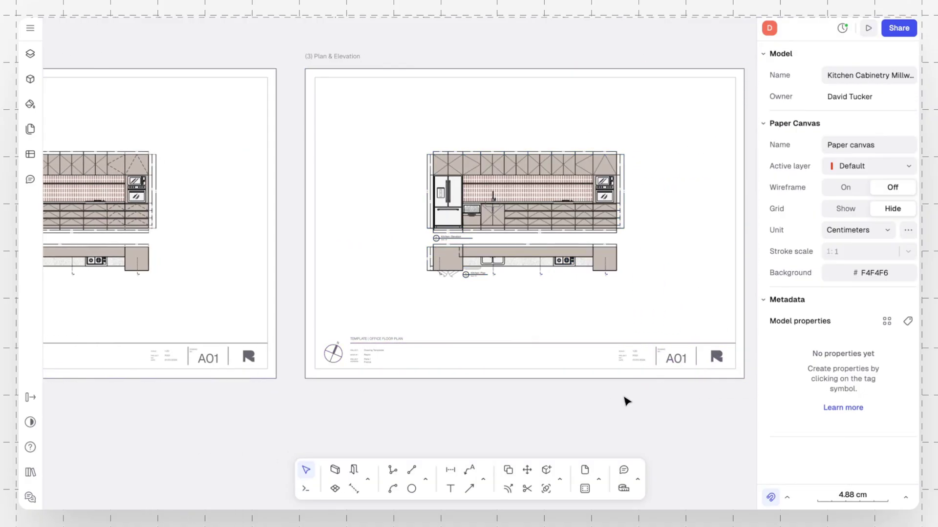
- Rename the copied page as Sections
scroll(620, 399, "right", 1)
left_click(305, 57)
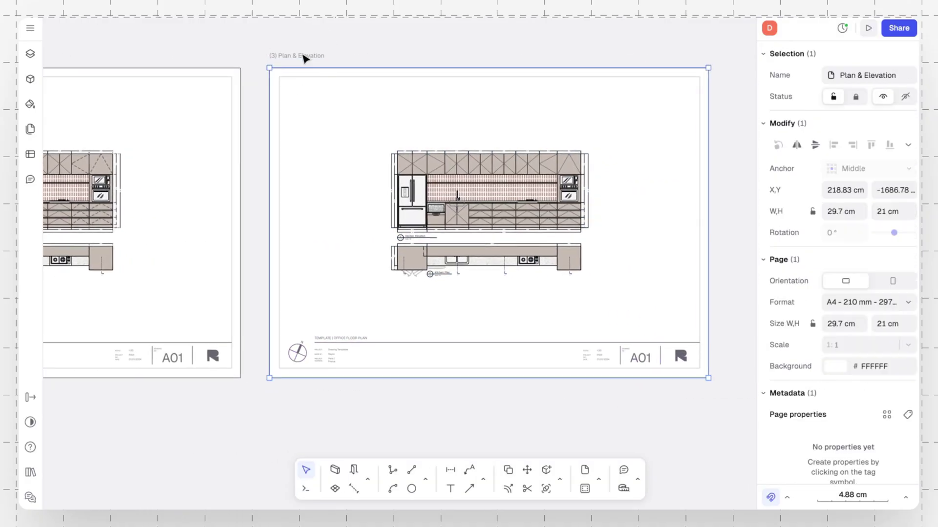
left_click(853, 70)
type("Sections")
key("Return")
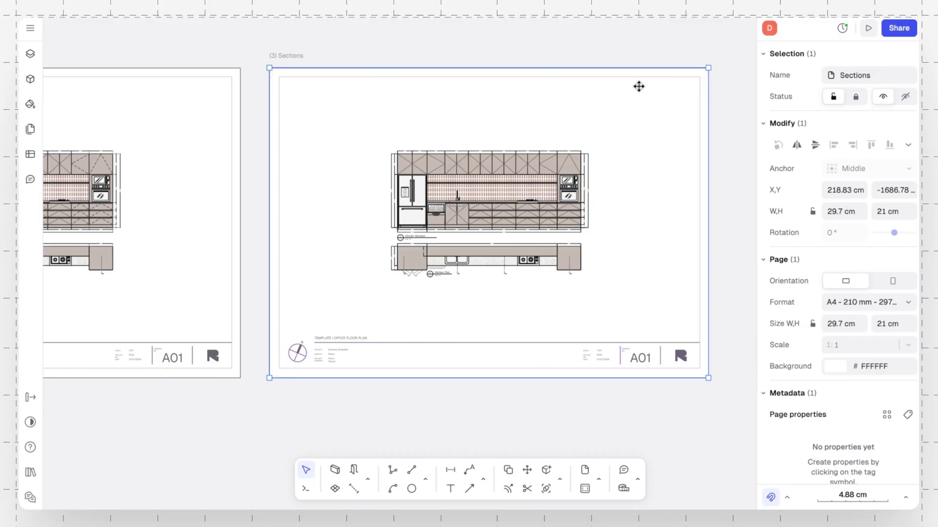
- Override the view on the Sections page and shift its content to frame the four cabinet sections at 1:50
left_click(517, 184)
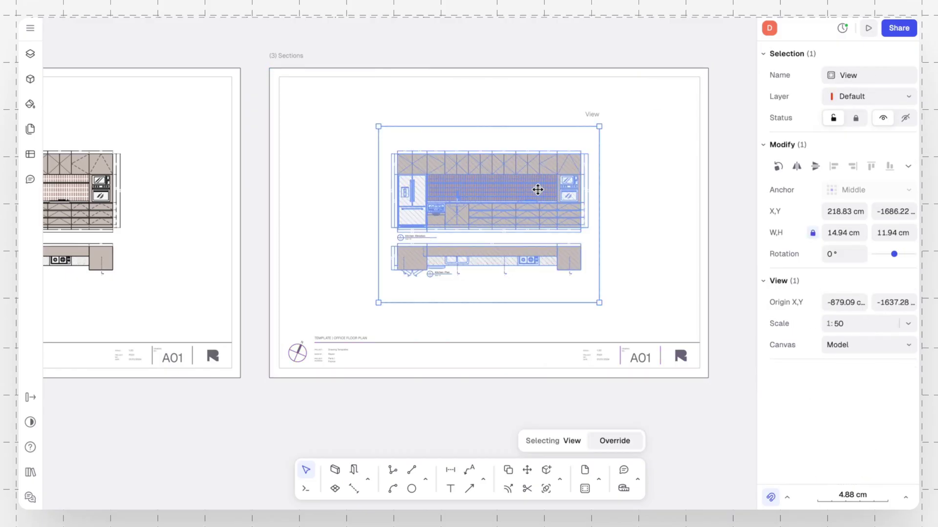
double_click(537, 190)
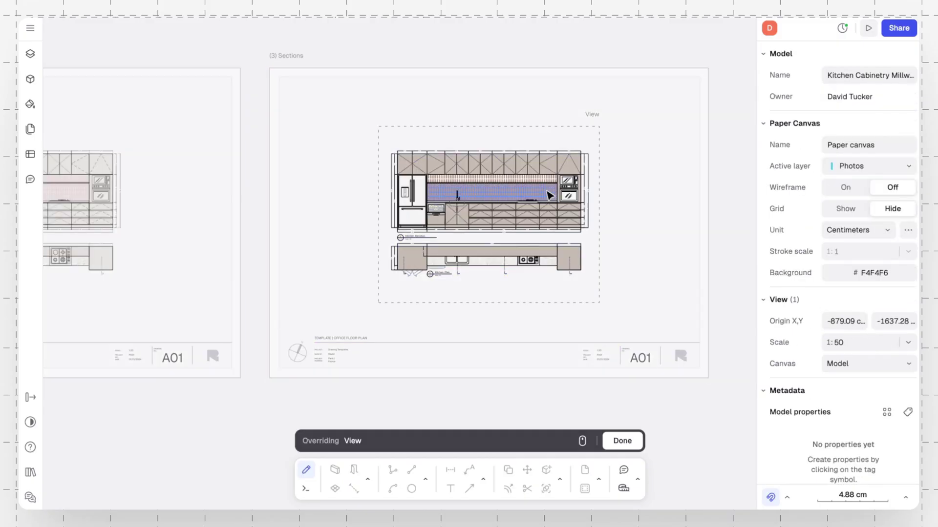
scroll(550, 195, "right", 10)
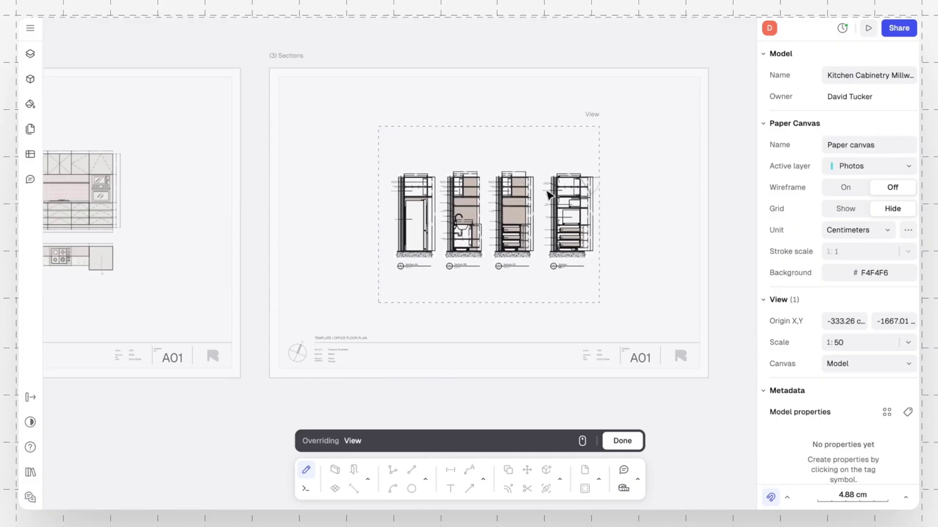
scroll(549, 195, "down", 2)
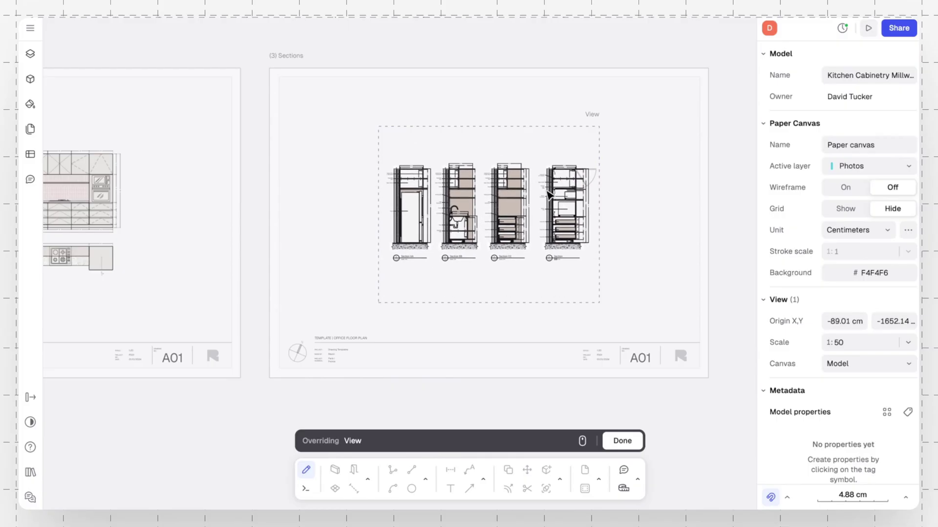
scroll(550, 196, "right", 1)
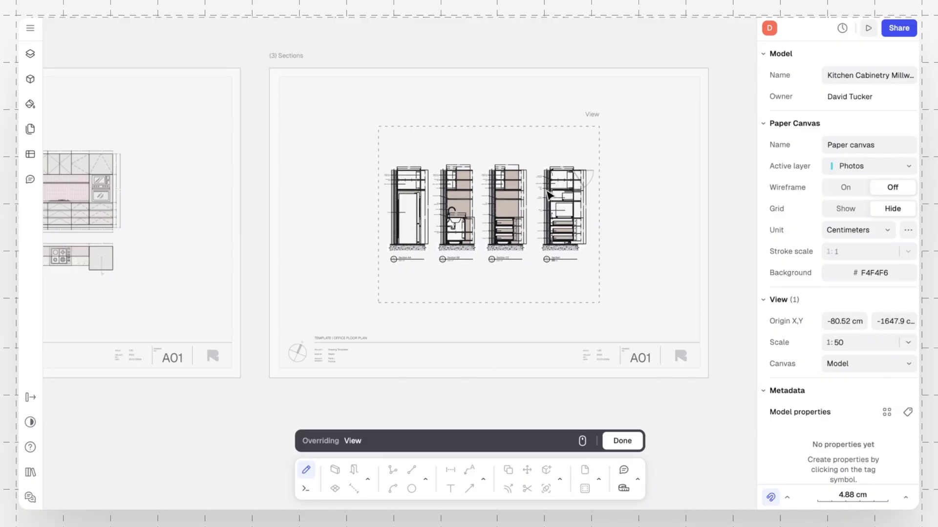
left_click(627, 441)
left_click(661, 411)
- Copy the Sections page with its title block and view 31.66 cm sideways, matching the existing page spacing
scroll(662, 410, "right", 5)
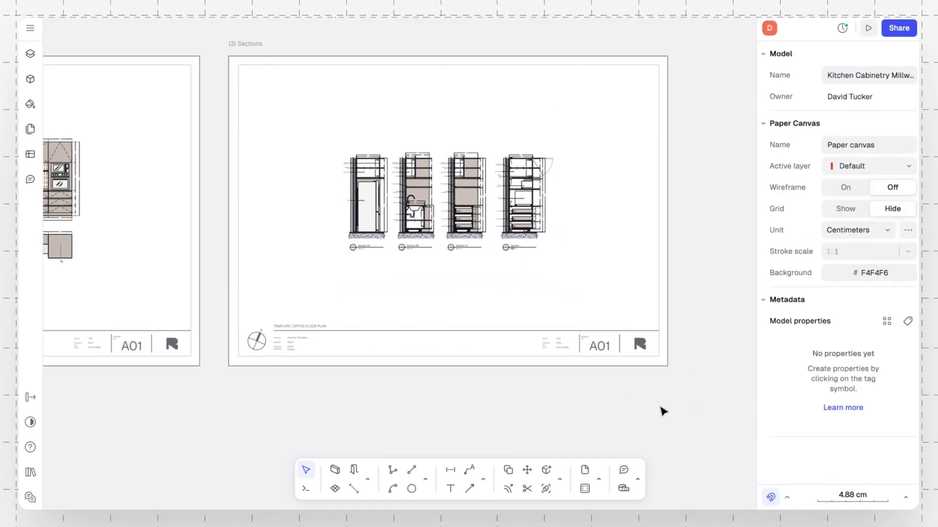
scroll(661, 411, "right", 1)
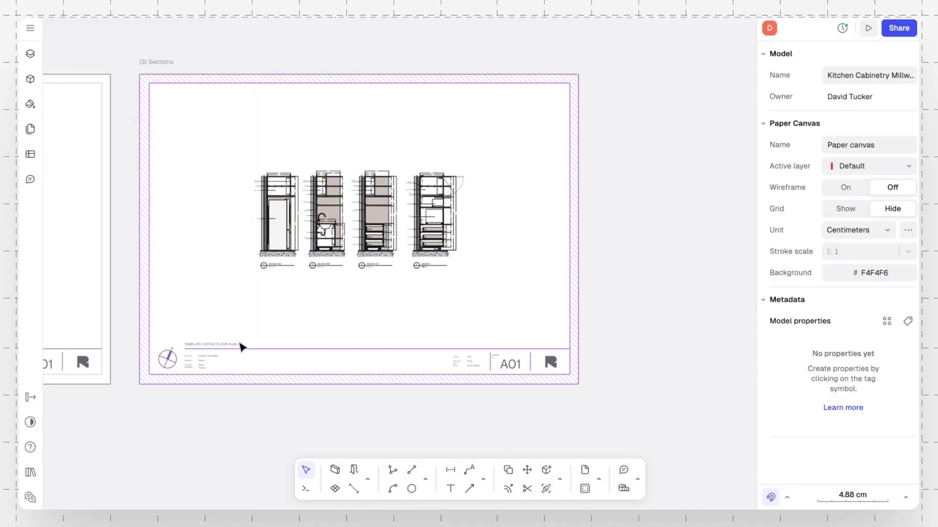
left_click_drag(124, 44, 609, 413)
left_click(508, 469)
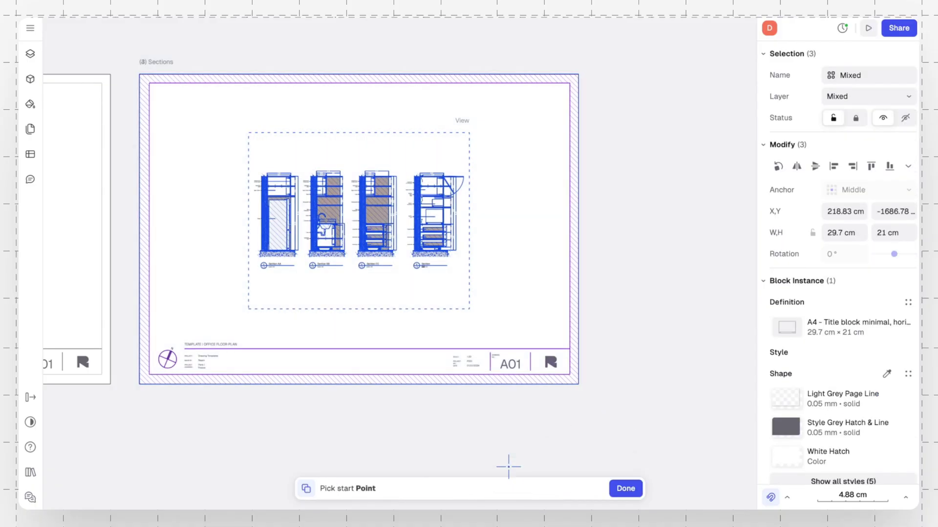
left_click(111, 384)
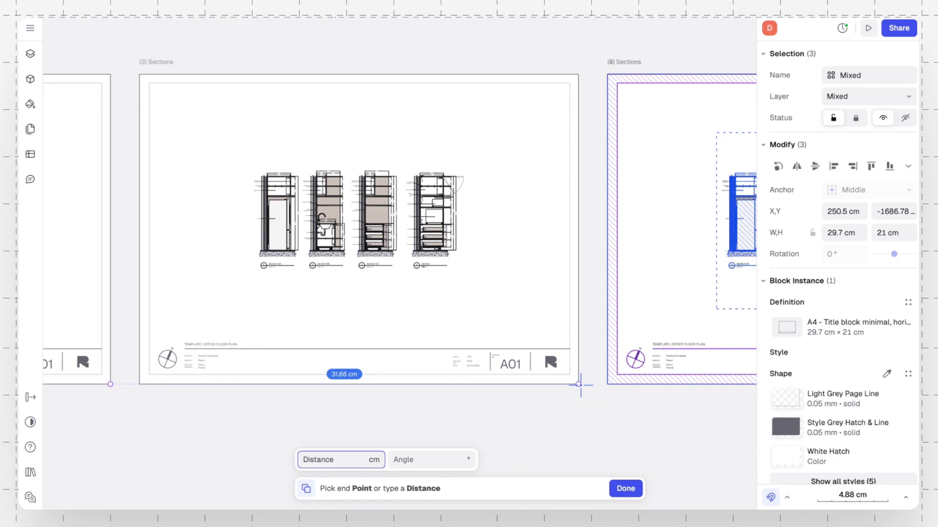
scroll(577, 383, "left", 5)
scroll(581, 385, "right", 4)
left_click(581, 388)
key("Escape")
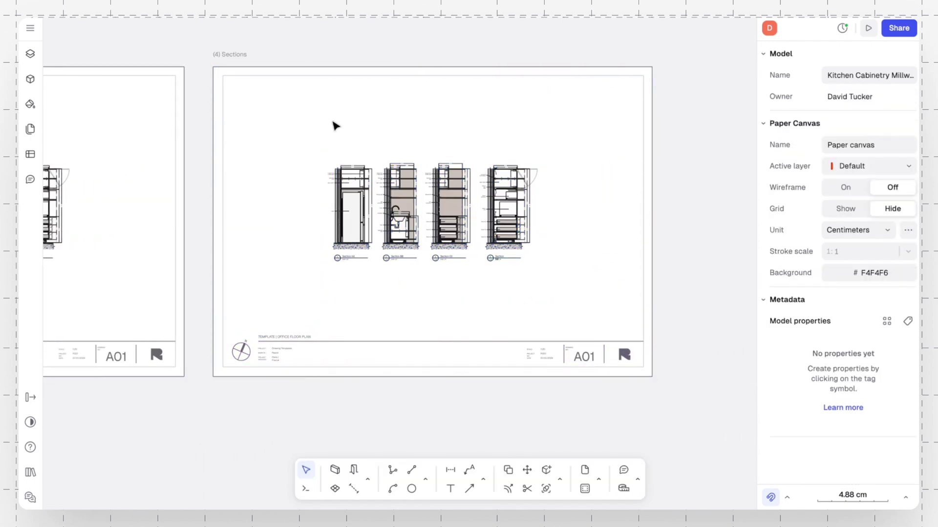
- Rename the newest page copy as Mood Board
left_click(243, 59)
double_click(858, 73)
type("Mood Board")
key("Return")
- Override the view on the Mood Board page and shift its content to frame the mood board text and images
double_click(441, 205)
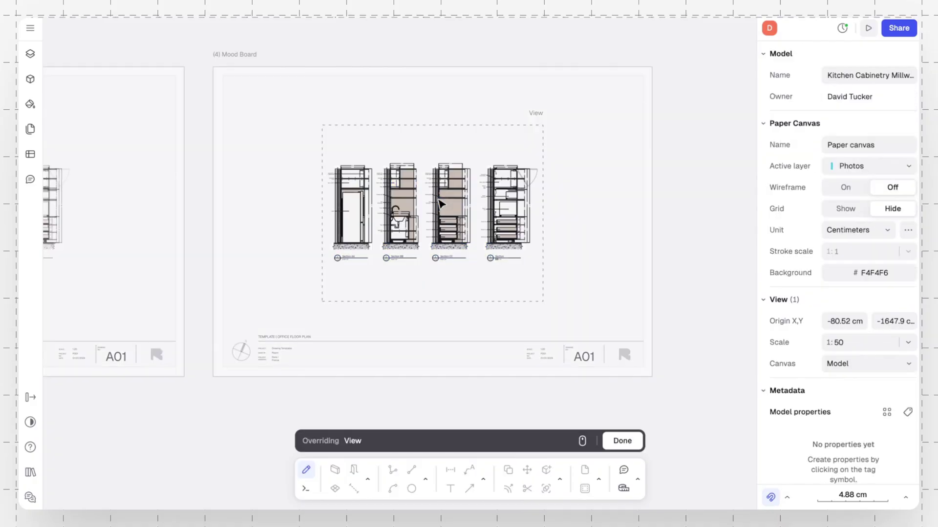
scroll(441, 204, "right", 10)
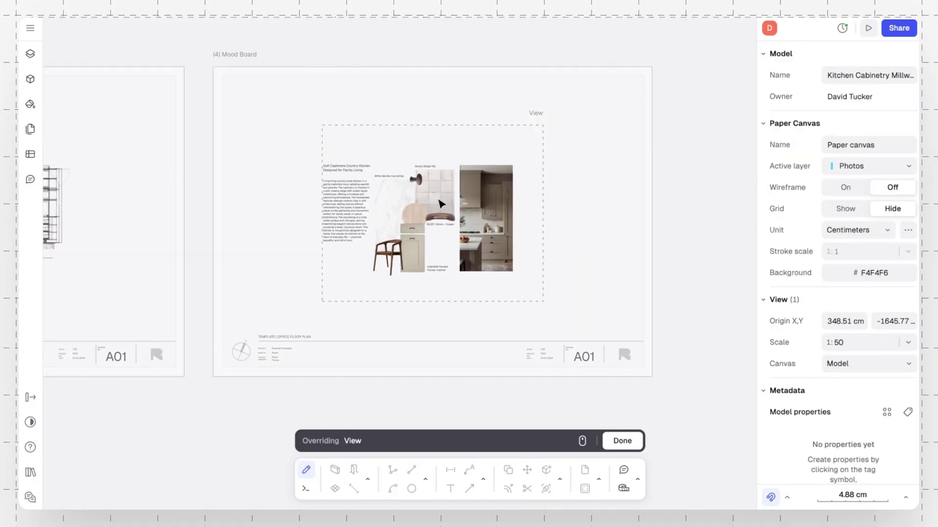
scroll(441, 204, "left", 3)
scroll(441, 204, "up", 2)
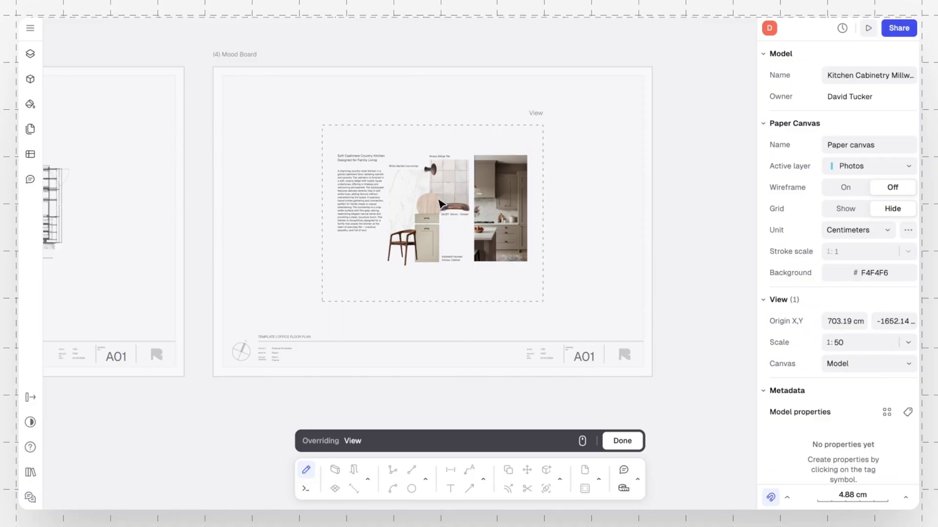
scroll(441, 204, "up", 1)
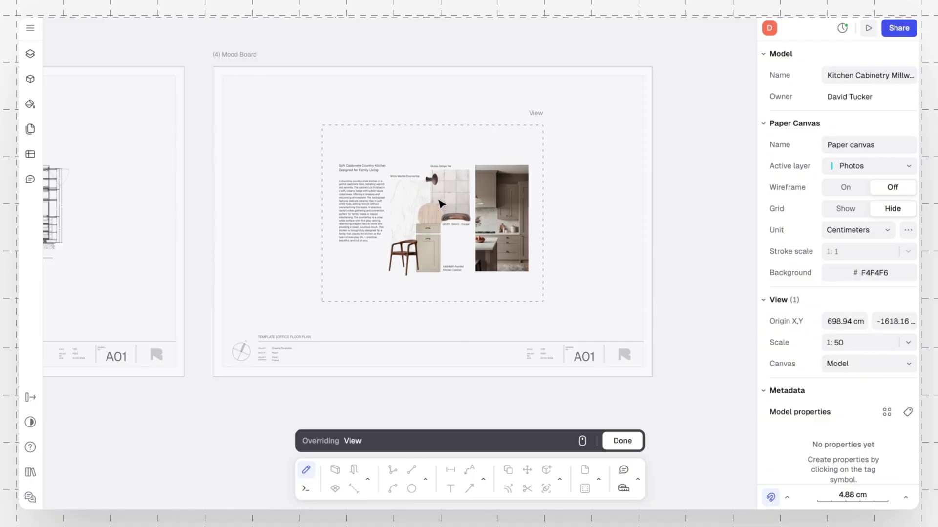
left_click(623, 441)
left_click(708, 395)
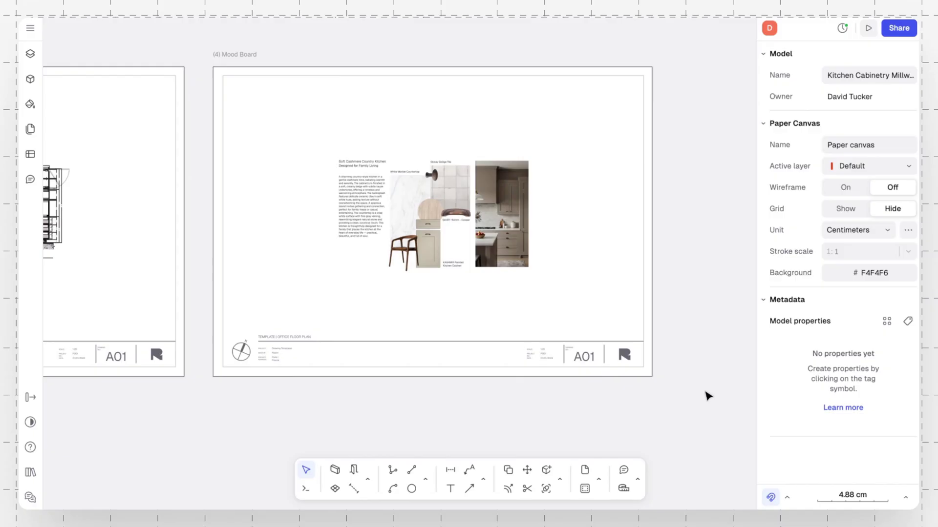
- Review all three pages together and go through Plan & Elevation, Sections and Mood Board in the page list
scroll(610, 325, "down", 5)
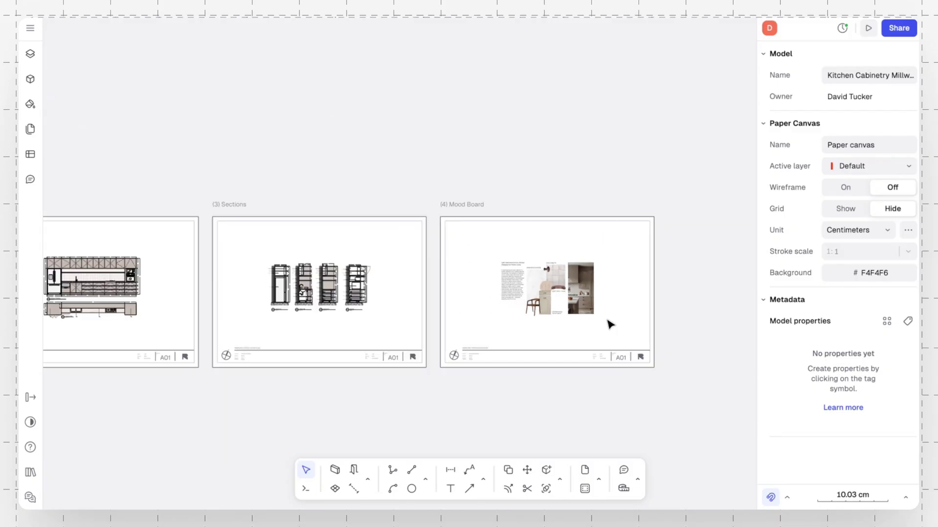
scroll(505, 430, "left", 3)
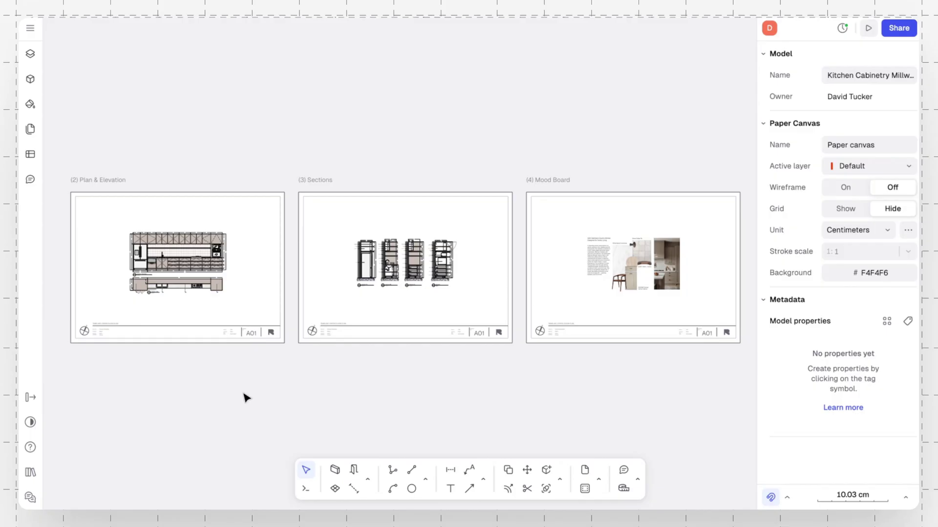
left_click(30, 129)
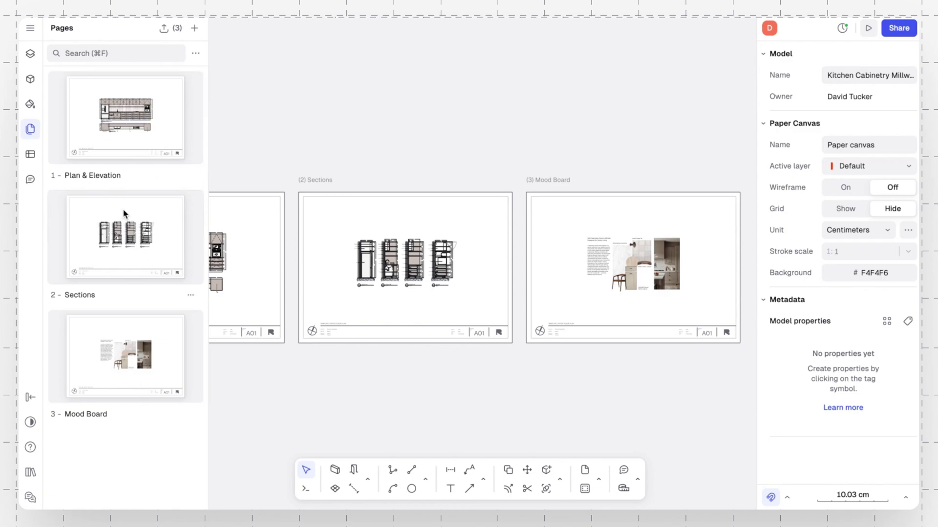
left_click(121, 137)
left_click_drag(149, 142, 148, 122)
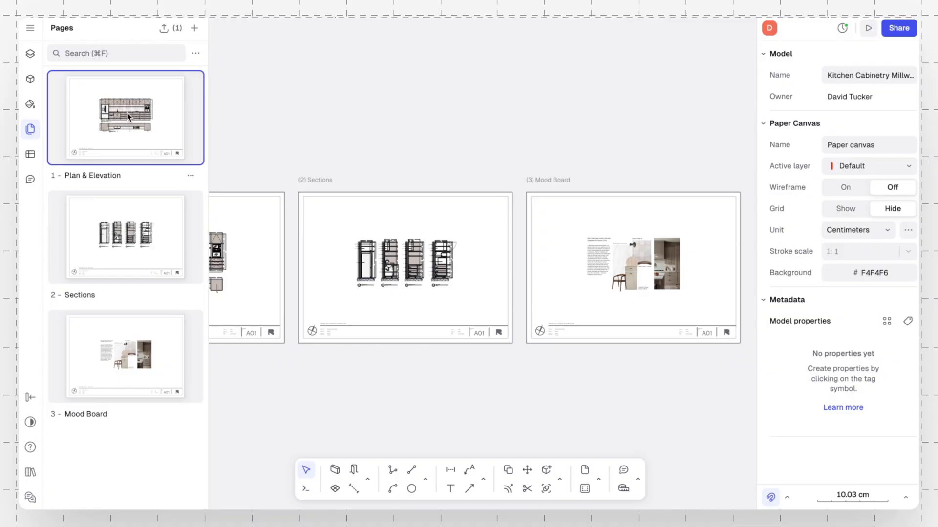
left_click(136, 255)
left_click(139, 373)
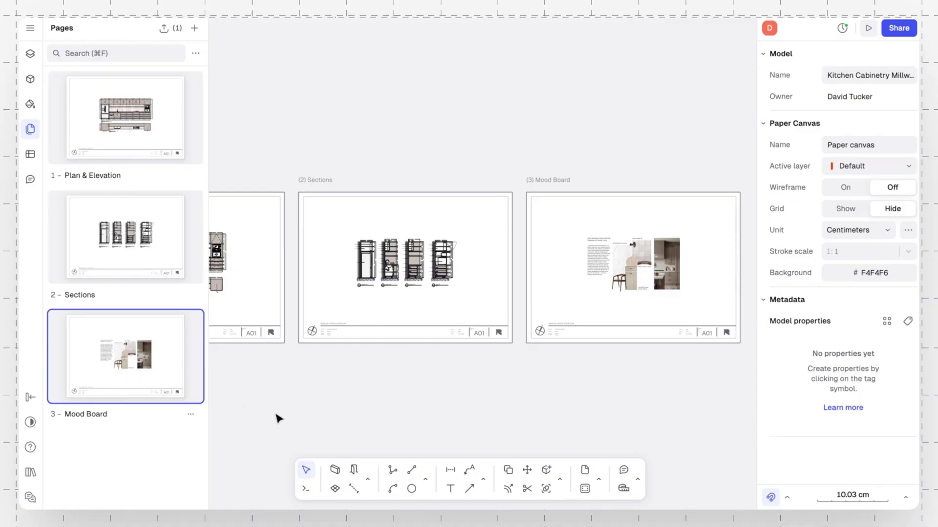
- Preview the page set as a presentation, viewing the Sections and Mood Board pages
left_click(30, 129)
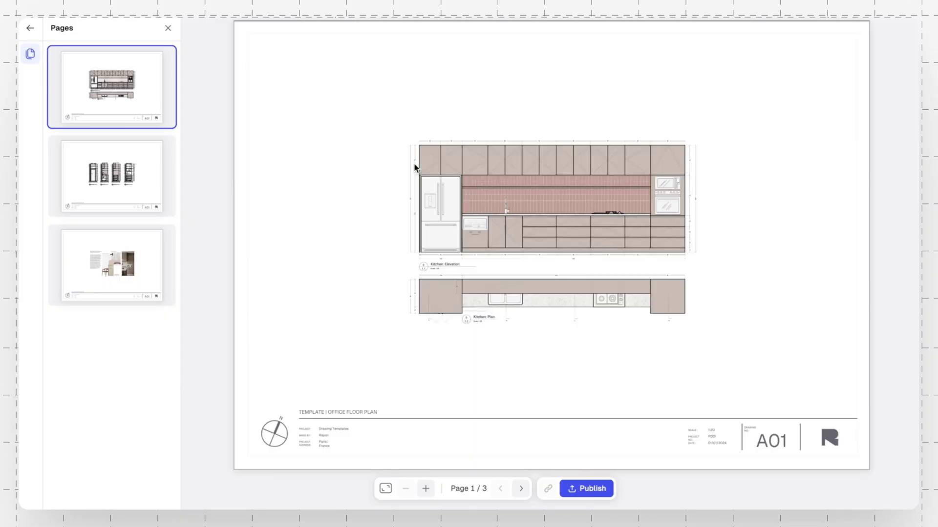
left_click(152, 188)
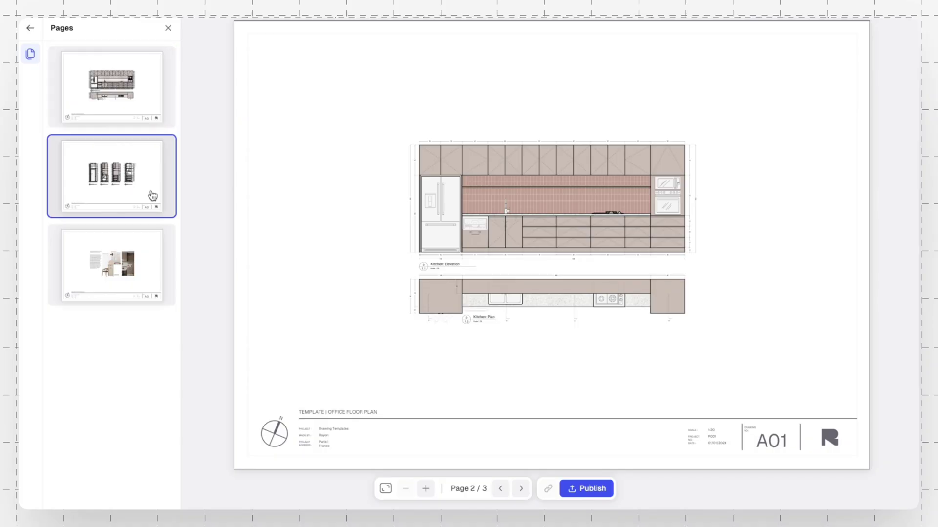
left_click(160, 266)
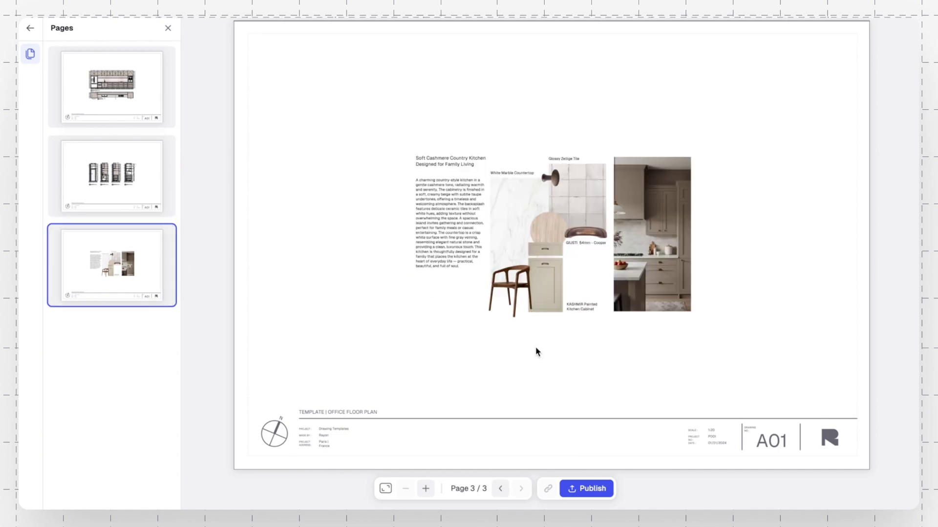
- Publish the presentation, copy its share link and return to the paper canvas
left_click(584, 494)
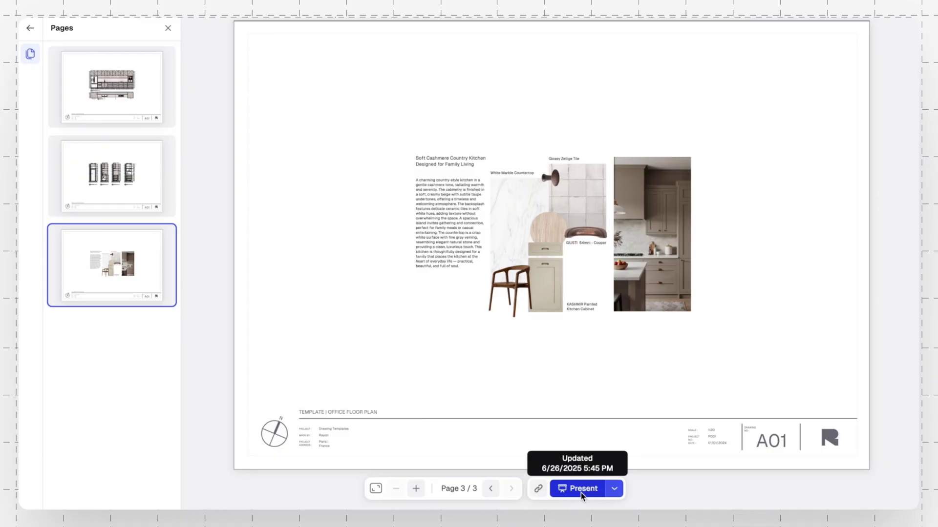
left_click(540, 492)
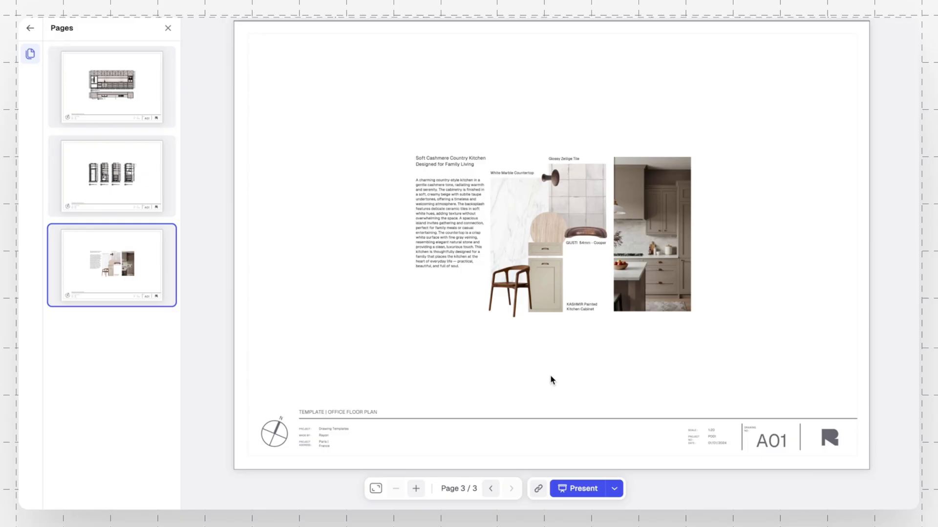
key("Escape")
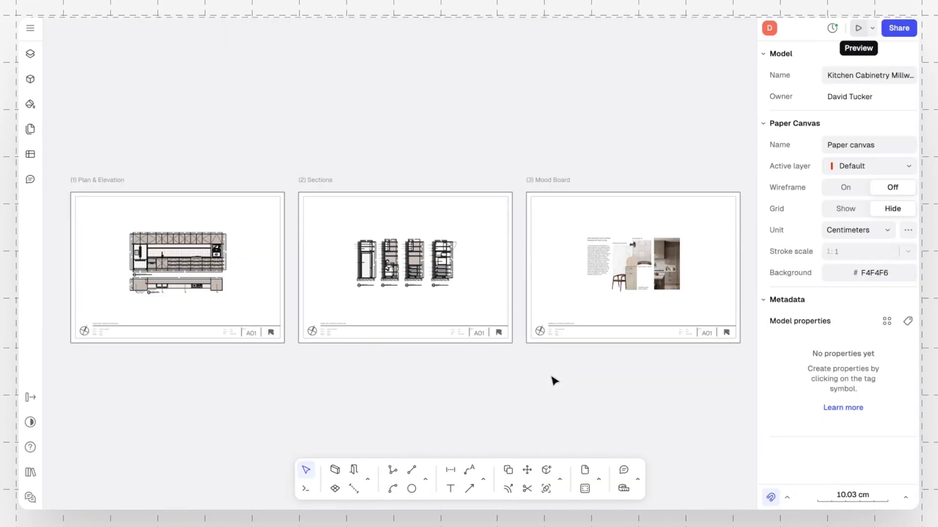
- Bring up the PDF export choices for exporting all pages of the model
left_click(31, 32)
mouse_move(82, 128)
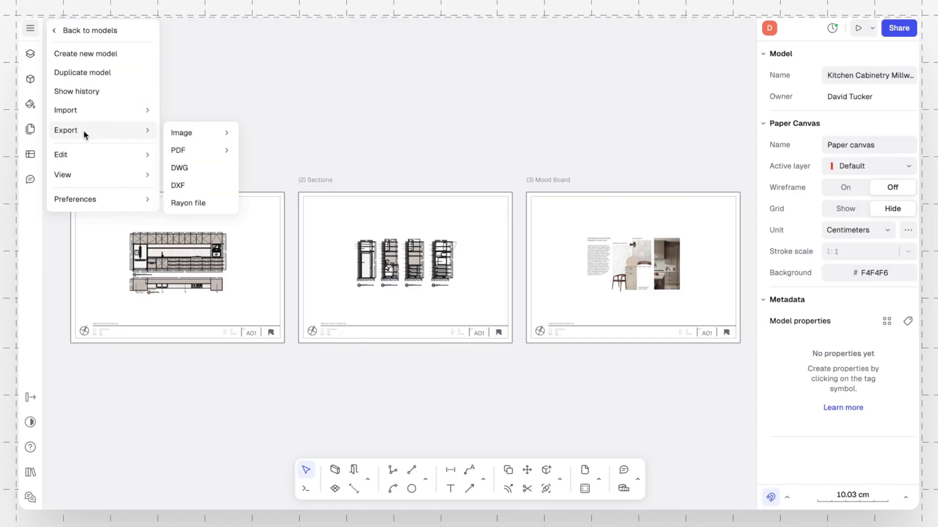
mouse_move(204, 154)
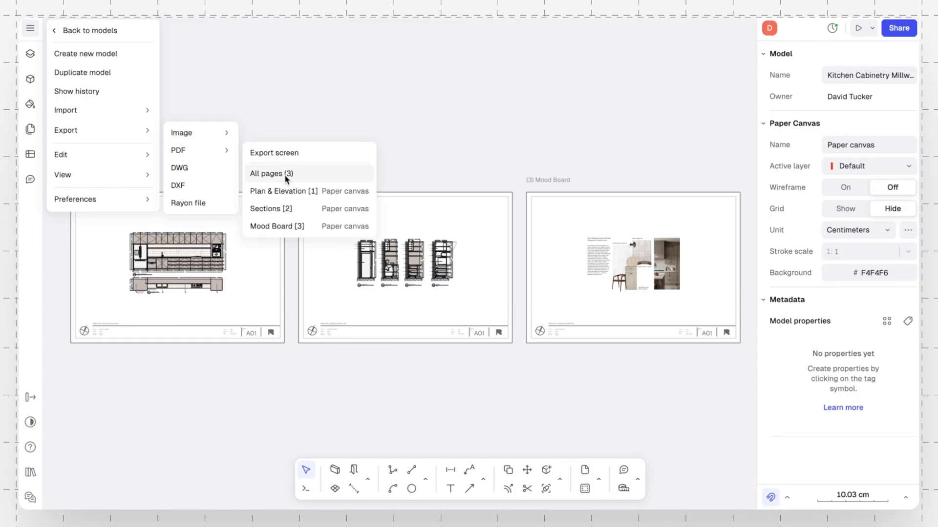